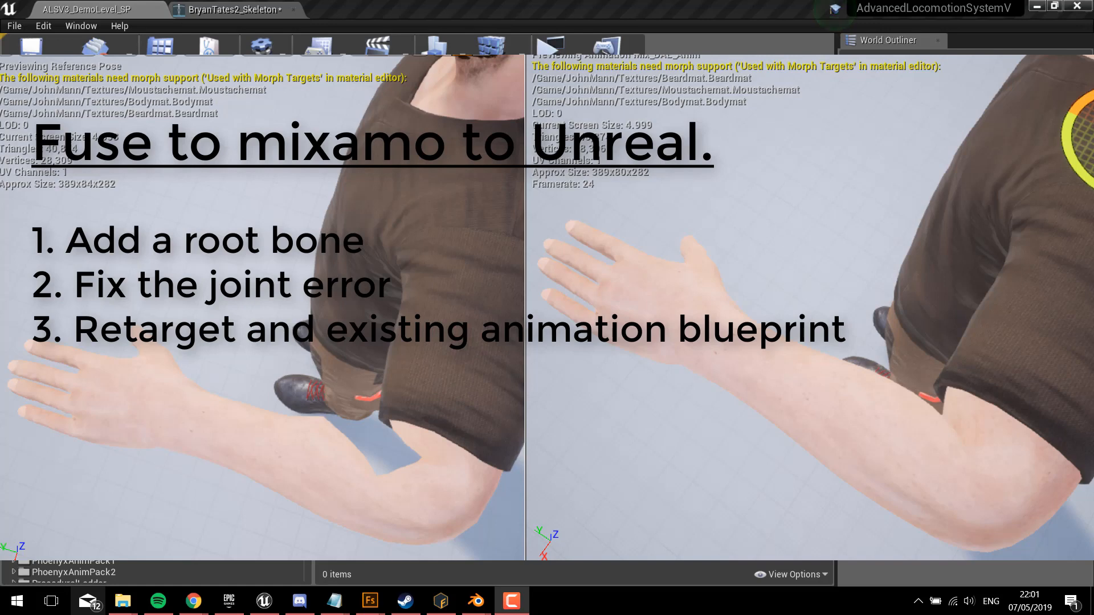
# Step: Open the BryanTates2 skeleton asset, view the source character in Adobe Fuse, and return to the skeleton in Unreal
pyautogui.click(226, 11)
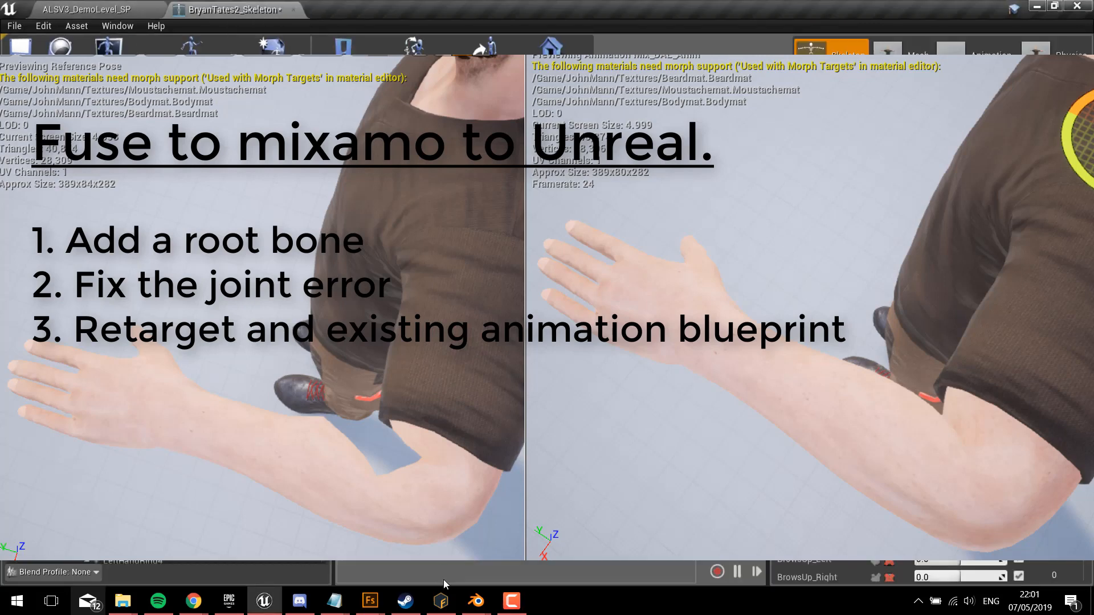
pyautogui.click(370, 600)
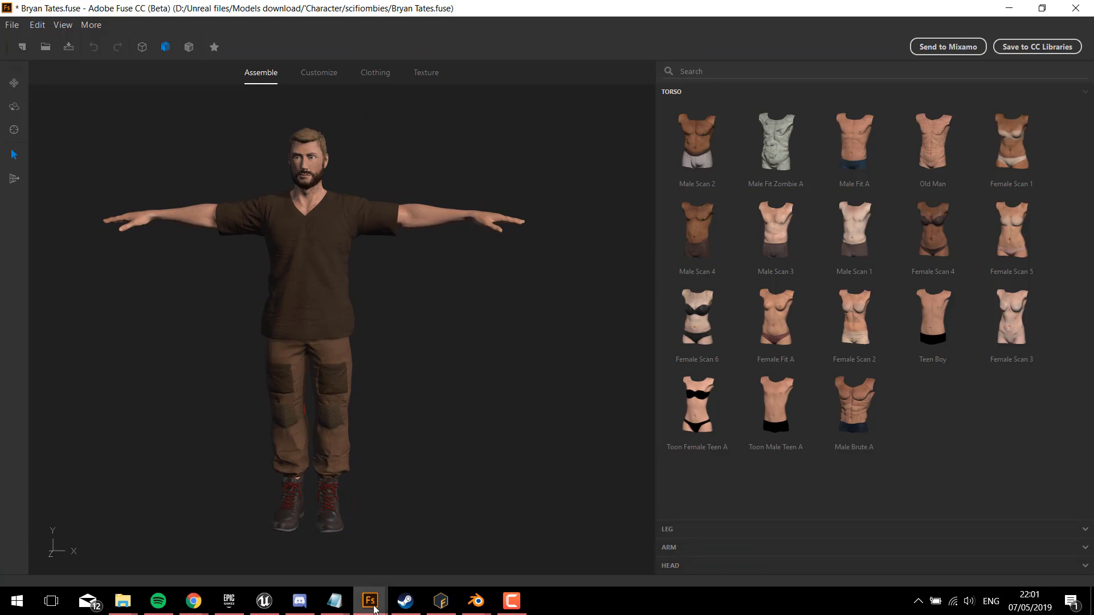
pyautogui.moveTo(373, 608)
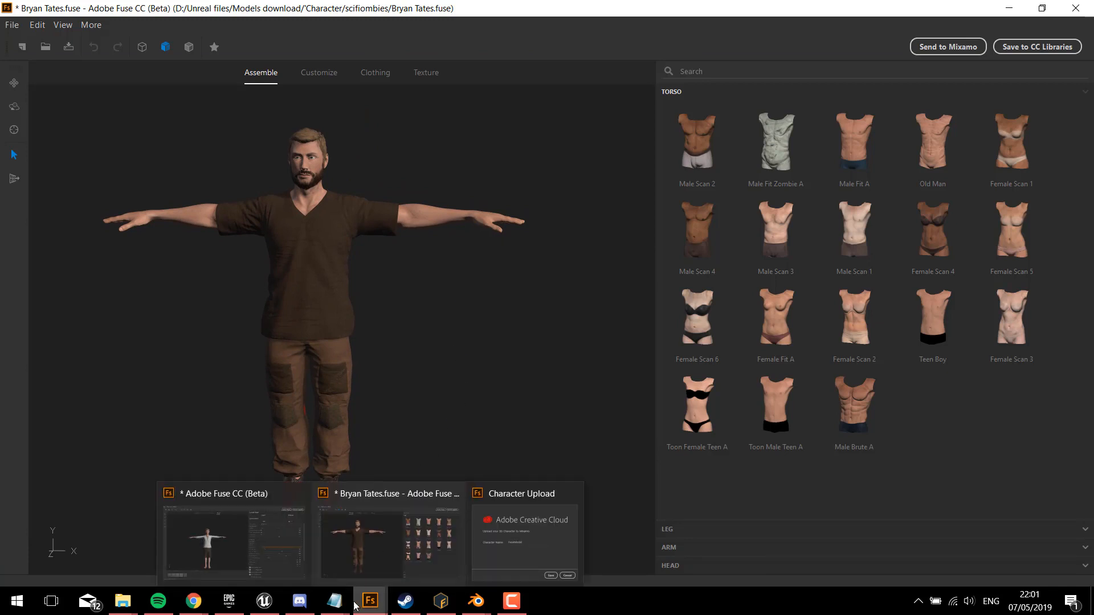
pyautogui.click(264, 600)
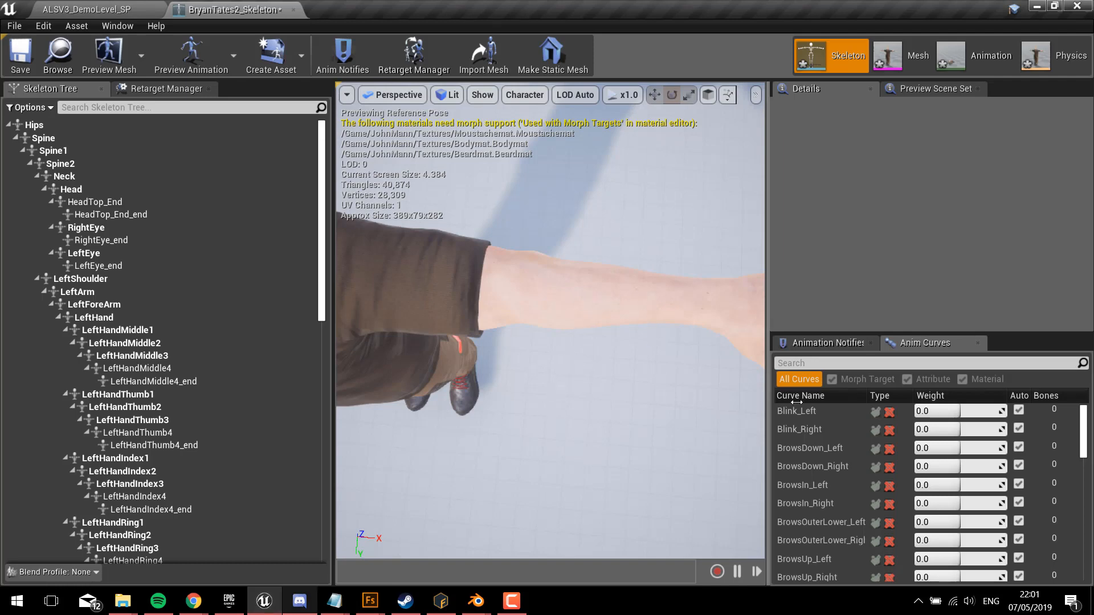
# Step: Widen the preview viewport and rotate the LeftForeArm bone to about -95.6° on local Z to bend the elbow
pyautogui.moveTo(767, 411); pyautogui.dragTo(835, 410)
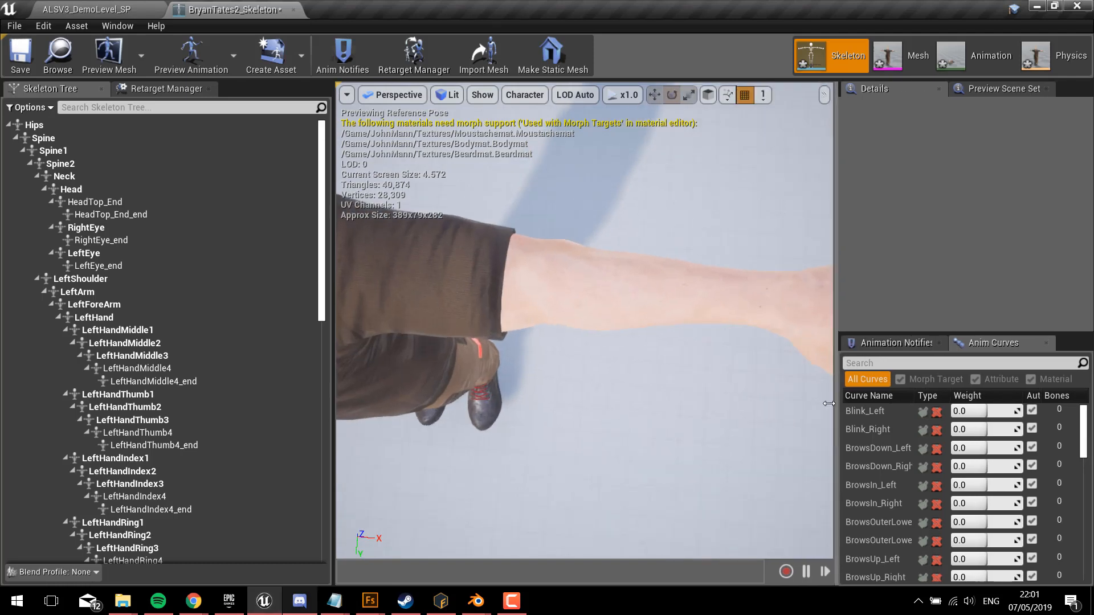
pyautogui.click(131, 305)
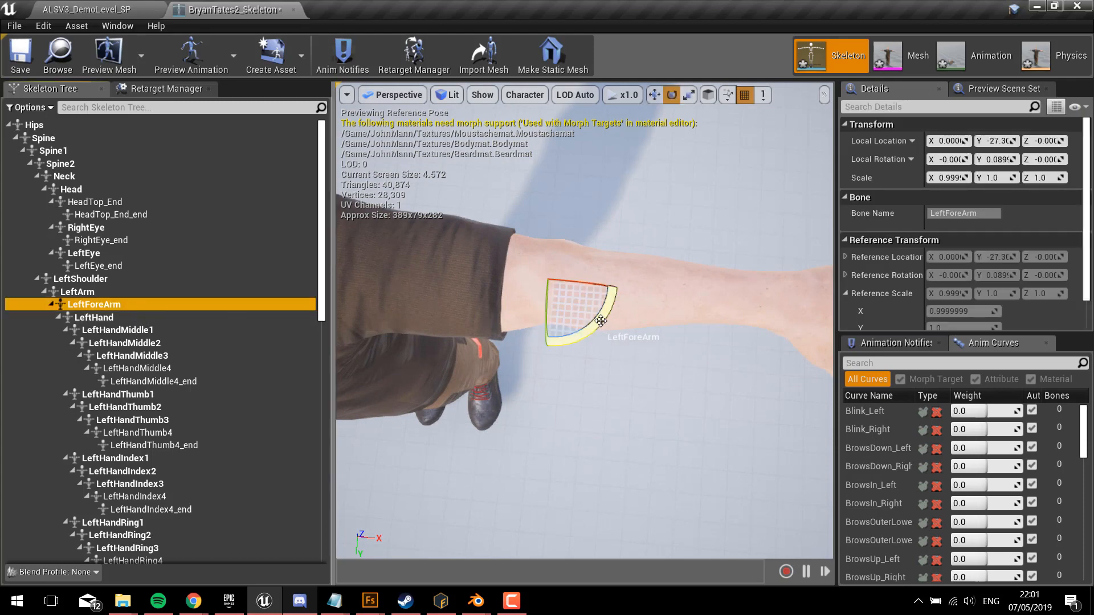
pyautogui.moveTo(600, 320)
pyautogui.mouseDown()
pyautogui.moveTo(598, 240)
pyautogui.moveTo(621, 245)
pyautogui.moveTo(635, 277)
pyautogui.moveTo(614, 314)
pyautogui.moveTo(605, 225)
pyautogui.moveTo(617, 302)
pyautogui.moveTo(598, 335)
pyautogui.mouseUp()
pyautogui.scroll(-2, 646, 377)
pyautogui.moveTo(645, 377)
pyautogui.mouseDown(button='middle')
pyautogui.moveTo(586, 375)
pyautogui.moveTo(677, 371)
pyautogui.moveTo(641, 371)
pyautogui.mouseUp(button='middle')
# Step: Rotate the LeftLeg bone around its local X axis to bend the left knee backwards
pyautogui.keyDown('alt'); pyautogui.moveTo(646, 377); pyautogui.dragTo(495, 233); pyautogui.keyUp('alt')
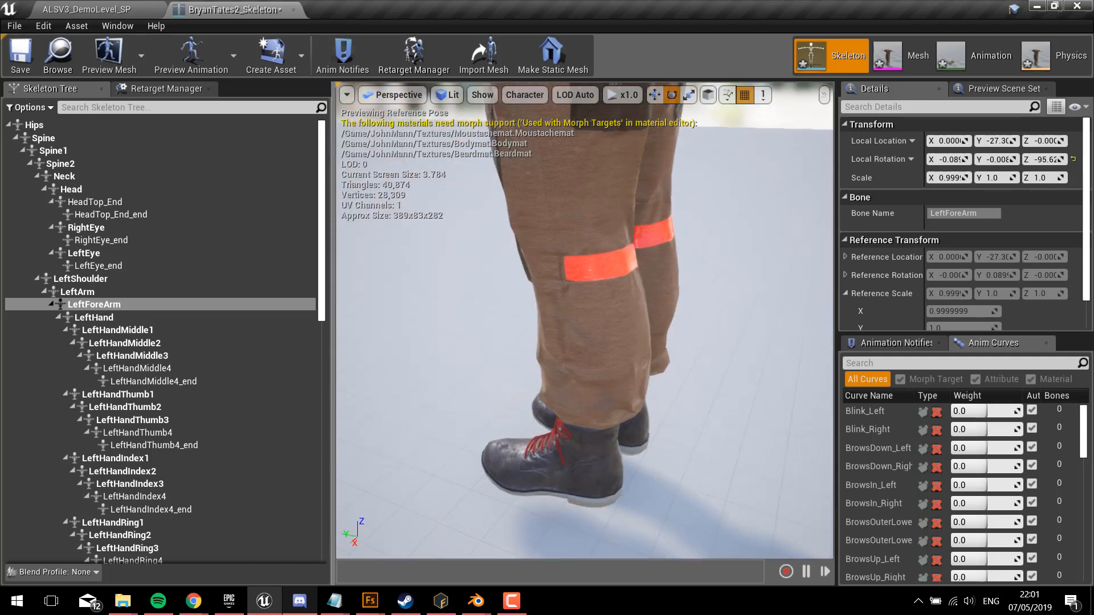
pyautogui.scroll(2, 735, 421)
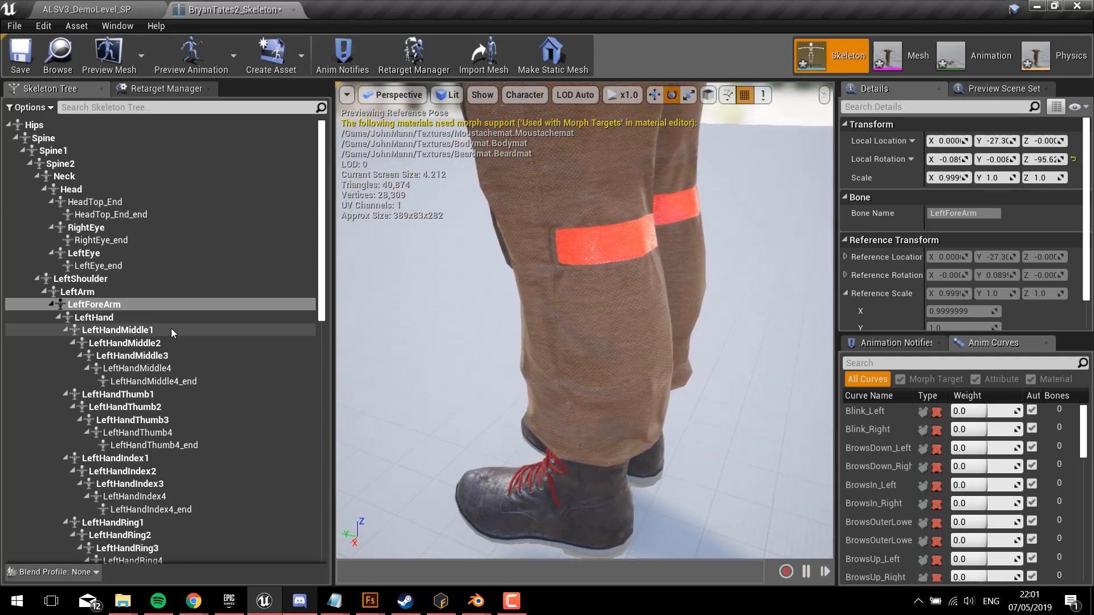
pyautogui.scroll(-8, 171, 329)
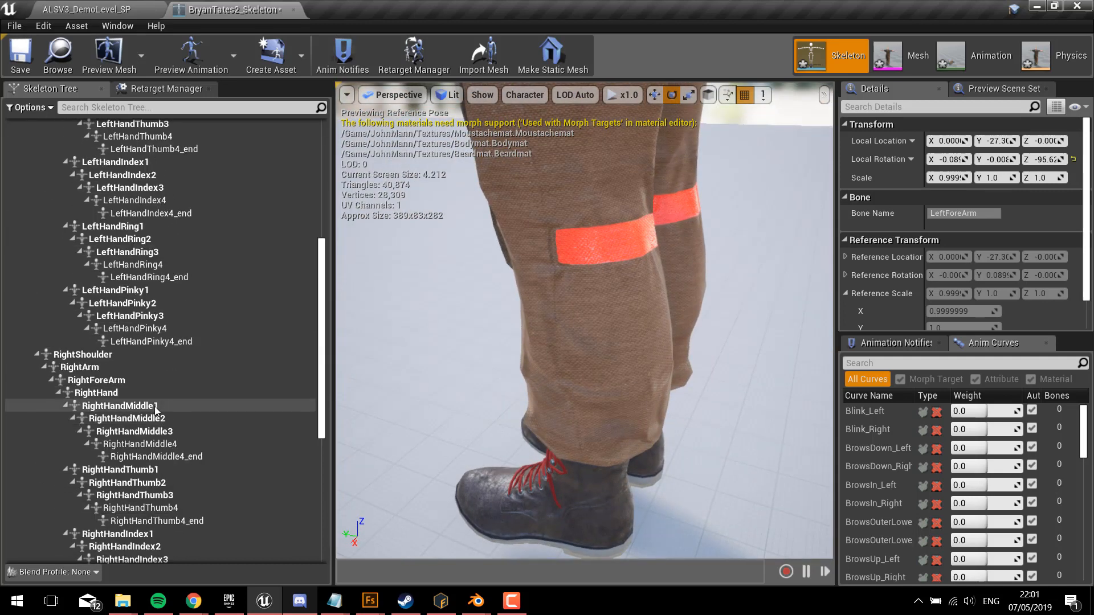
pyautogui.scroll(-8, 155, 408)
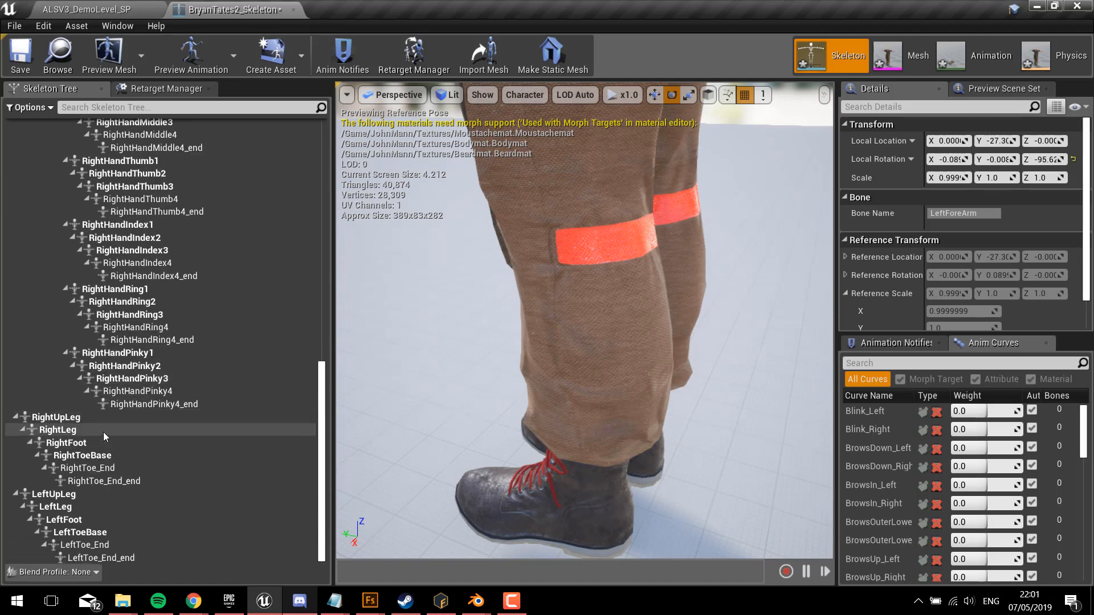
pyautogui.click(94, 507)
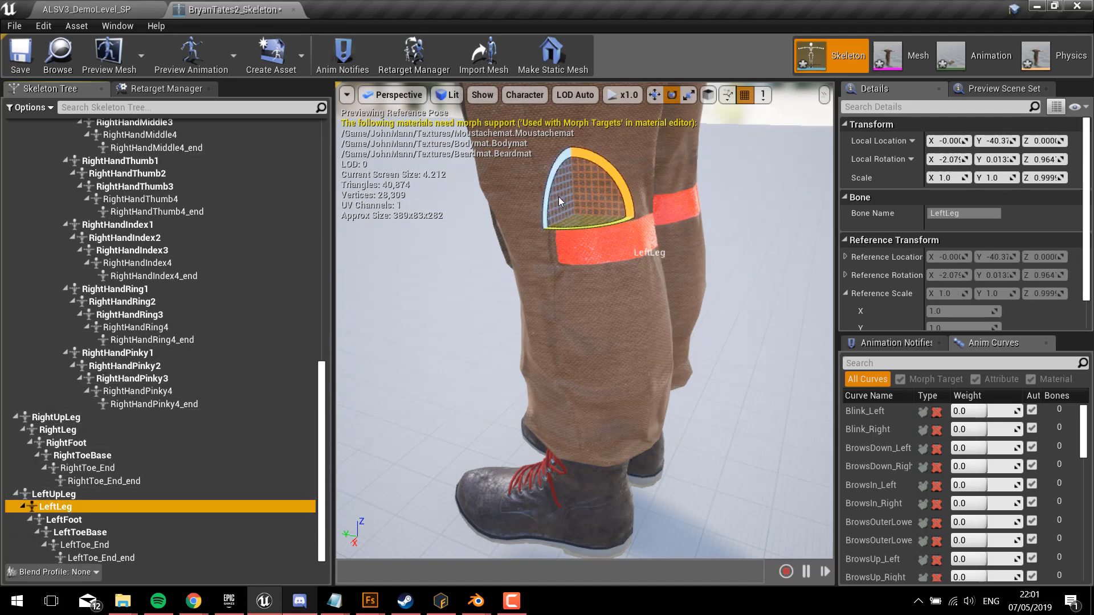
pyautogui.moveTo(617, 179); pyautogui.dragTo(830, 316)
pyautogui.moveTo(584, 320); pyautogui.dragTo(618, 294, button='right')
pyautogui.moveTo(732, 354); pyautogui.dragTo(821, 354, button='right')
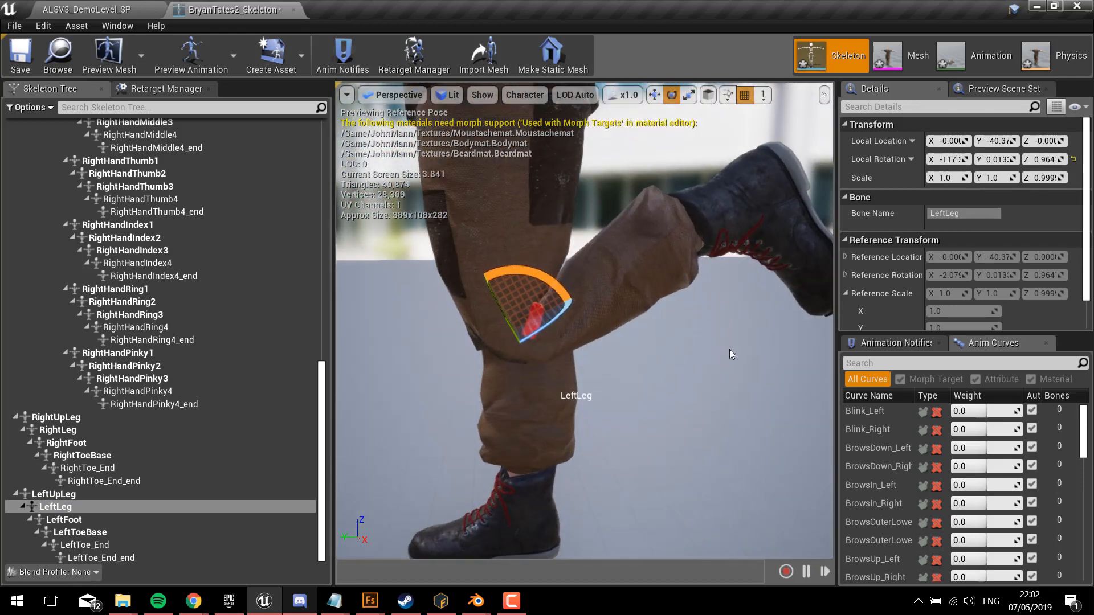
pyautogui.moveTo(546, 278); pyautogui.dragTo(546, 316)
pyautogui.moveTo(546, 316); pyautogui.dragTo(547, 453, button='right')
# Step: Examine the mesh deformation at the character's bent elbow from several angles
pyautogui.press('w')
pyautogui.press('s')
pyautogui.press('a')
pyautogui.press('s')
pyautogui.press('w')
pyautogui.press('w')
pyautogui.press('d')
pyautogui.press('w')
pyautogui.moveTo(702, 239); pyautogui.dragTo(703, 295, button='right')
pyautogui.press('w')
pyautogui.click(703, 296)
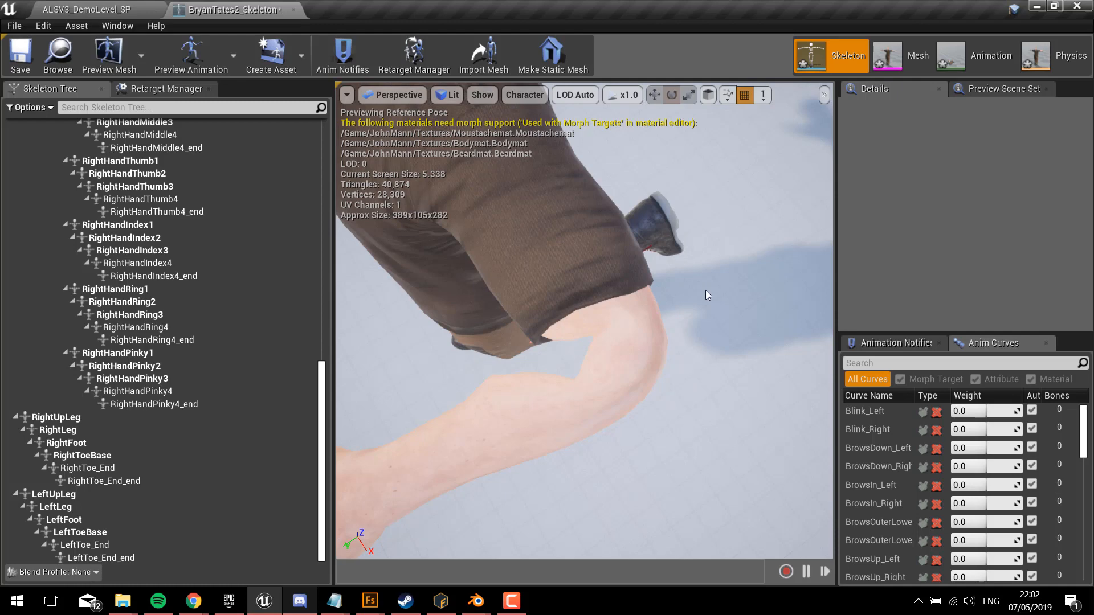
pyautogui.moveTo(670, 305); pyautogui.dragTo(647, 306, button='right')
pyautogui.press('w')
pyautogui.press('s')
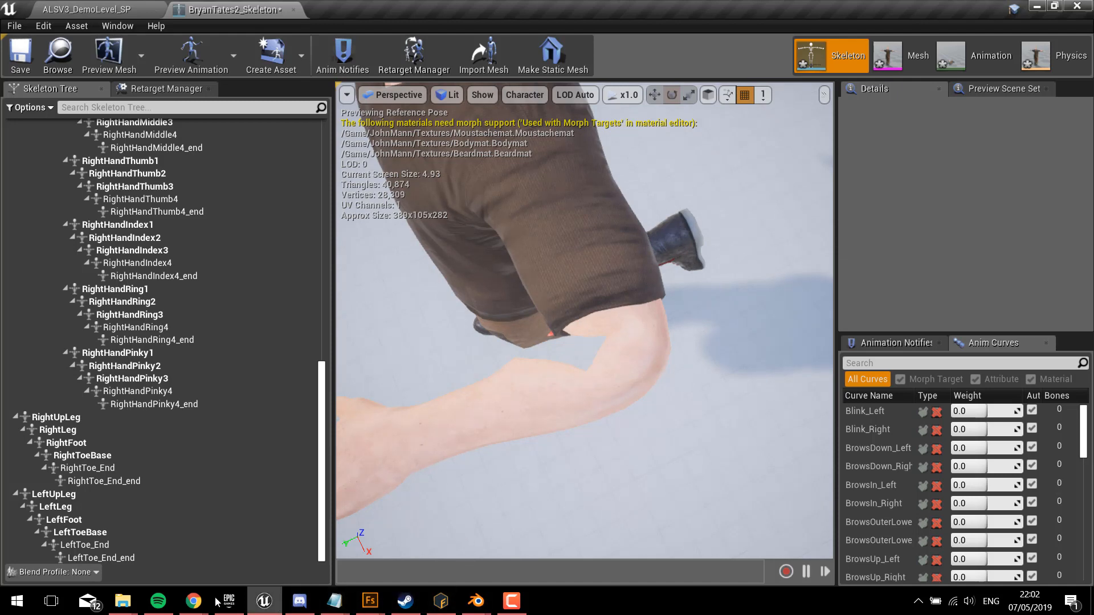
# Step: Switch to Mixamo to view the character in T-Pose, and view its source model in Adobe Fuse
pyautogui.click(194, 601)
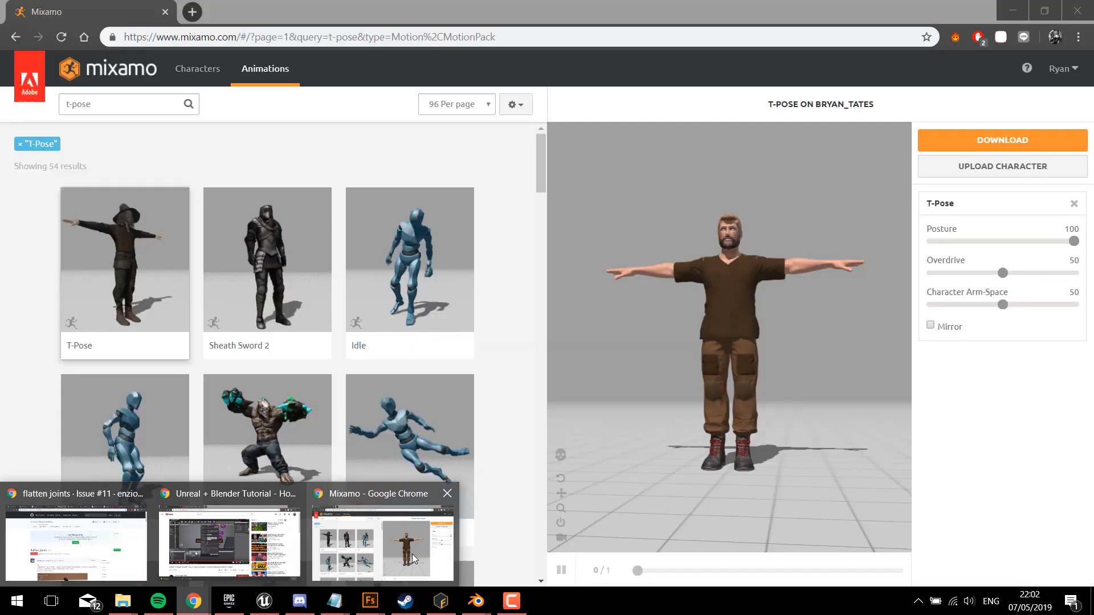
pyautogui.click(410, 564)
pyautogui.click(378, 601)
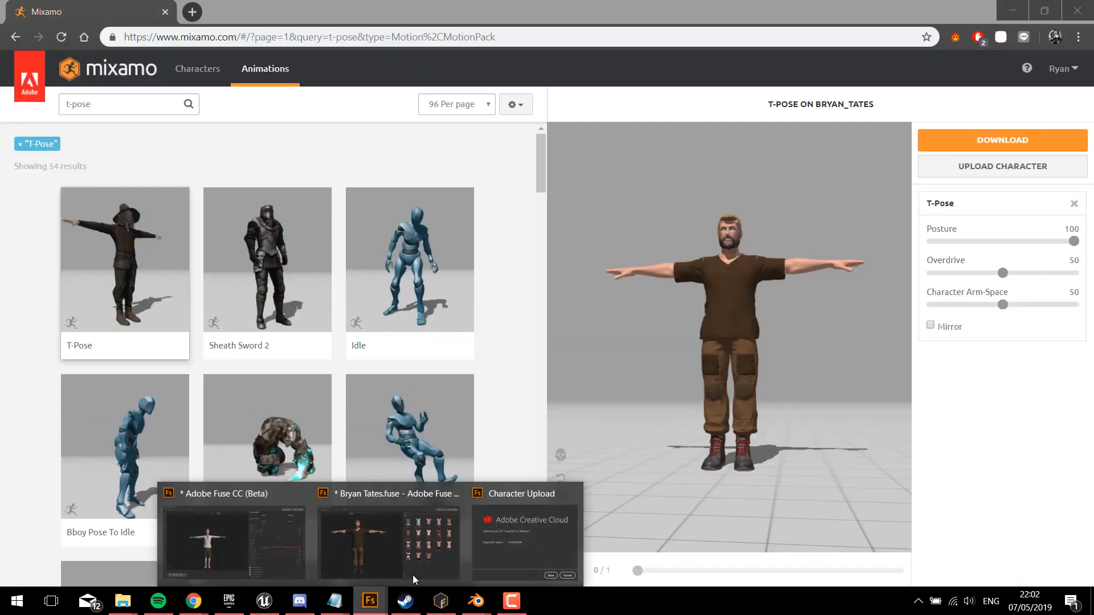
pyautogui.click(418, 550)
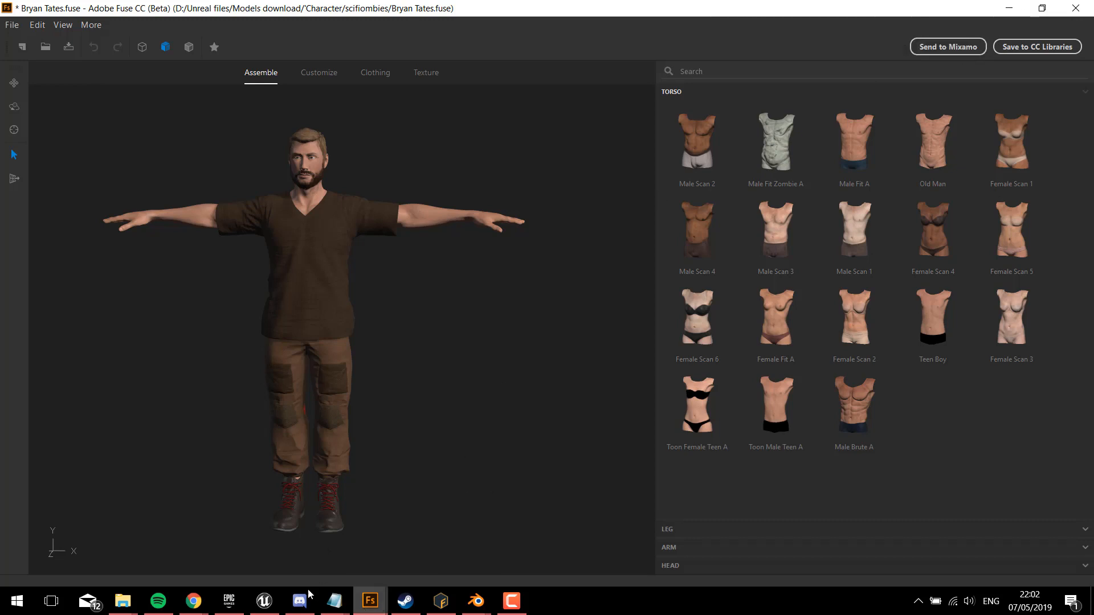
# Step: Switch to Mixamo and download the T-Pose character in Collada (.dae) format with skin, 30 frames per second and no keyframe reduction
pyautogui.moveTo(197, 600)
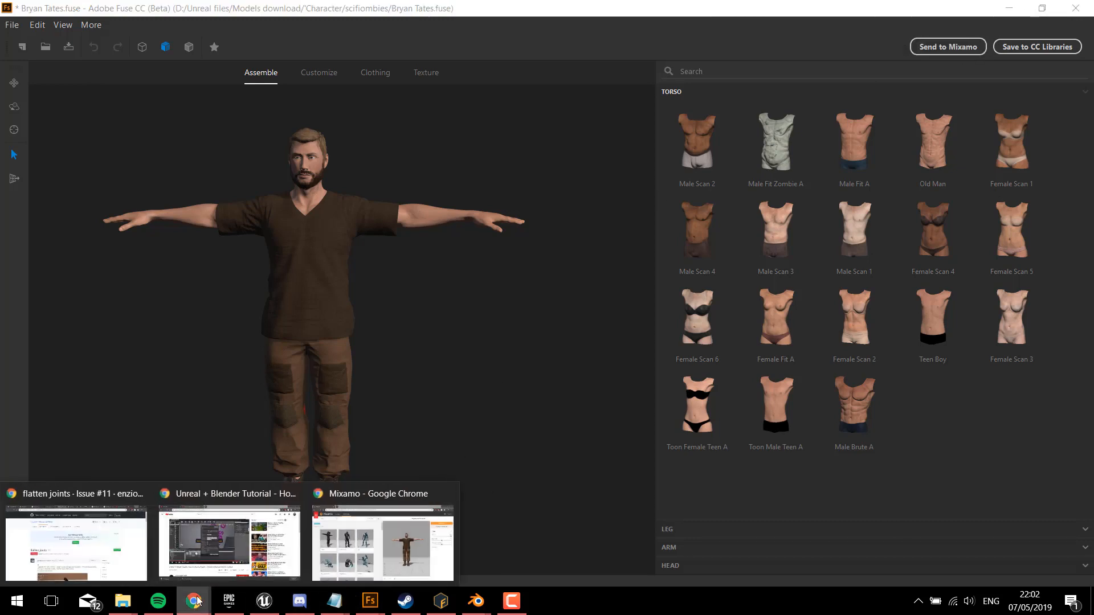
pyautogui.click(383, 535)
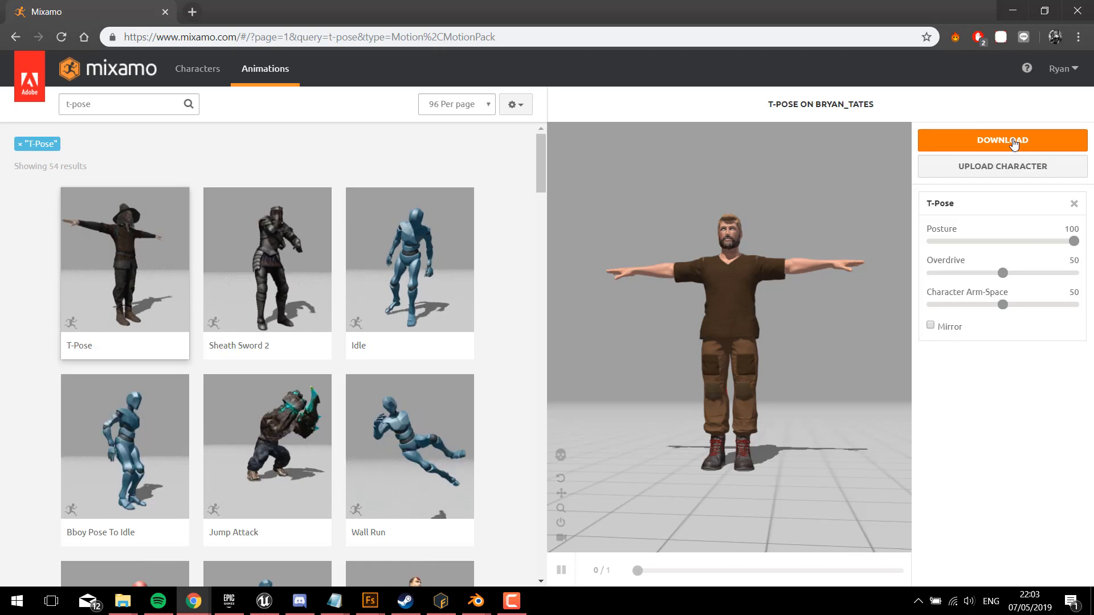
pyautogui.click(1014, 144)
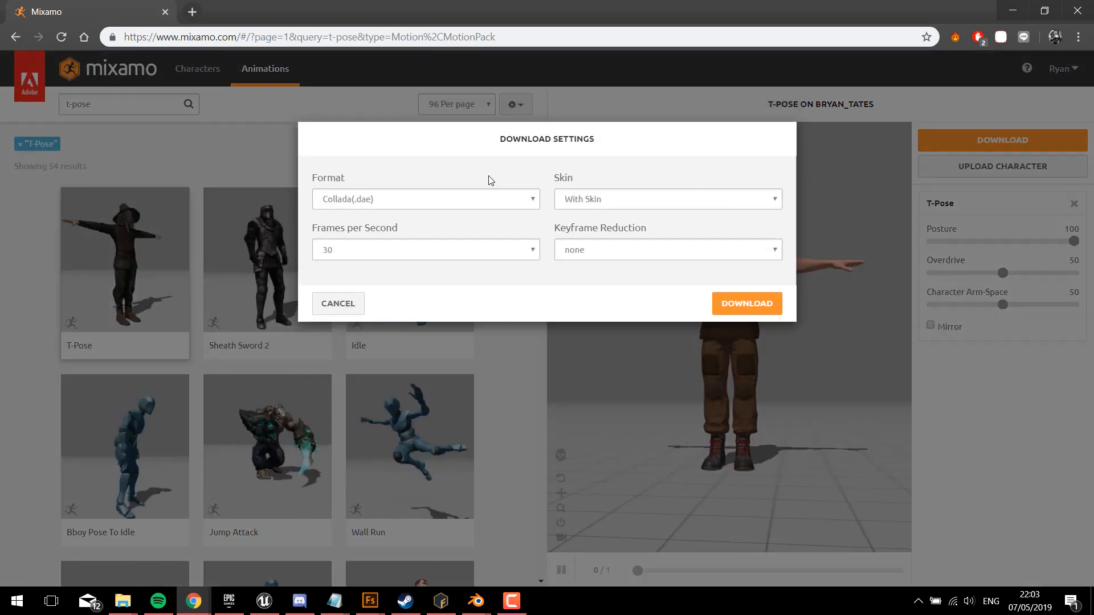
pyautogui.click(432, 200)
pyautogui.click(371, 215)
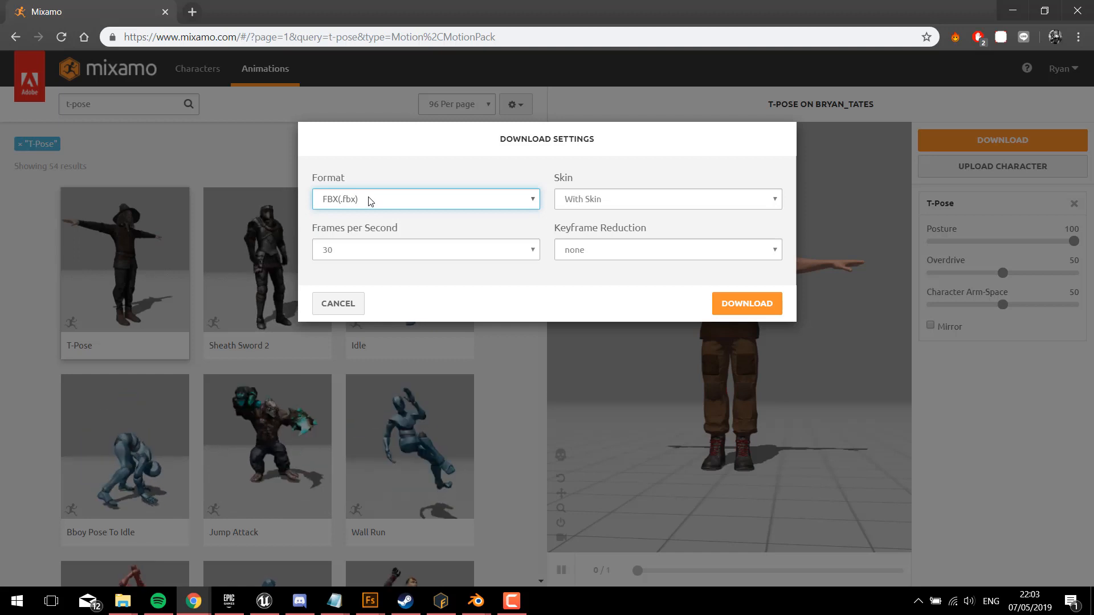
pyautogui.click(369, 201)
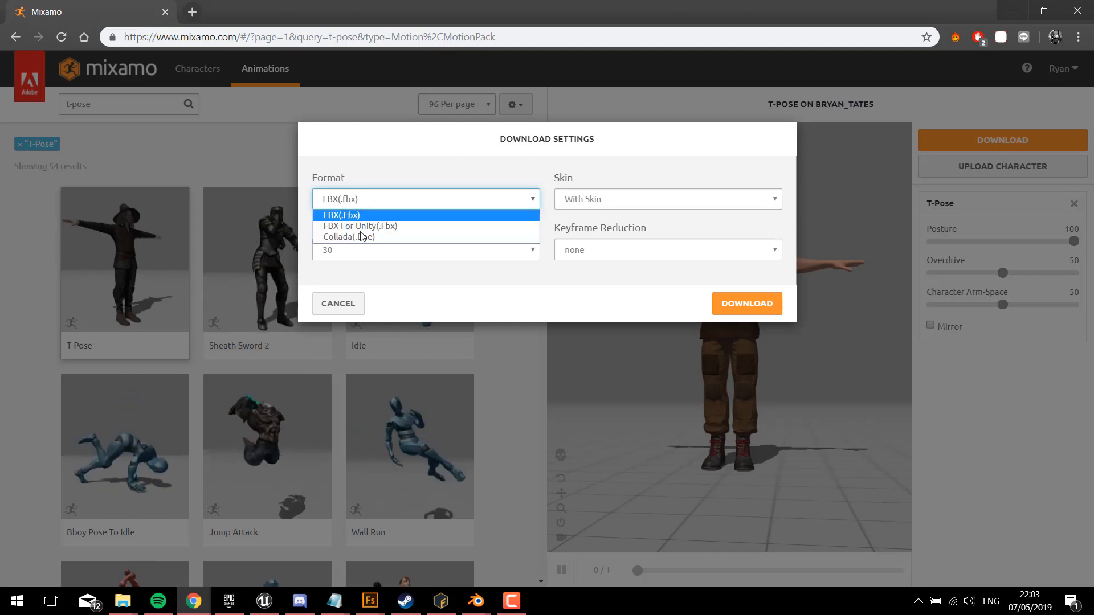
pyautogui.click(354, 237)
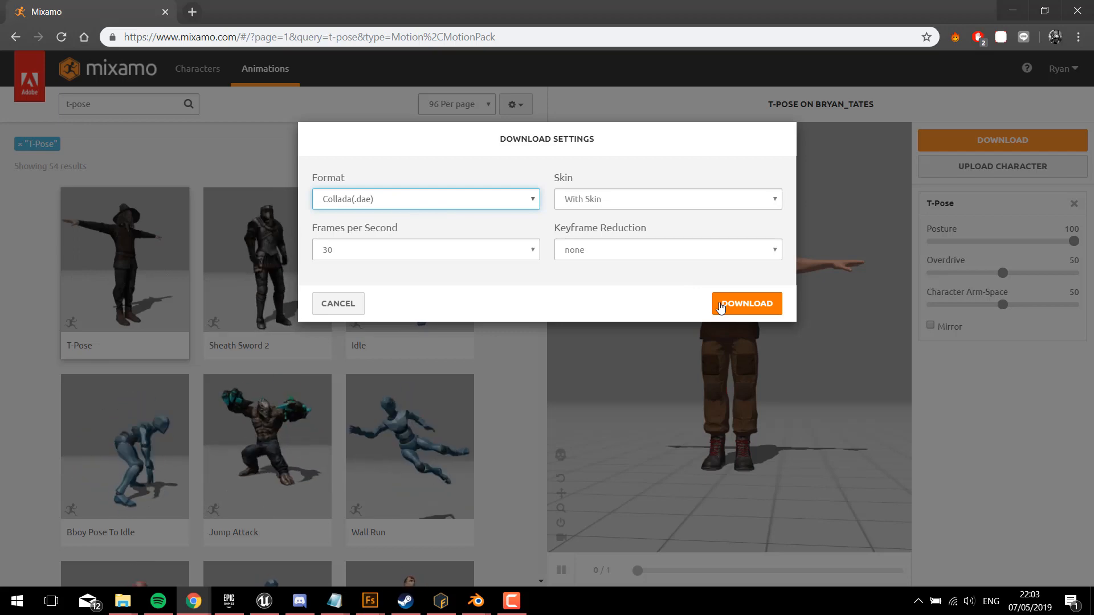
pyautogui.click(721, 308)
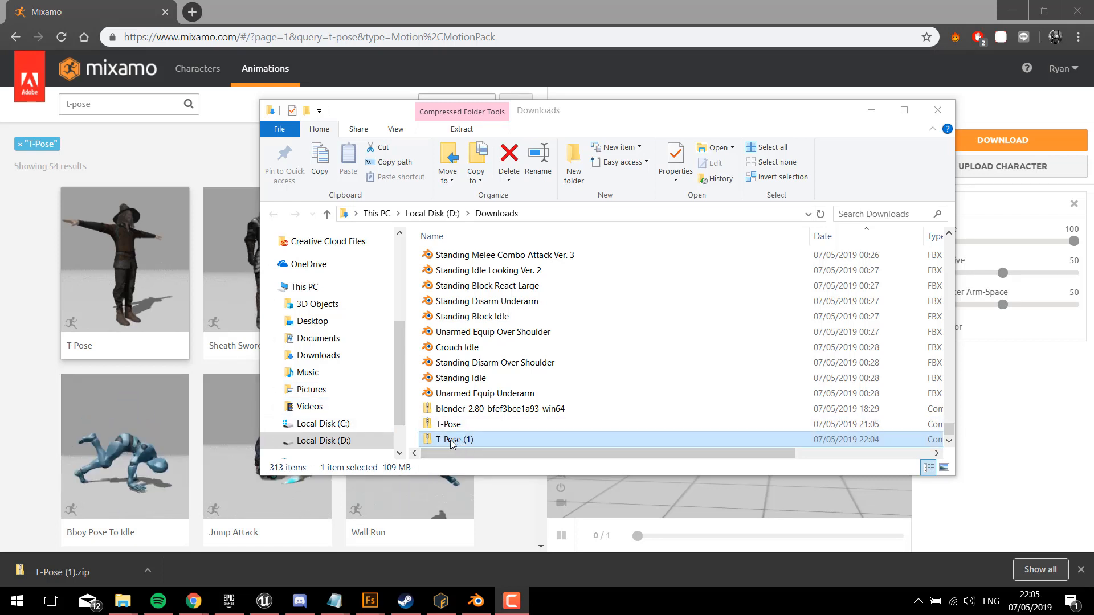
# Step: Open the downloaded T-Pose (1) archive and inspect its T-Pose DAE file and textures folder
pyautogui.doubleClick(451, 440)
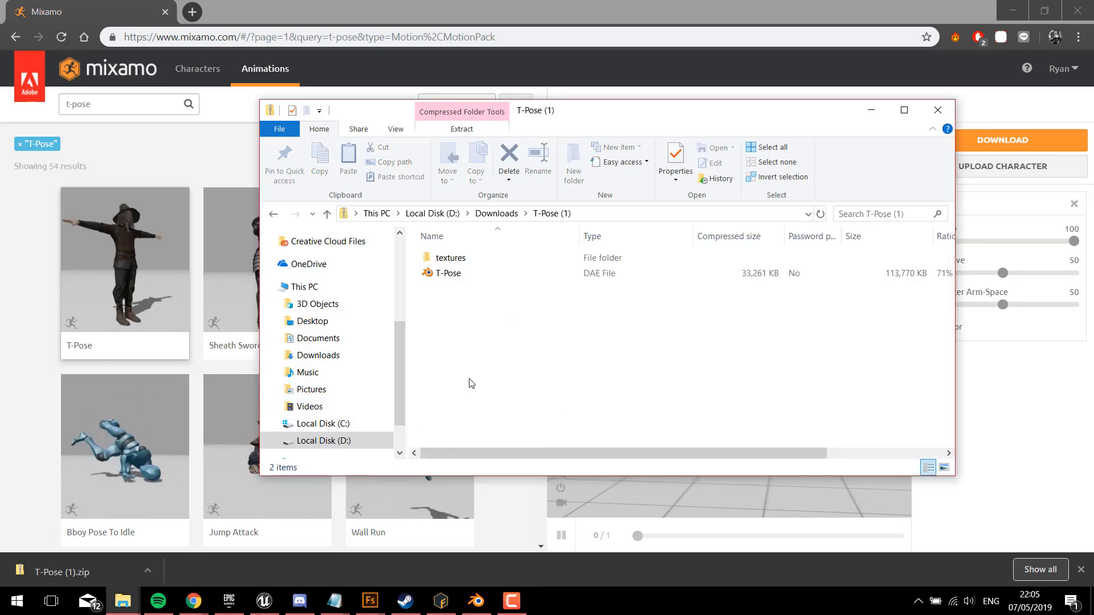
pyautogui.click(447, 274)
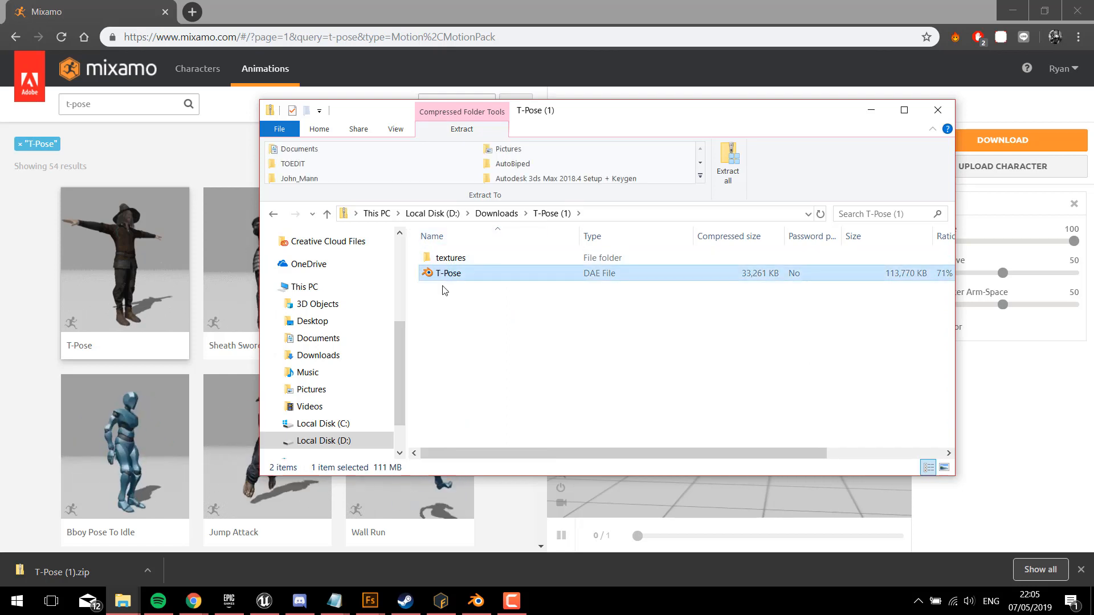
pyautogui.click(450, 259)
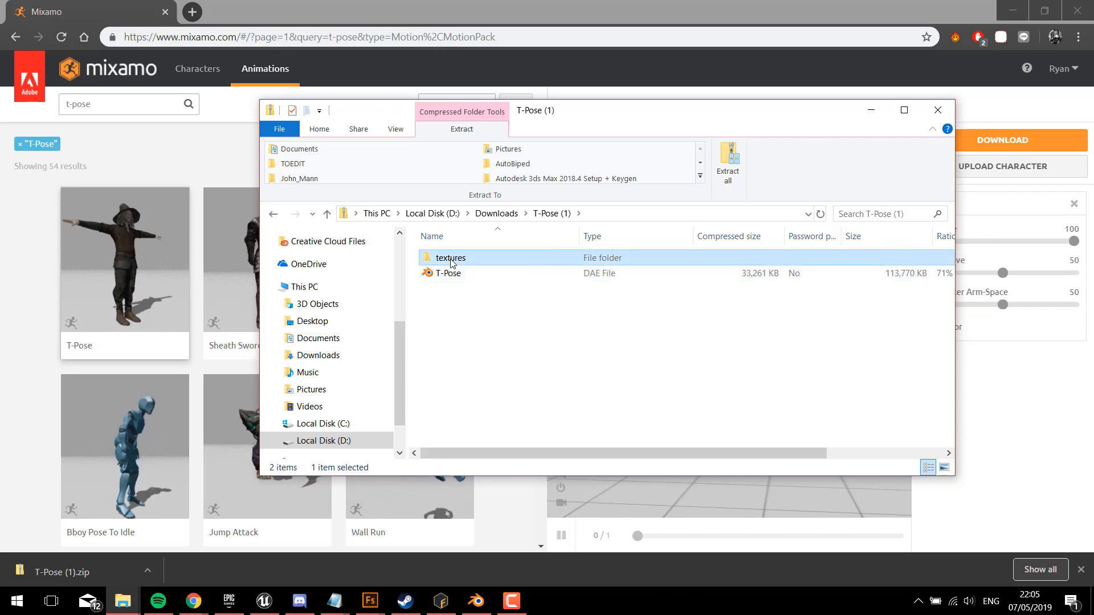
pyautogui.doubleClick(451, 259)
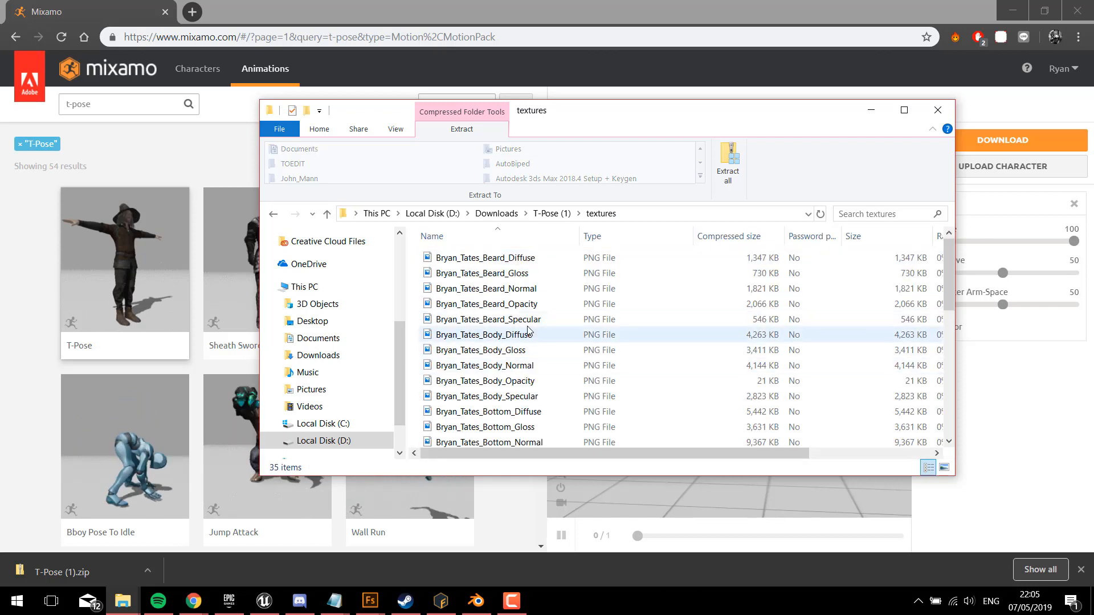
pyautogui.click(555, 214)
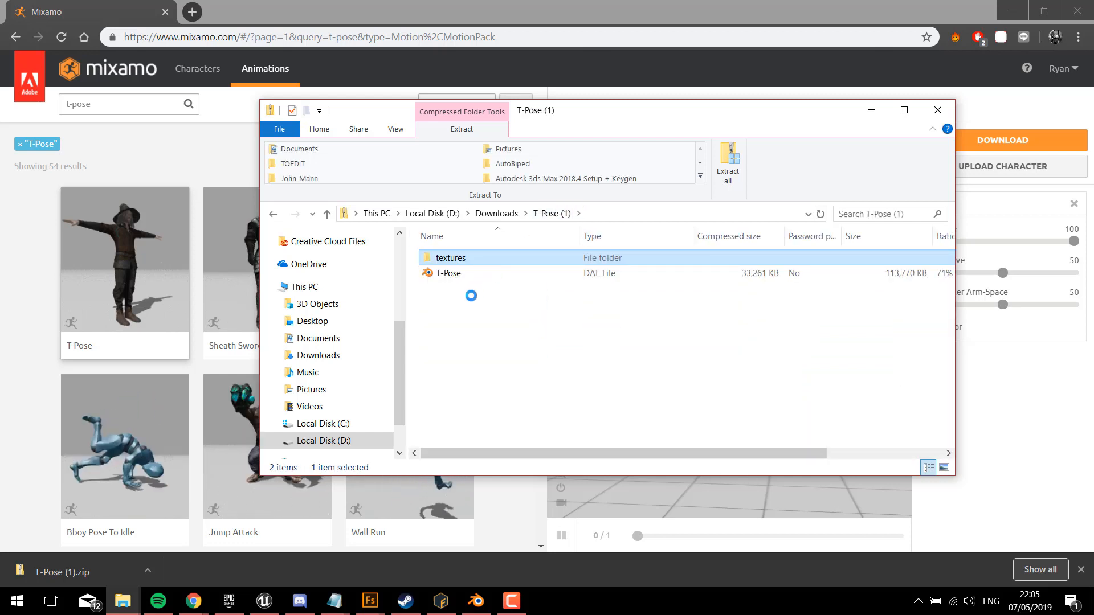
pyautogui.click(464, 293)
# Step: Switch to the clothed character in Adobe Fuse and try the Unreal Engine 4 configuration for its texture export, without exporting
pyautogui.moveTo(373, 602)
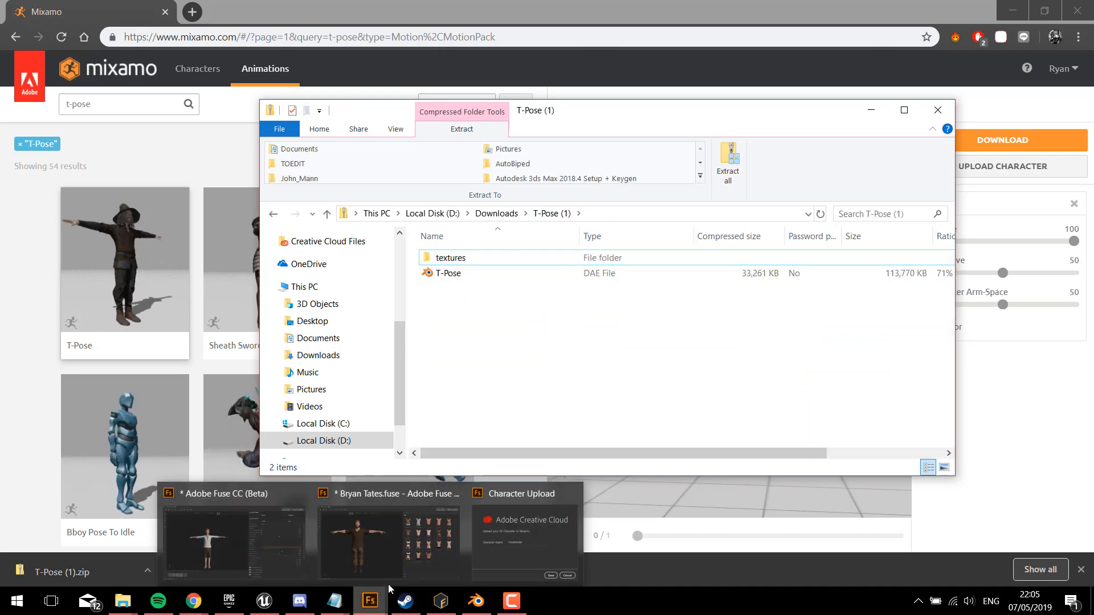
pyautogui.click(391, 532)
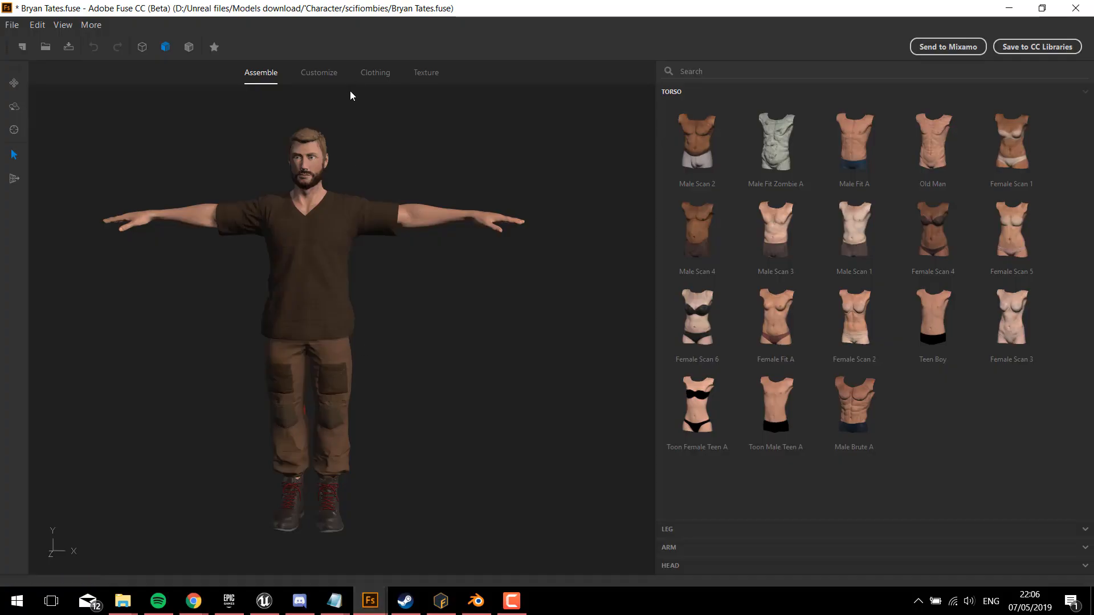
pyautogui.click(12, 25)
pyautogui.moveTo(98, 150)
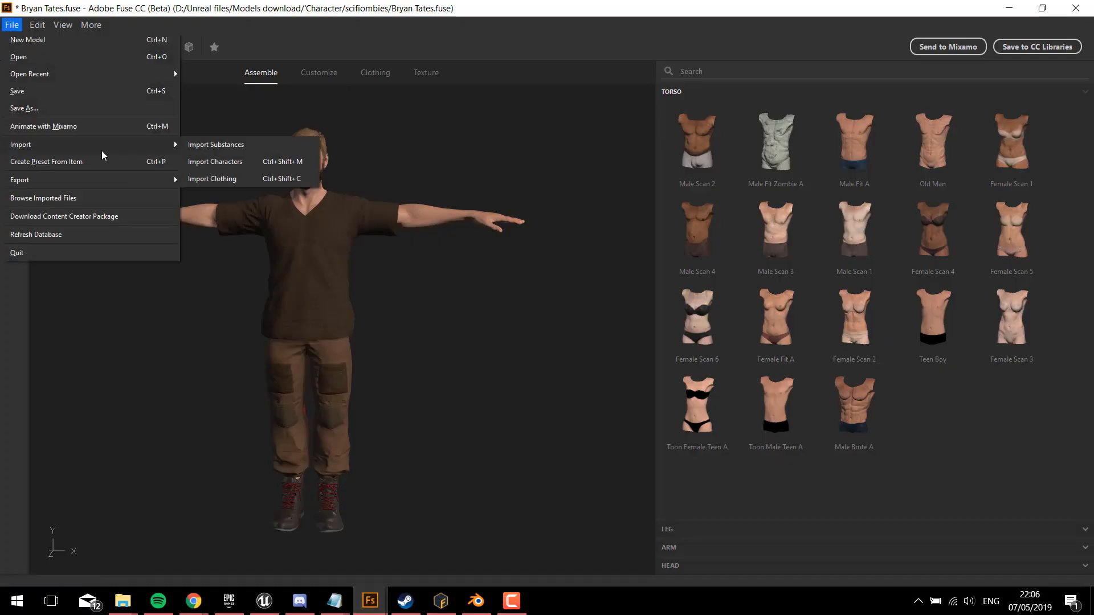
pyautogui.moveTo(180, 181)
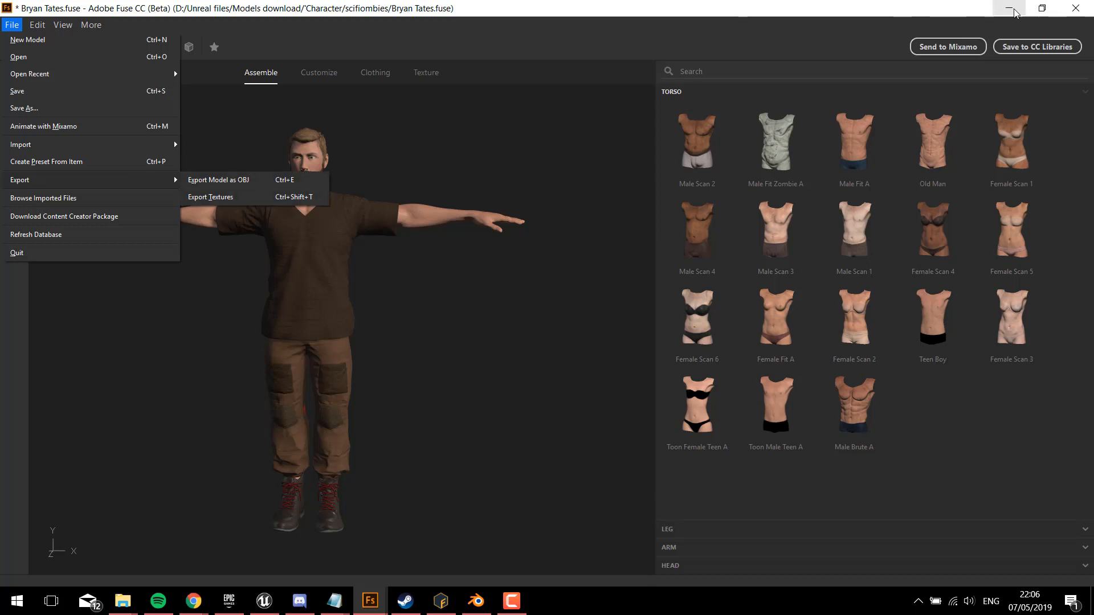
pyautogui.click(250, 196)
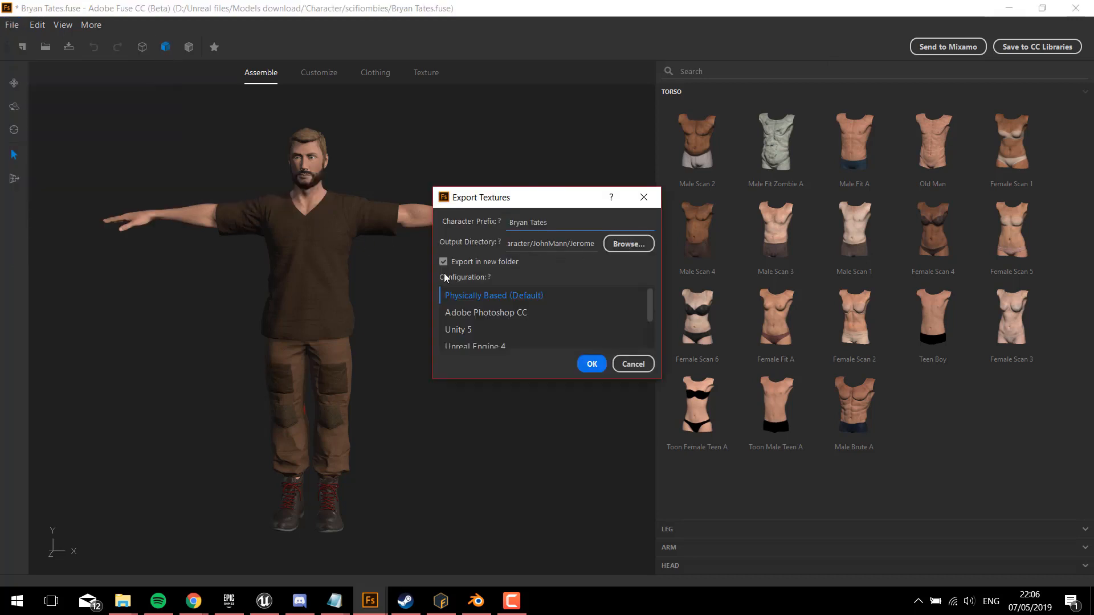
pyautogui.scroll(-1, 494, 320)
pyautogui.click(490, 315)
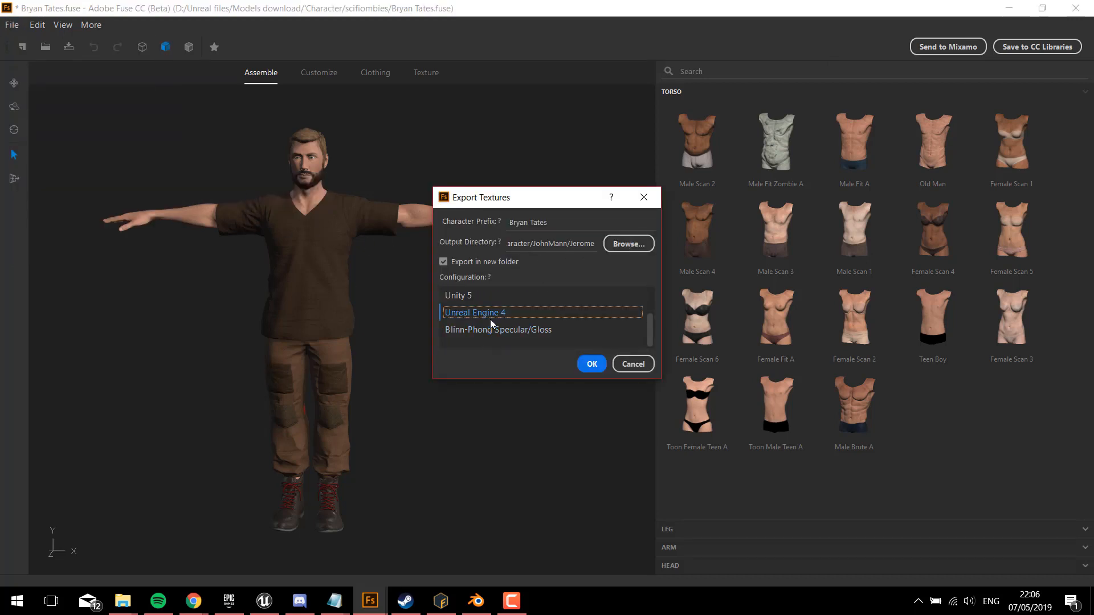
pyautogui.click(633, 364)
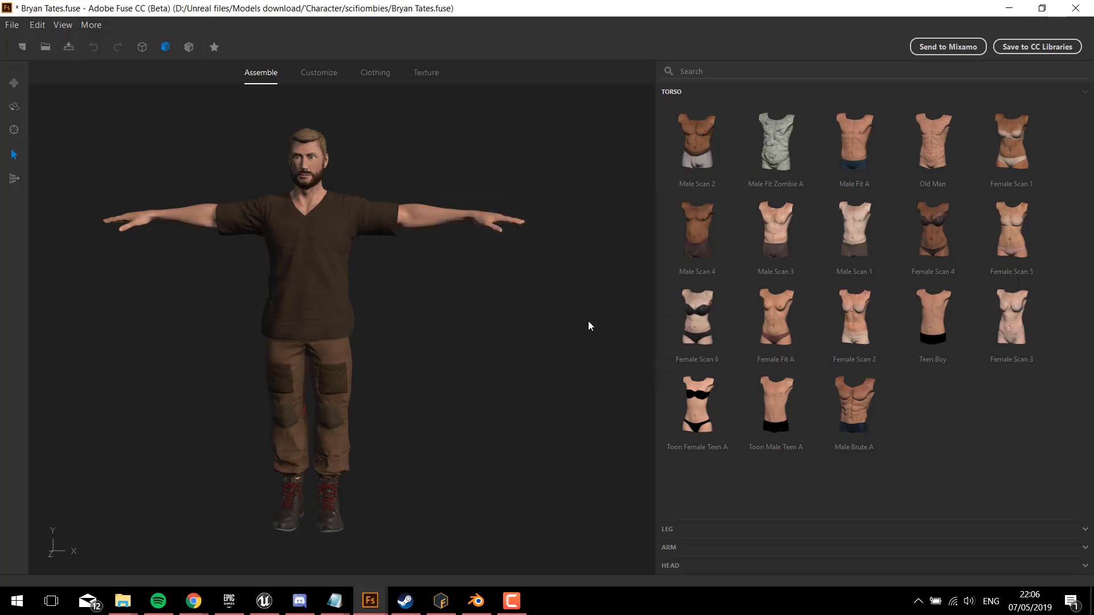
pyautogui.click(1018, 11)
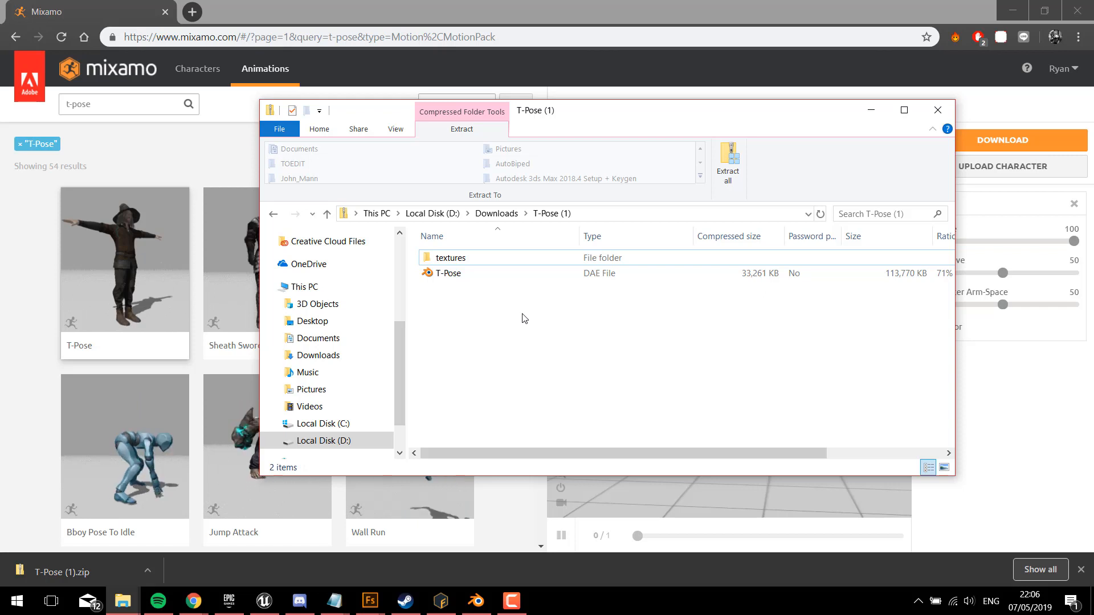
# Step: Copy the T-Pose DAE file from the T-Pose (1) archive into the Mixamo_Procedure_NEWTEST folder, with both folders arranged side by side
pyautogui.click(456, 278)
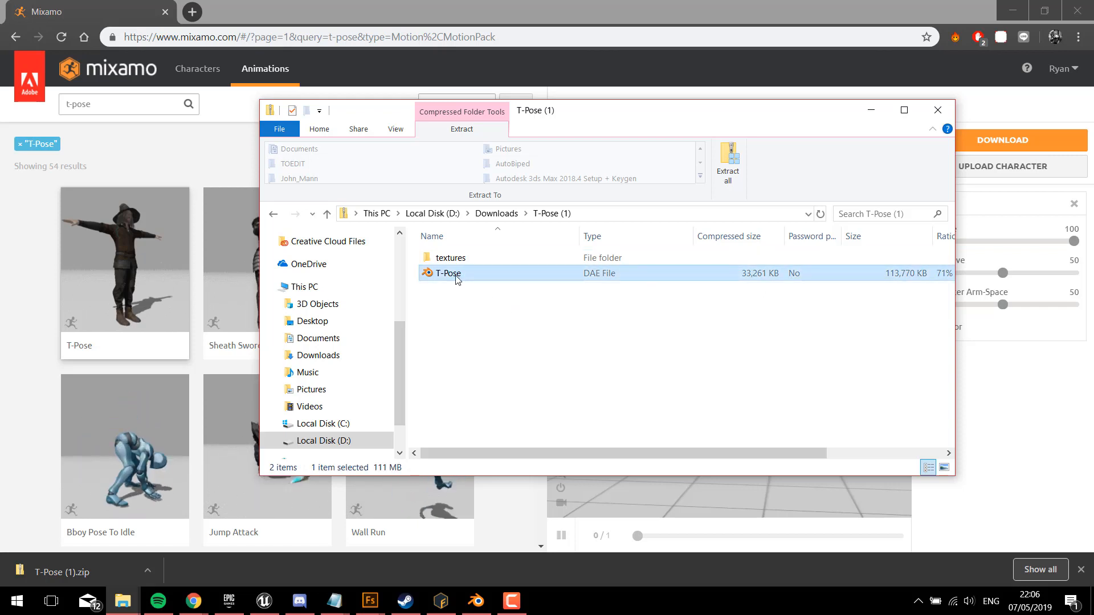
pyautogui.doubleClick(456, 277)
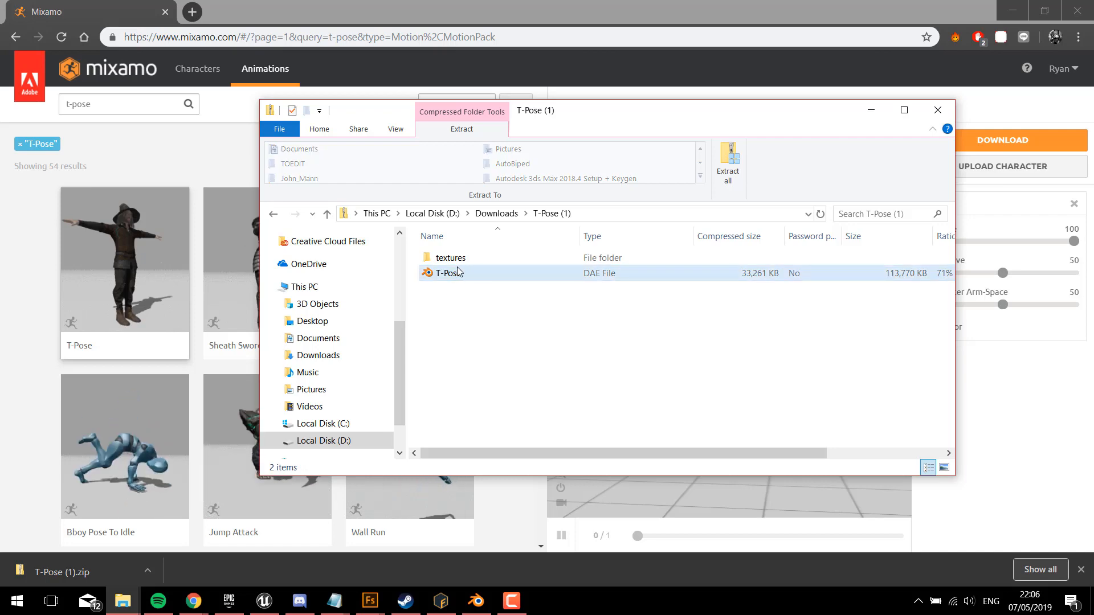
pyautogui.click(128, 606)
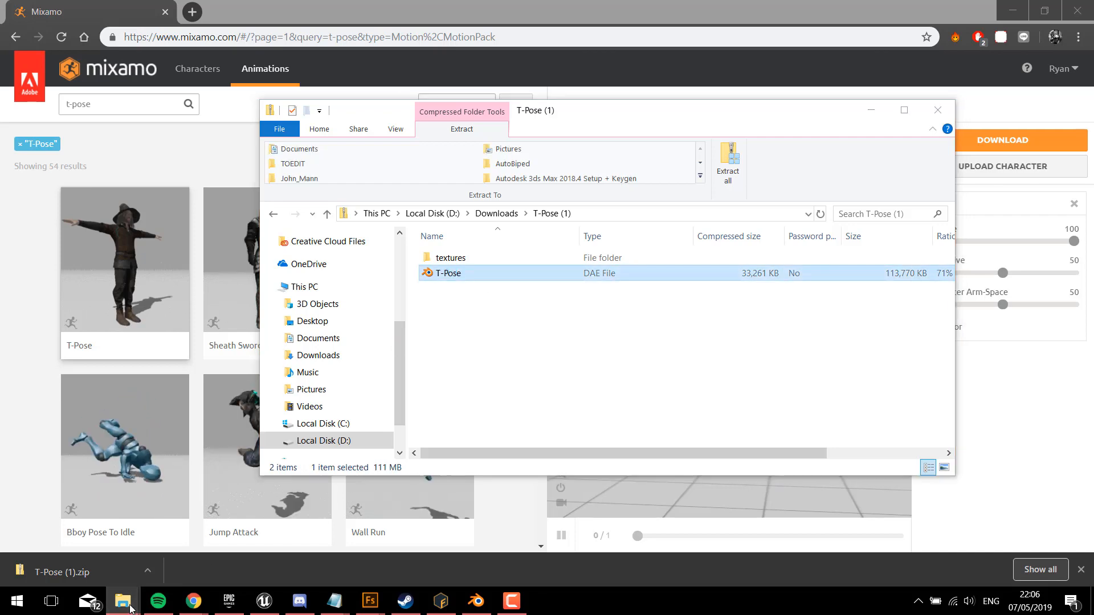
pyautogui.moveTo(129, 606)
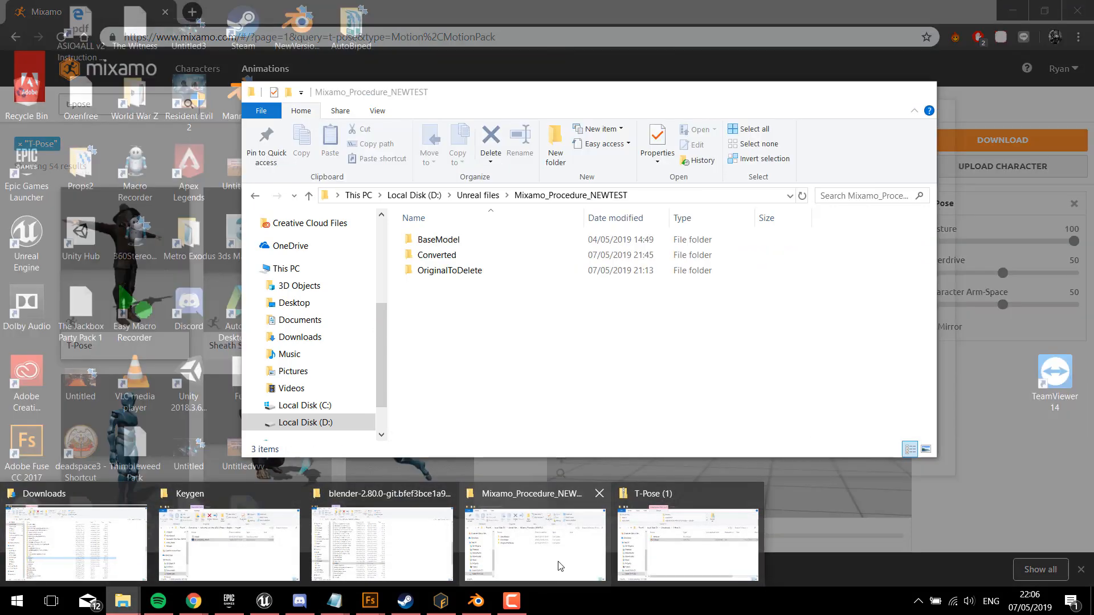
pyautogui.click(559, 566)
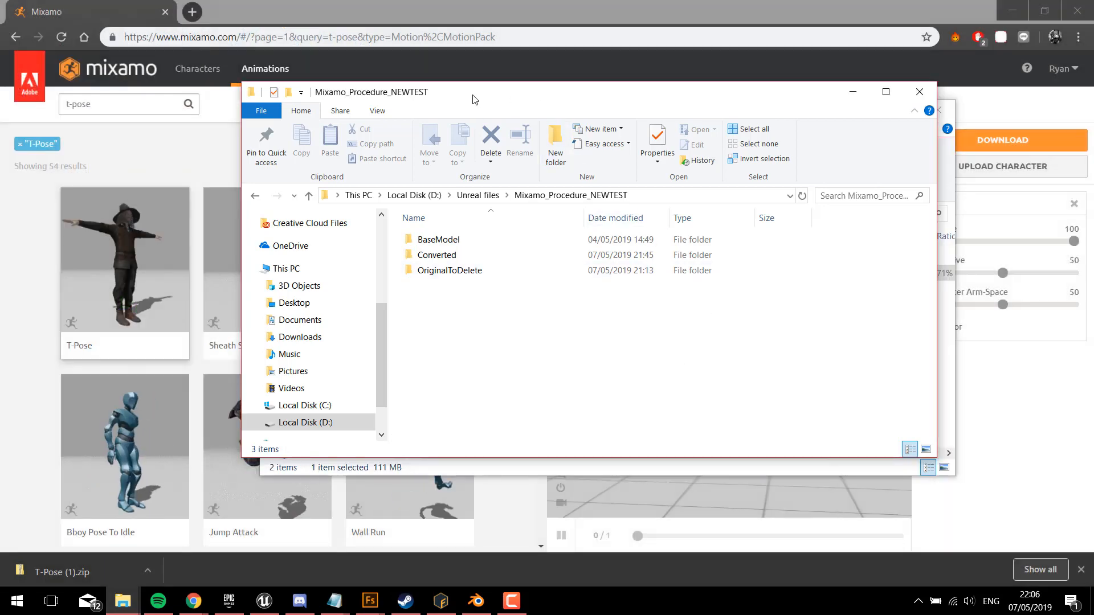
pyautogui.moveTo(471, 98); pyautogui.dragTo(765, 154)
pyautogui.click(574, 117)
pyautogui.moveTo(573, 118); pyautogui.dragTo(360, 127)
pyautogui.click(808, 434)
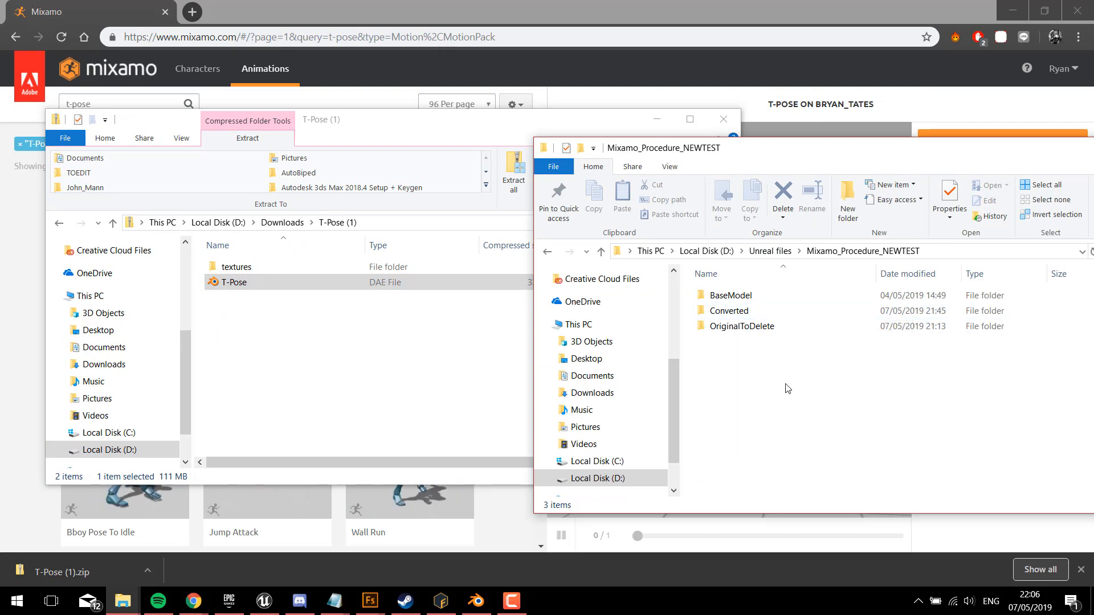
pyautogui.moveTo(247, 282); pyautogui.dragTo(829, 426)
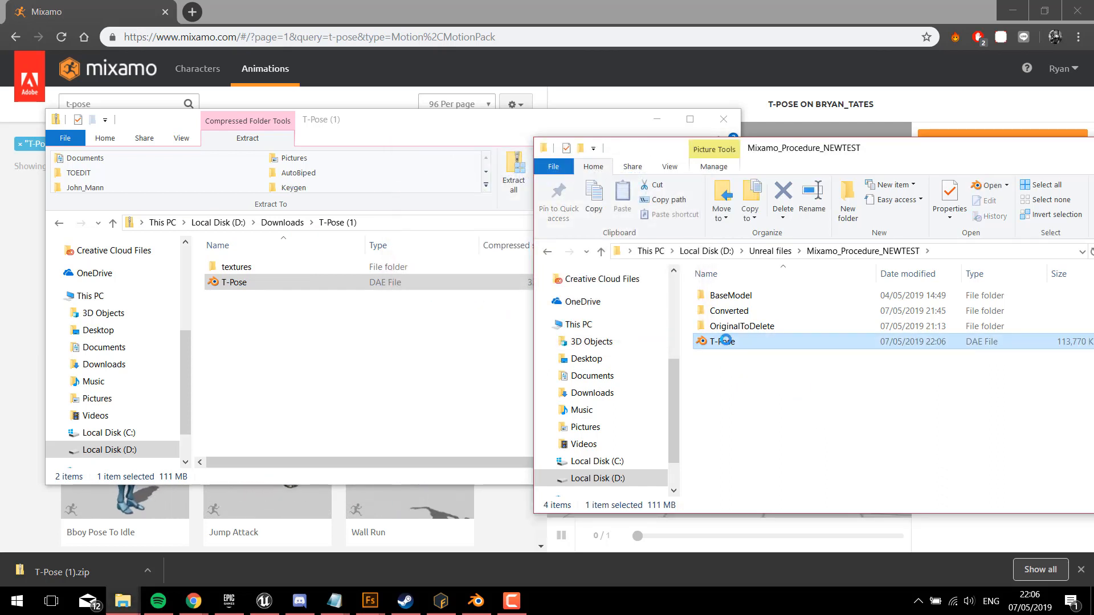
# Step: Rename the copied T-Pose DAE file as Mix_DAE
pyautogui.click(735, 344)
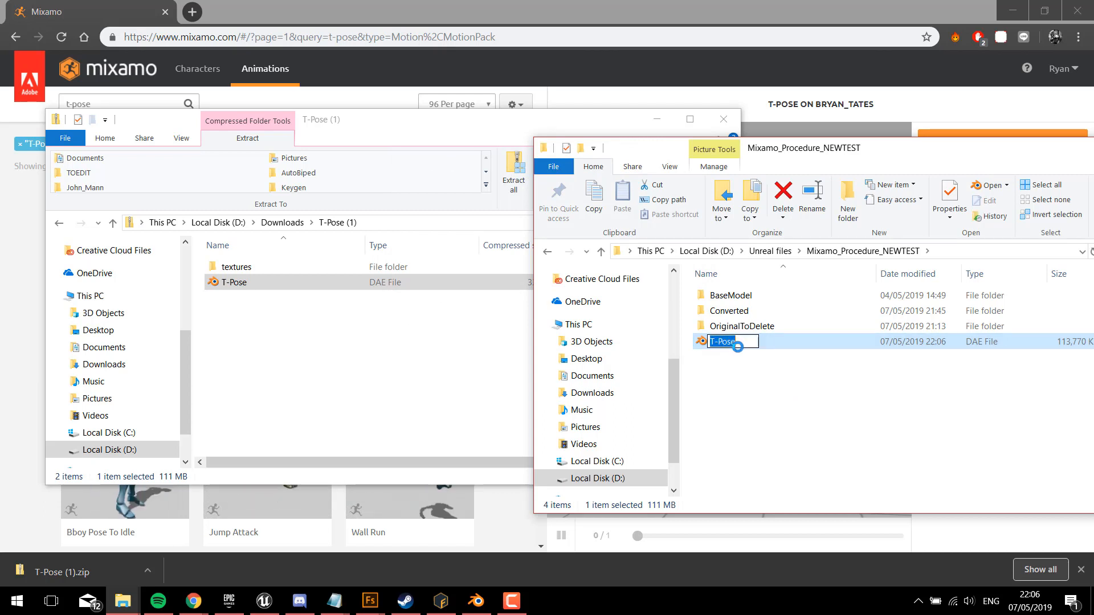
pyautogui.write('Mix_DAE')
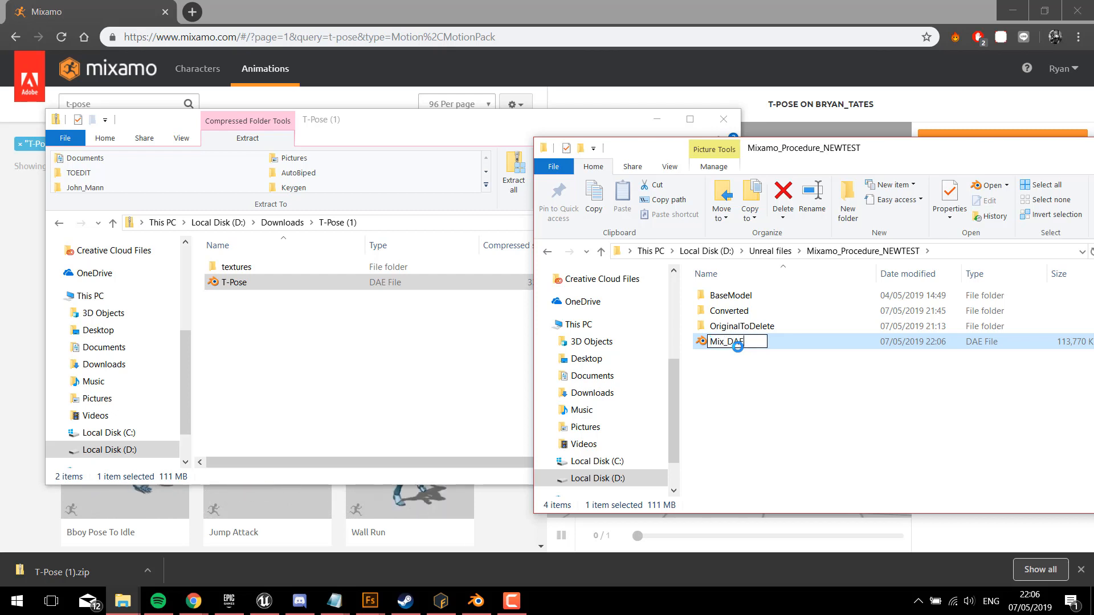
pyautogui.press('Return')
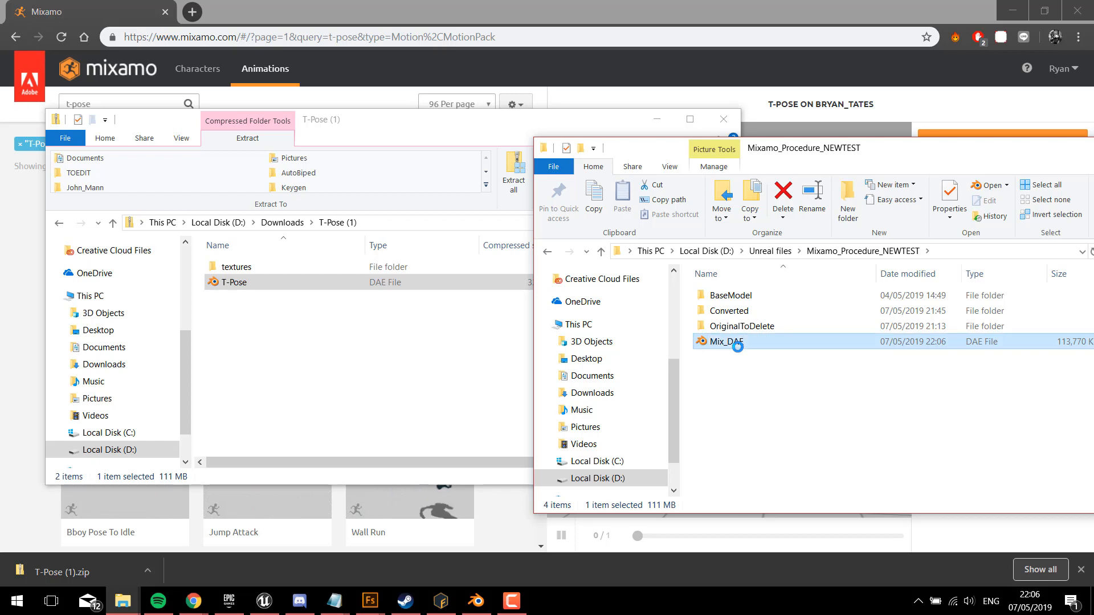
# Step: Switch to Blender, review the Mixamo Rootbaker settings, and batch convert the input folder to the Converted output folder
pyautogui.click(475, 602)
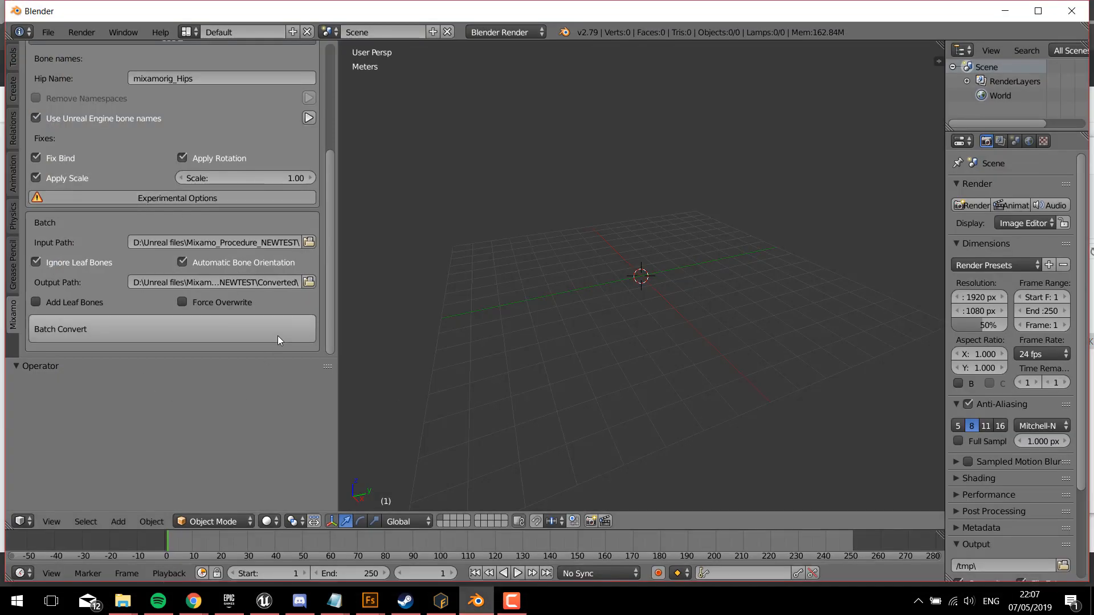
pyautogui.scroll(5, 103, 146)
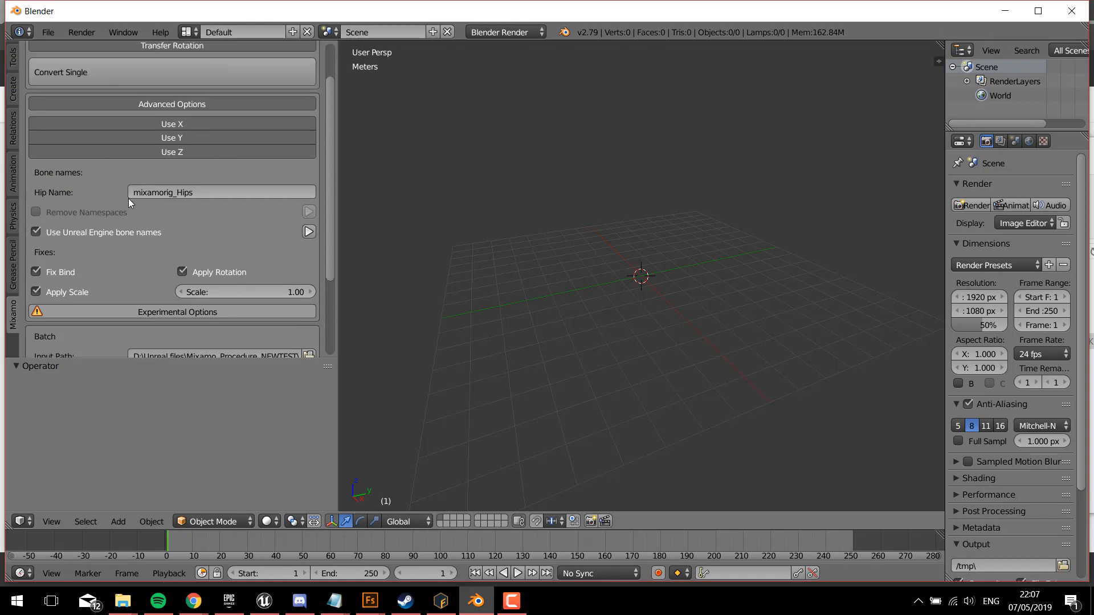
pyautogui.scroll(2, 136, 210)
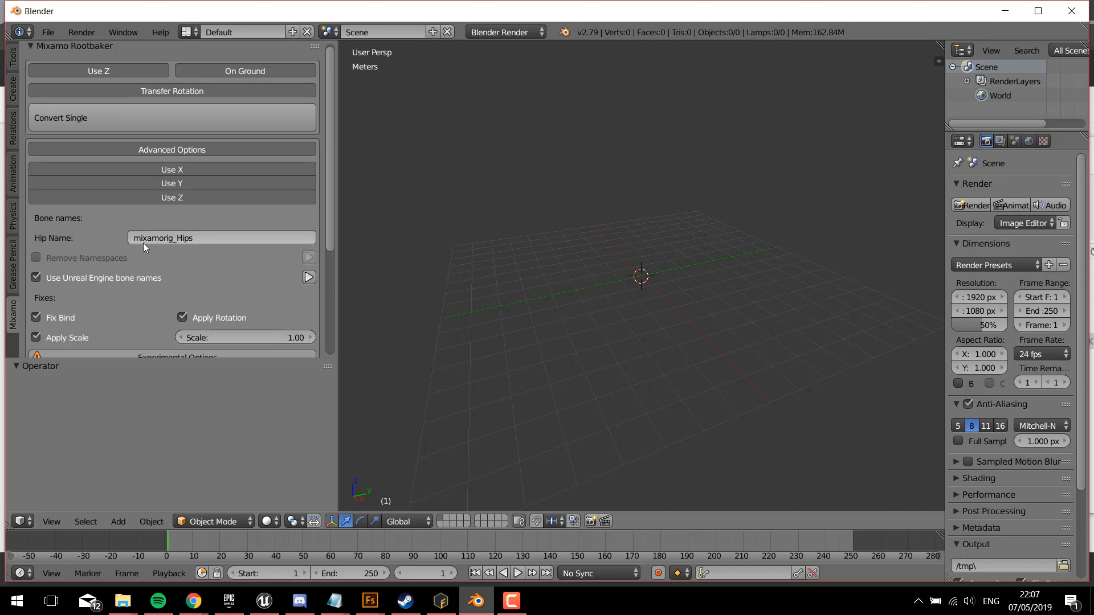
pyautogui.scroll(1, 103, 240)
pyautogui.scroll(-2, 100, 236)
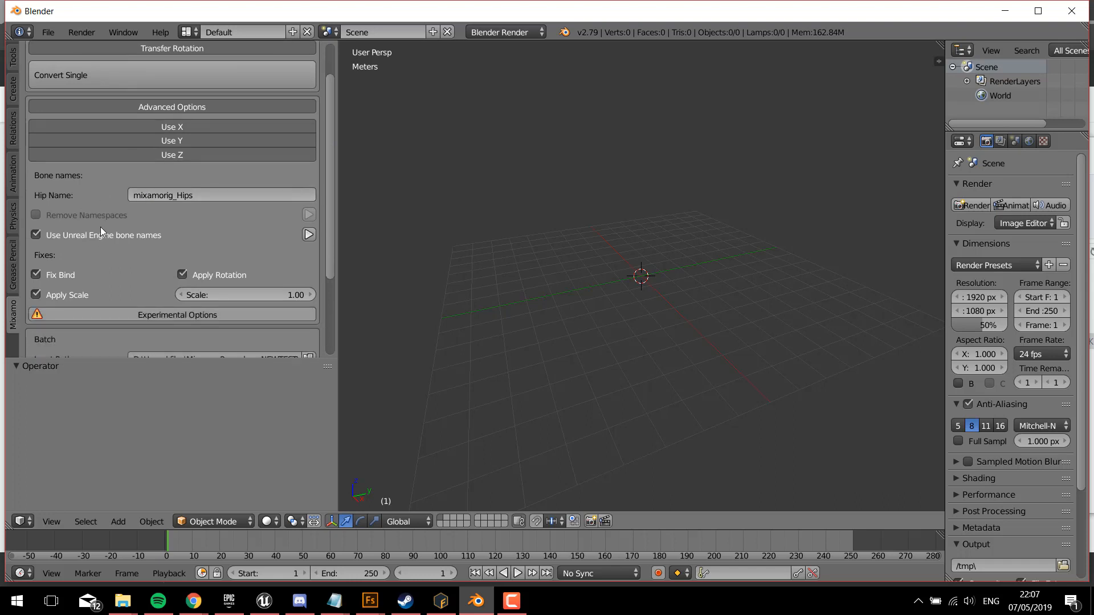
pyautogui.click(211, 193)
pyautogui.moveTo(332, 251); pyautogui.dragTo(328, 349)
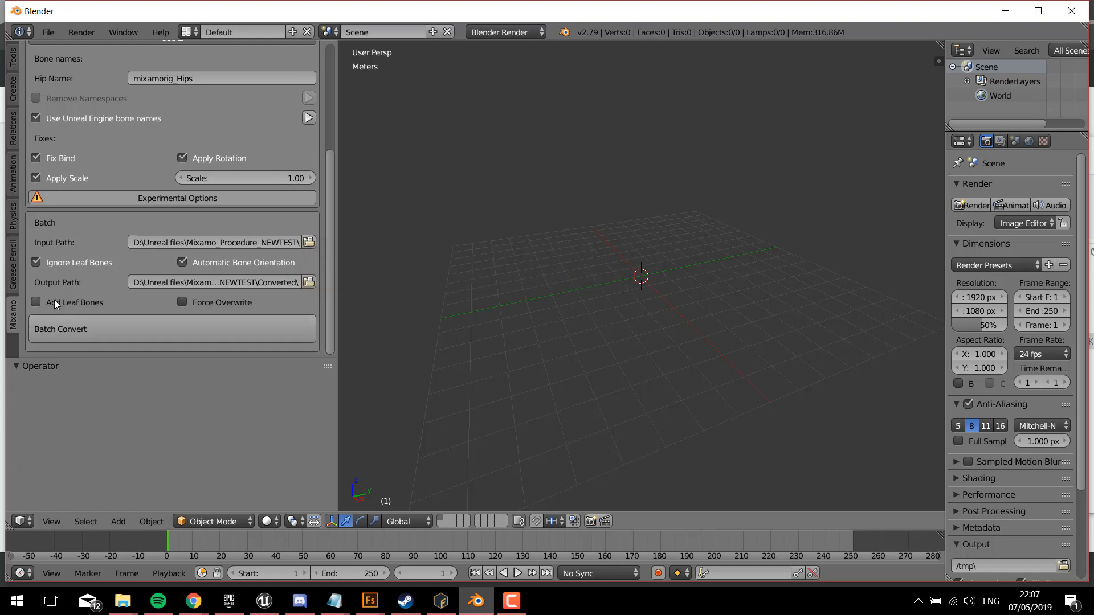
pyautogui.click(145, 338)
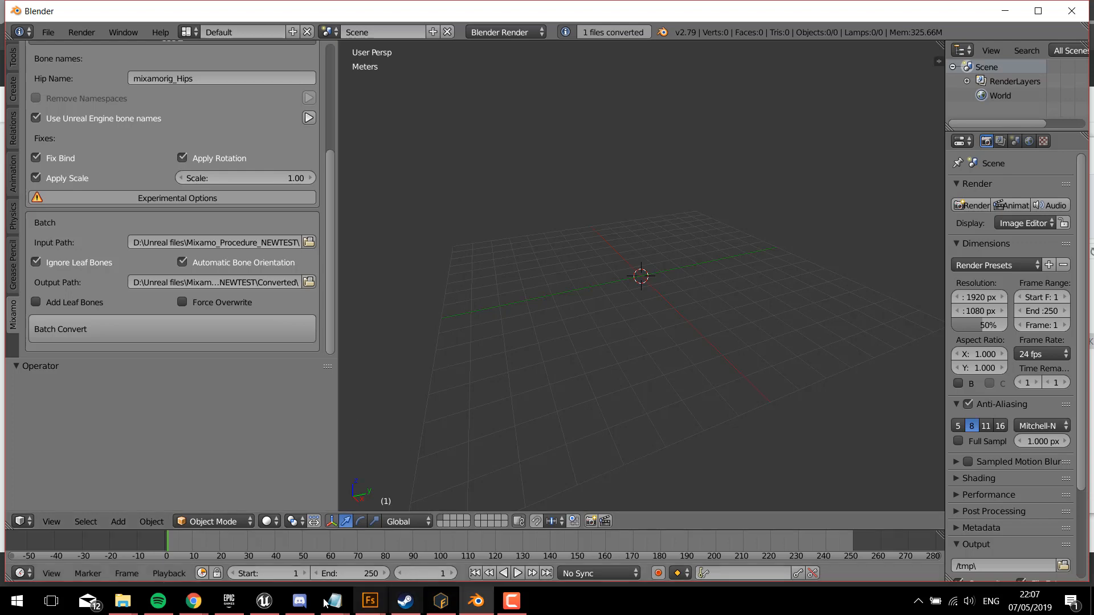
# Step: Switch to the Mixamo_Procedure_NEWTEST folder and open its Converted subfolder containing the Mix_DAE FBX file
pyautogui.moveTo(126, 609)
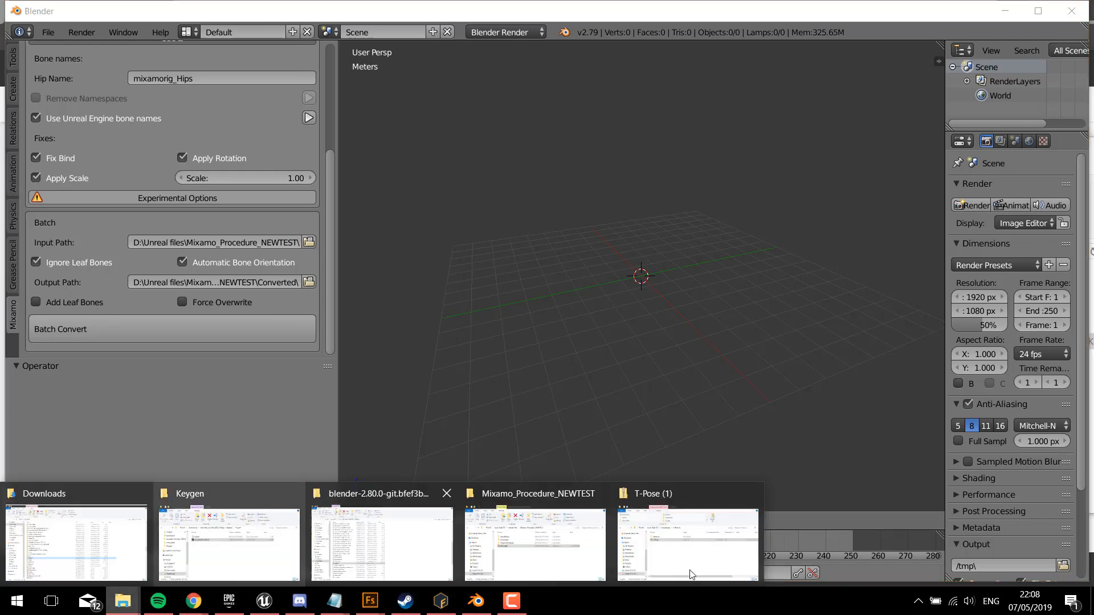
pyautogui.moveTo(678, 552)
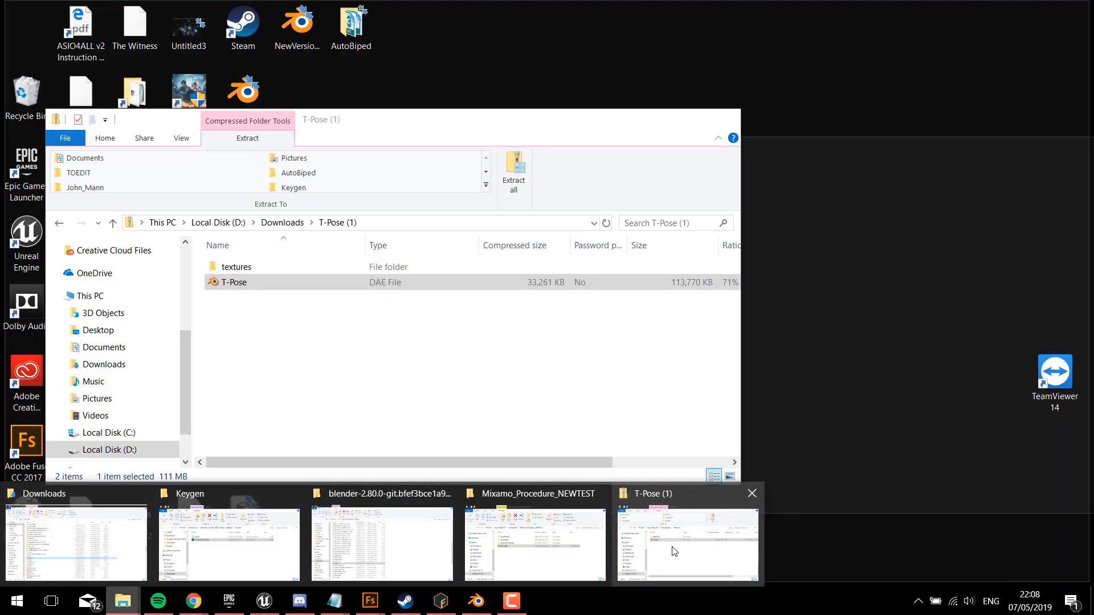
pyautogui.click(556, 538)
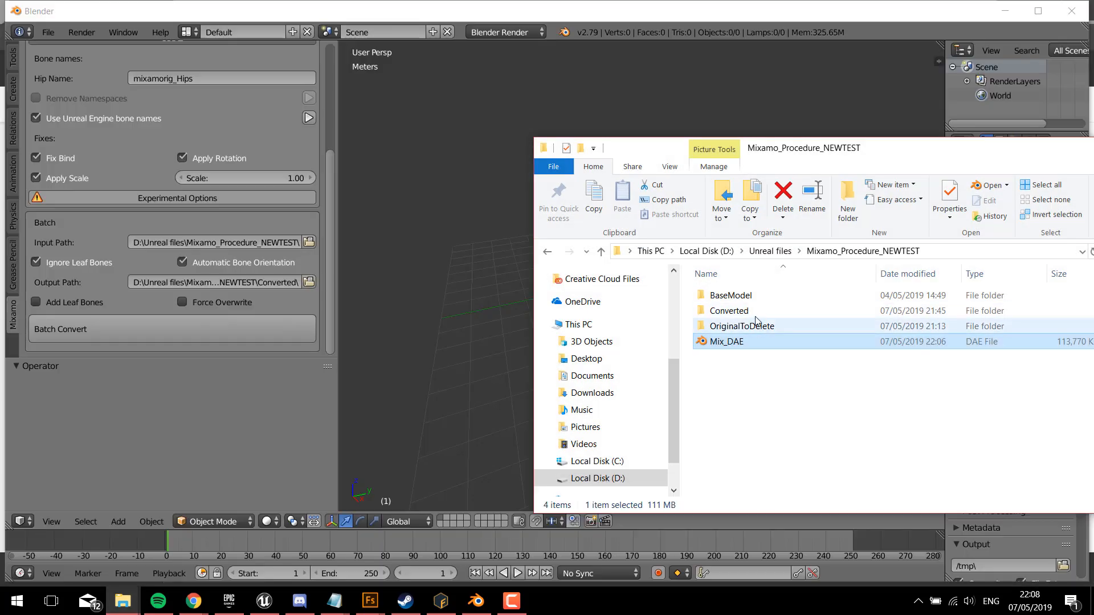
pyautogui.doubleClick(734, 311)
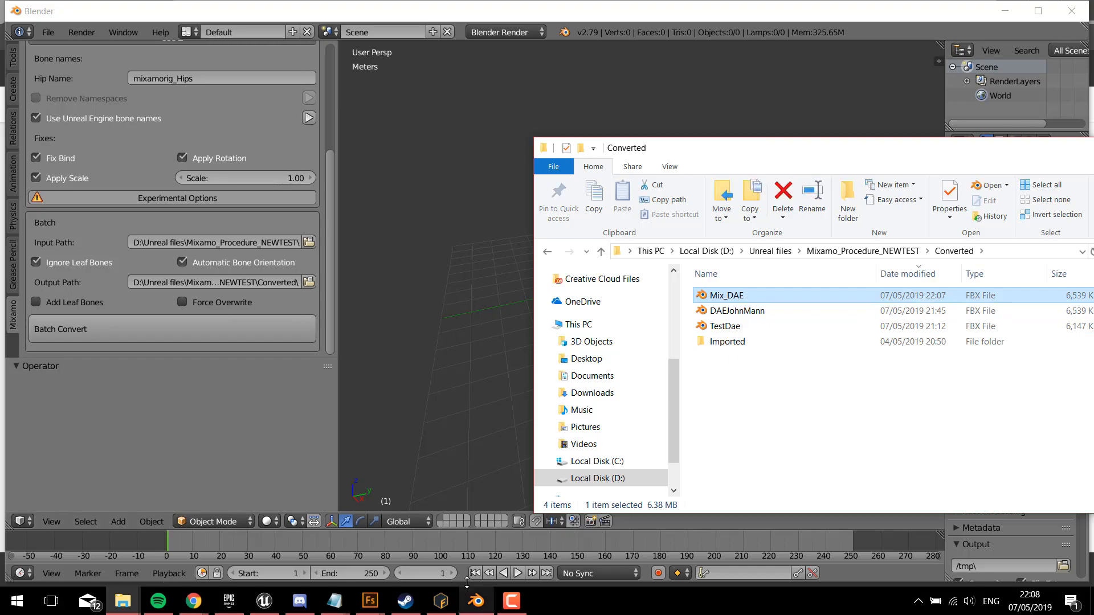
# Step: Switch to Unreal Engine and bring the Mix_DAE FBX file from the Converted folder into the Original content folder for import
pyautogui.click(269, 608)
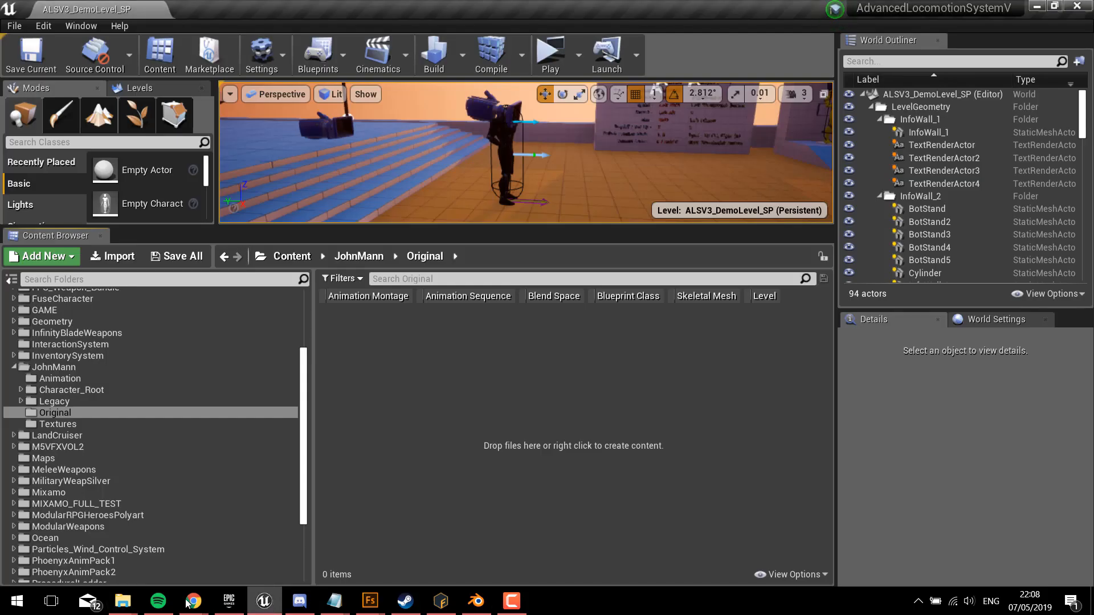
pyautogui.moveTo(123, 601)
pyautogui.moveTo(642, 555)
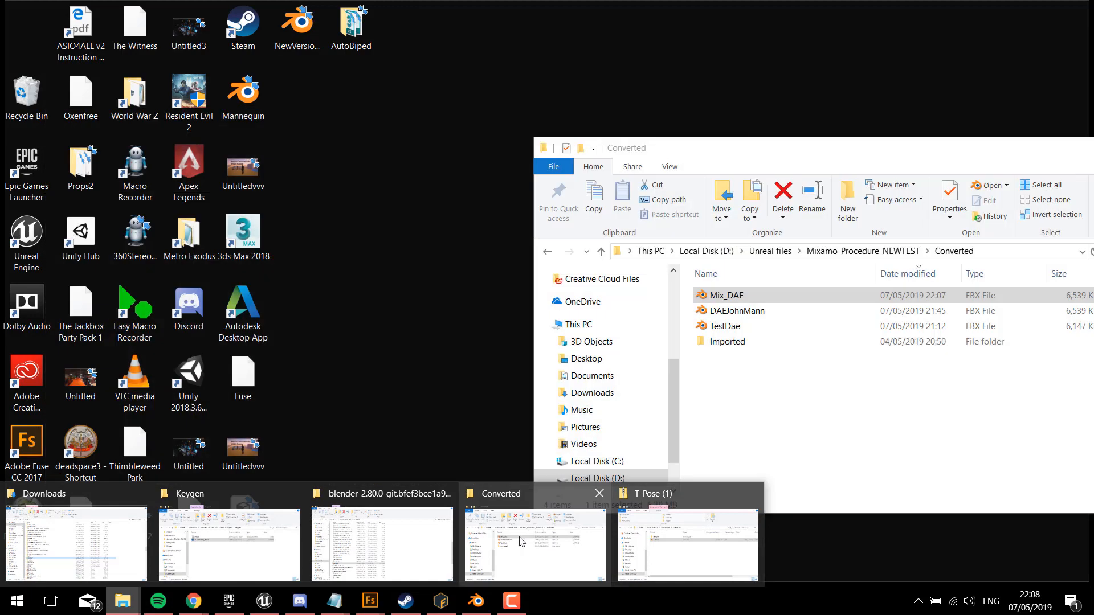
pyautogui.click(520, 541)
pyautogui.moveTo(726, 295); pyautogui.dragTo(310, 398)
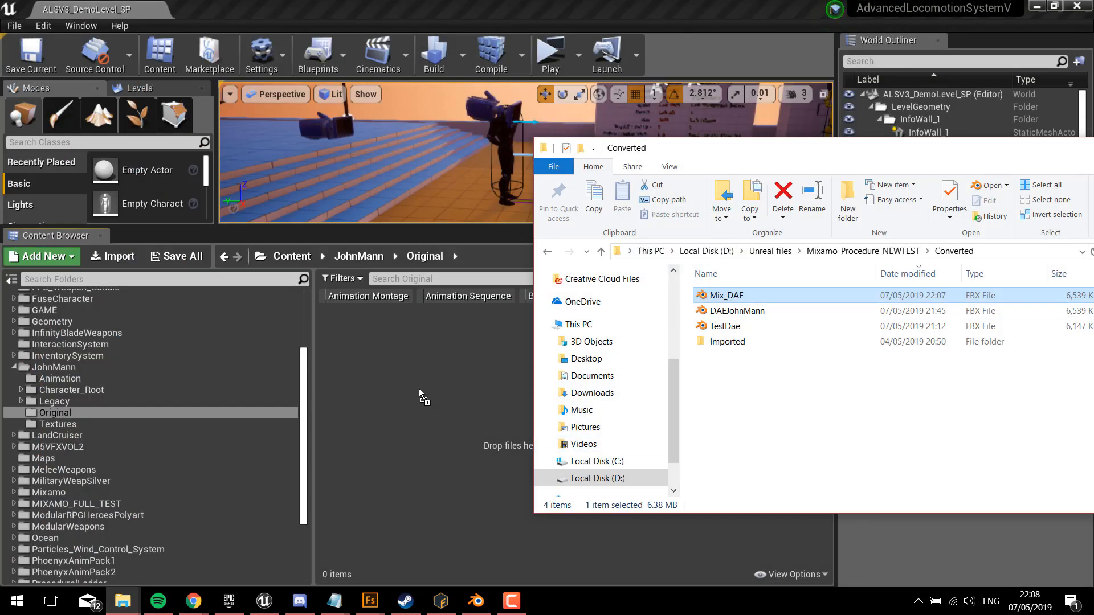
pyautogui.moveTo(419, 389); pyautogui.dragTo(419, 388)
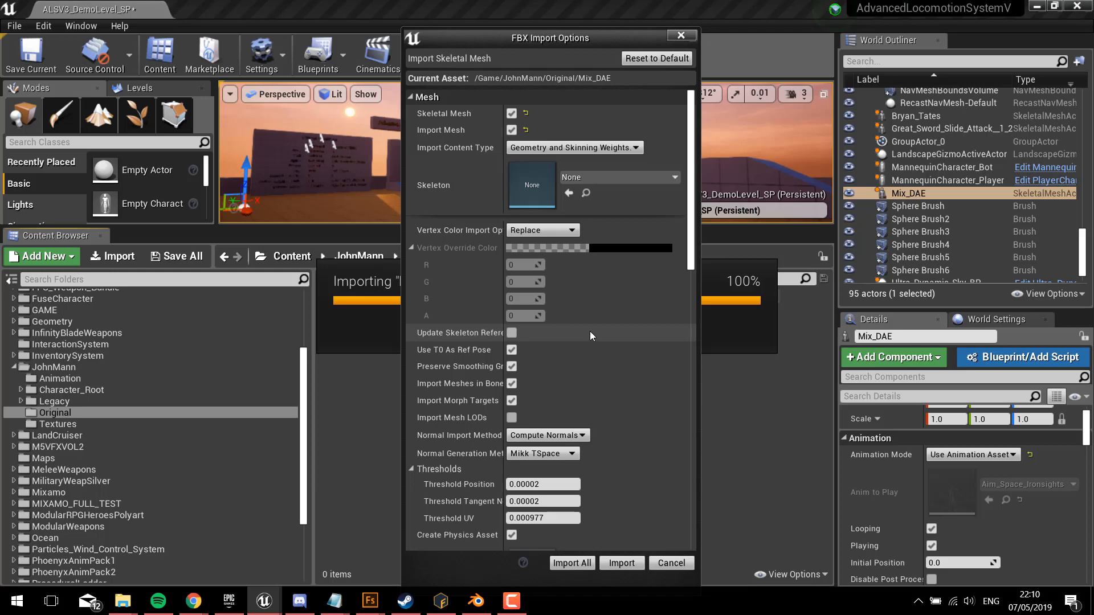
# Step: Review the FBX import options and import Mix_DAE as a skeletal mesh with no existing skeleton and Do Not Create Material
pyautogui.scroll(-10, 590, 330)
pyautogui.scroll(-5, 590, 339)
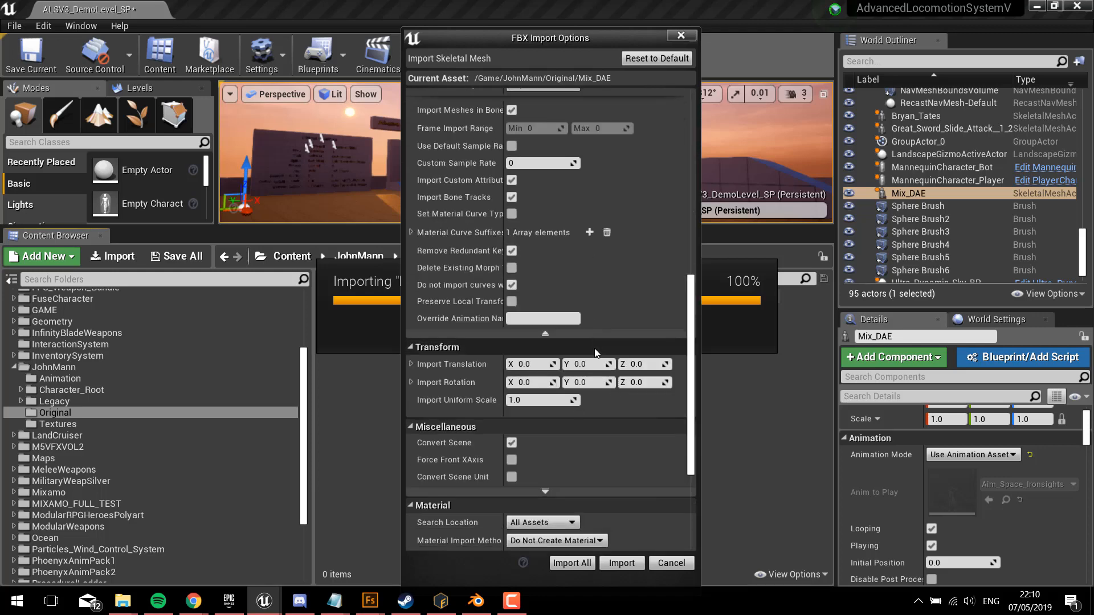
pyautogui.click(621, 563)
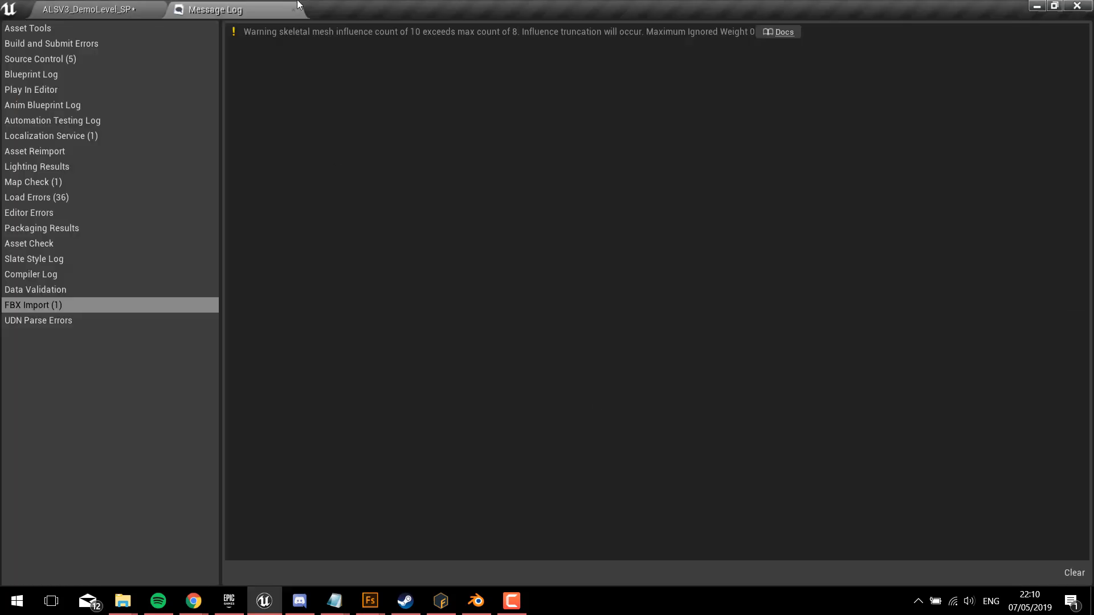
pyautogui.click(294, 10)
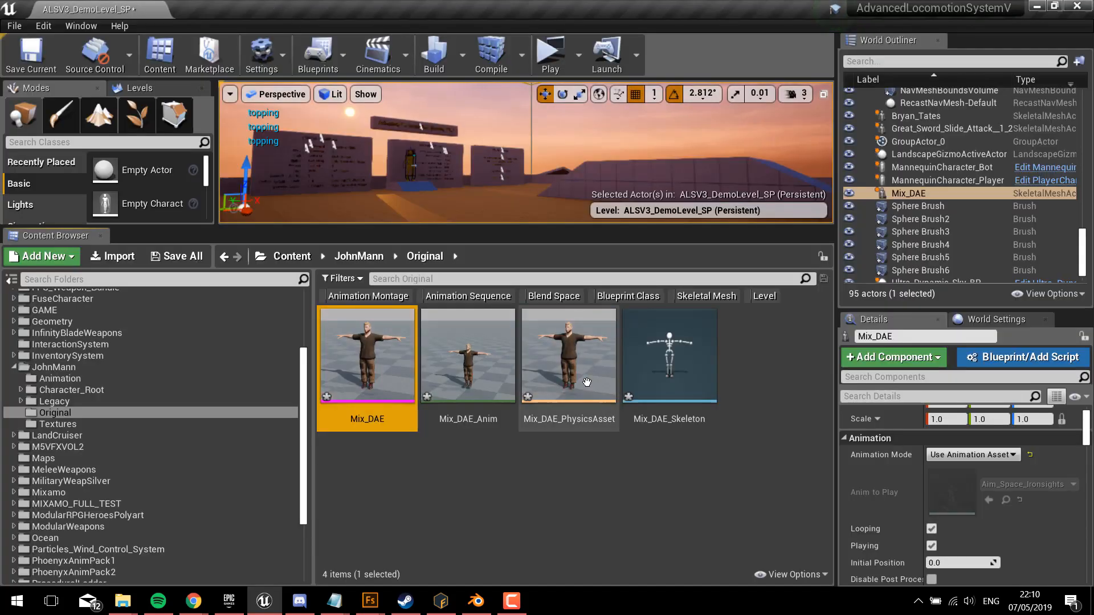
# Step: Open the imported Mix_DAE skeletal mesh, switch to its skeleton, and bring the character's left arm into close view
pyautogui.doubleClick(400, 382)
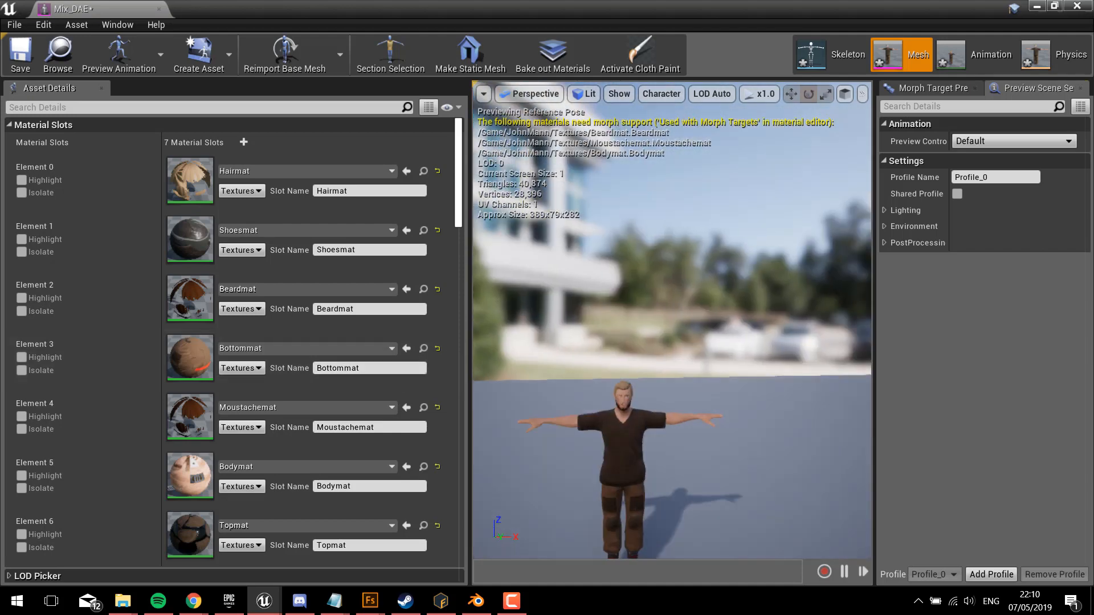
pyautogui.click(836, 57)
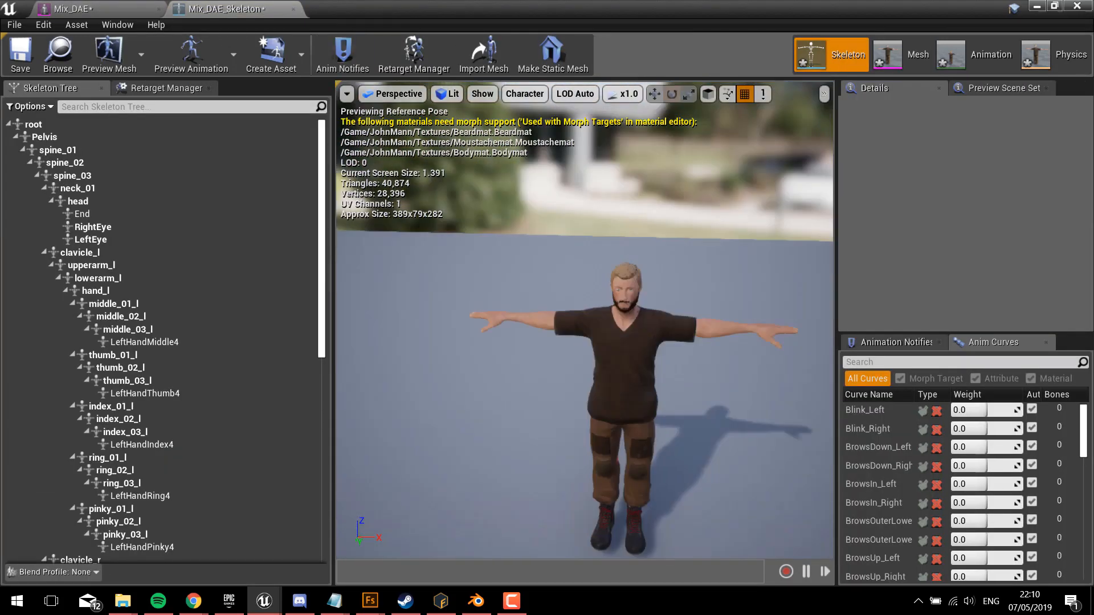
pyautogui.moveTo(584, 320); pyautogui.dragTo(439, 410, button='right')
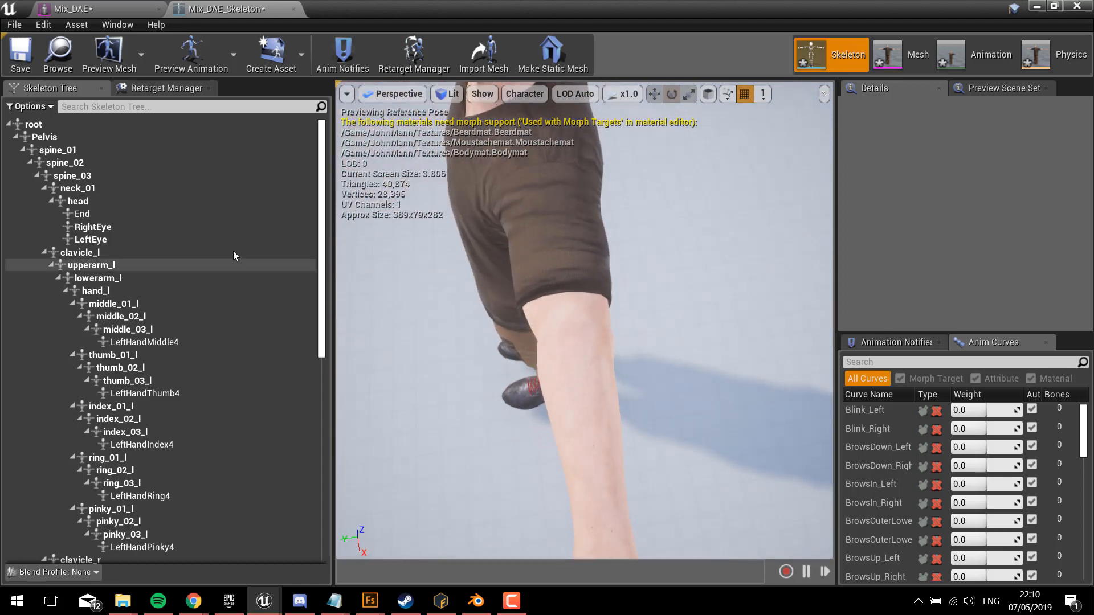
# Step: Examine the renamed bone hierarchy of Mix_DAE_Skeleton, from root and Pelvis through the spine, neck, left arm and finger bones
pyautogui.click(74, 128)
pyautogui.click(70, 139)
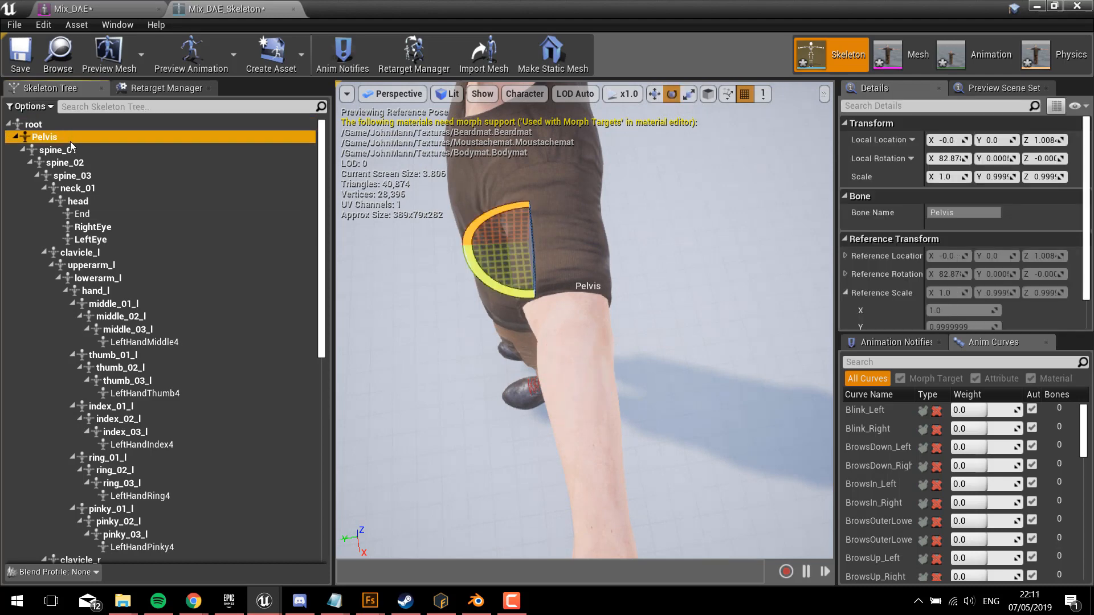
pyautogui.click(74, 150)
pyautogui.click(83, 163)
pyautogui.click(92, 185)
pyautogui.click(95, 203)
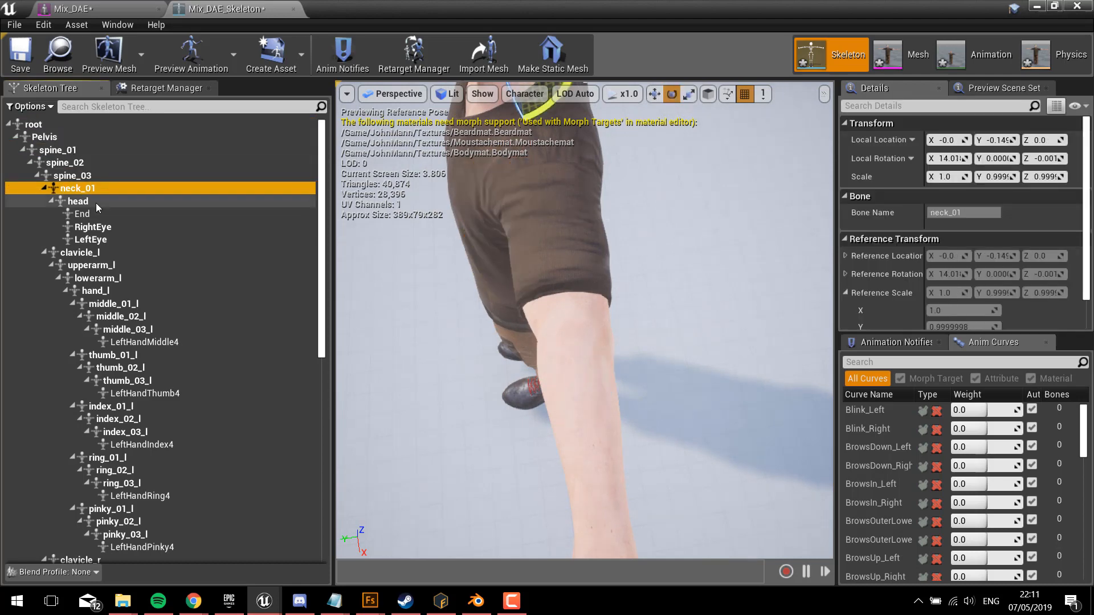
pyautogui.click(103, 254)
pyautogui.click(107, 266)
pyautogui.click(136, 302)
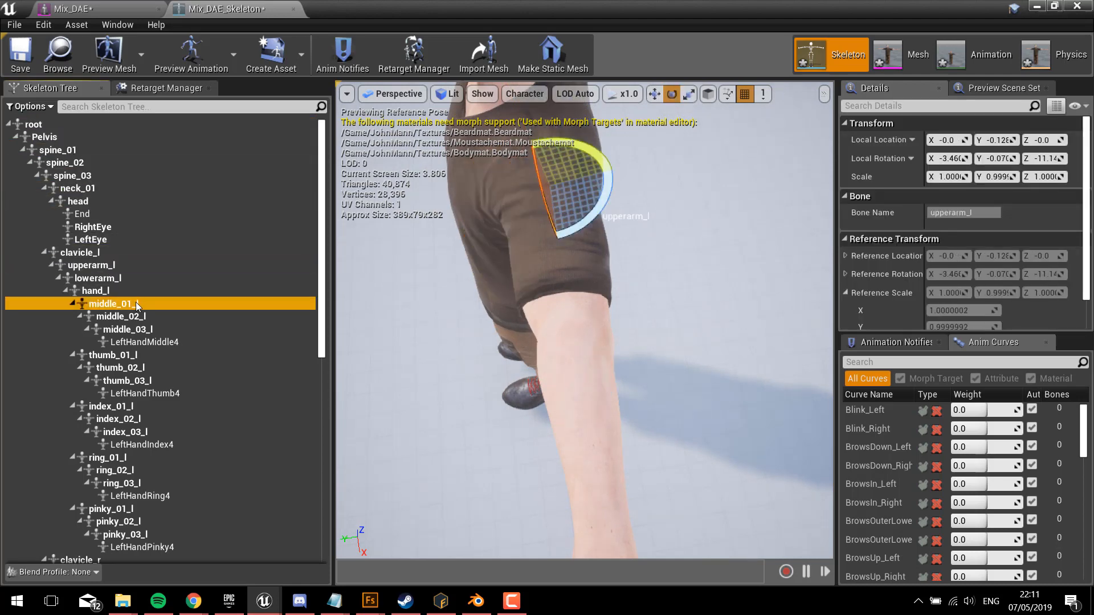
pyautogui.click(138, 331)
pyautogui.scroll(-10, 197, 389)
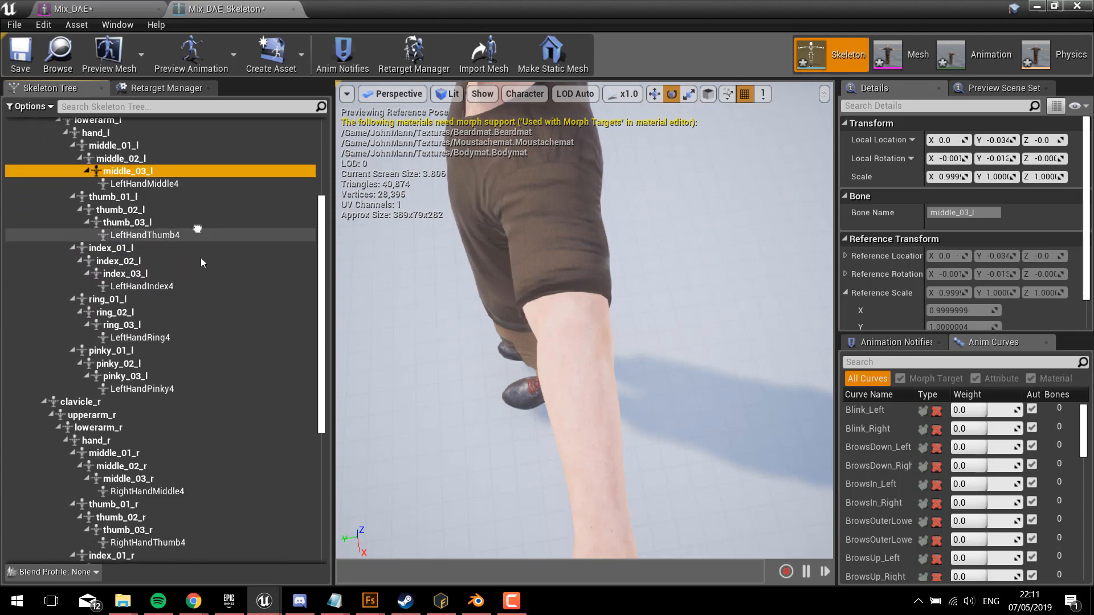
pyautogui.scroll(10, 231, 367)
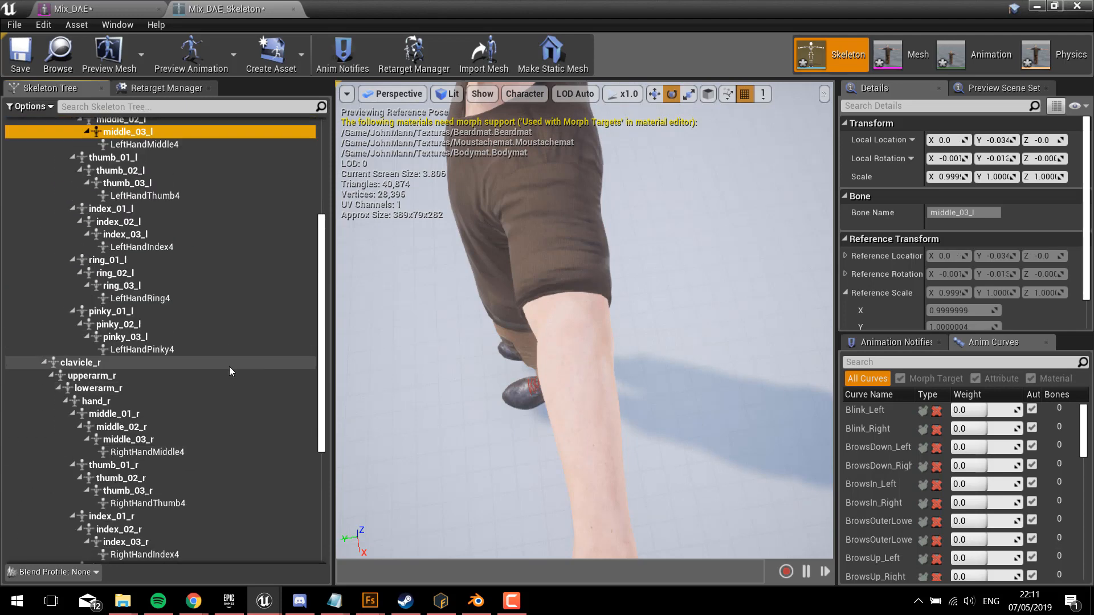
# Step: Rotate the lowerarm_l bone to bend the left elbow and inspect the joint deformation up close
pyautogui.click(123, 280)
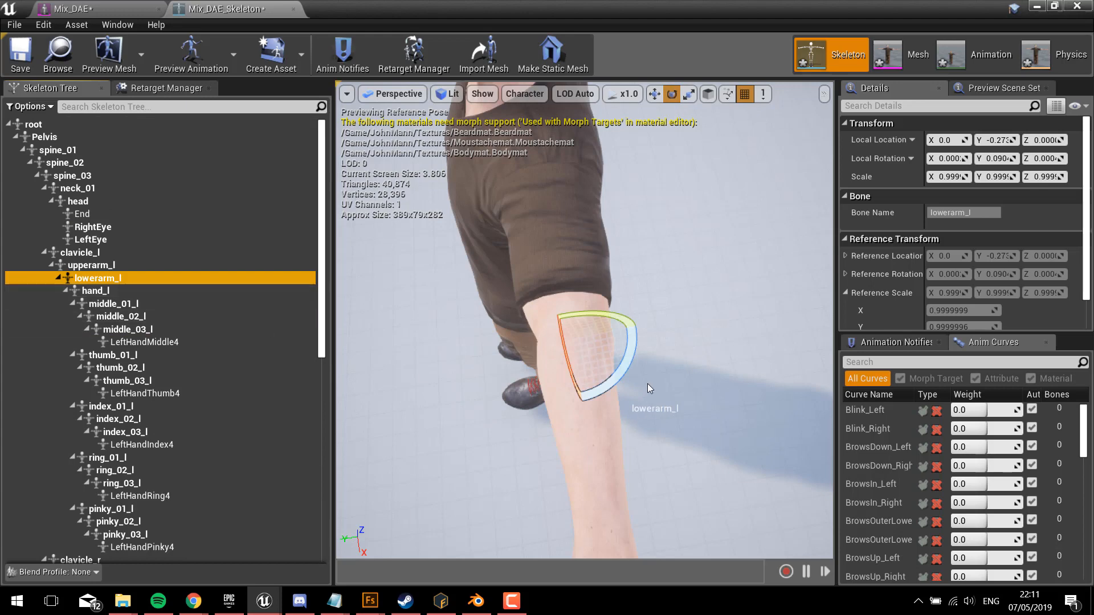
pyautogui.moveTo(623, 370); pyautogui.dragTo(492, 487)
pyautogui.moveTo(493, 487); pyautogui.dragTo(596, 361, button='right')
pyautogui.click(644, 319)
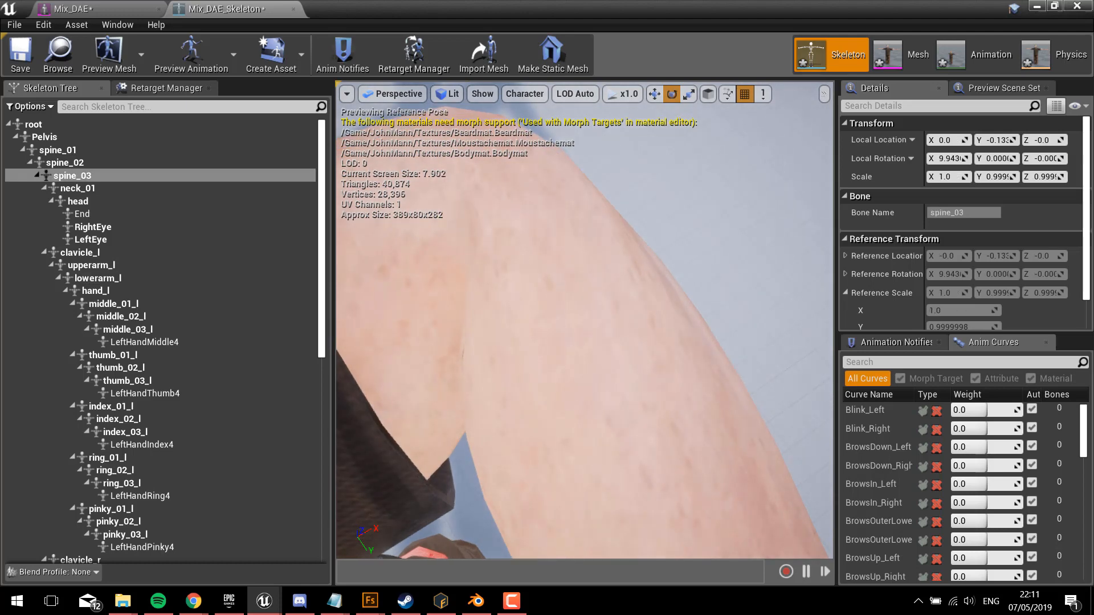
pyautogui.moveTo(644, 319); pyautogui.dragTo(505, 225, button='right')
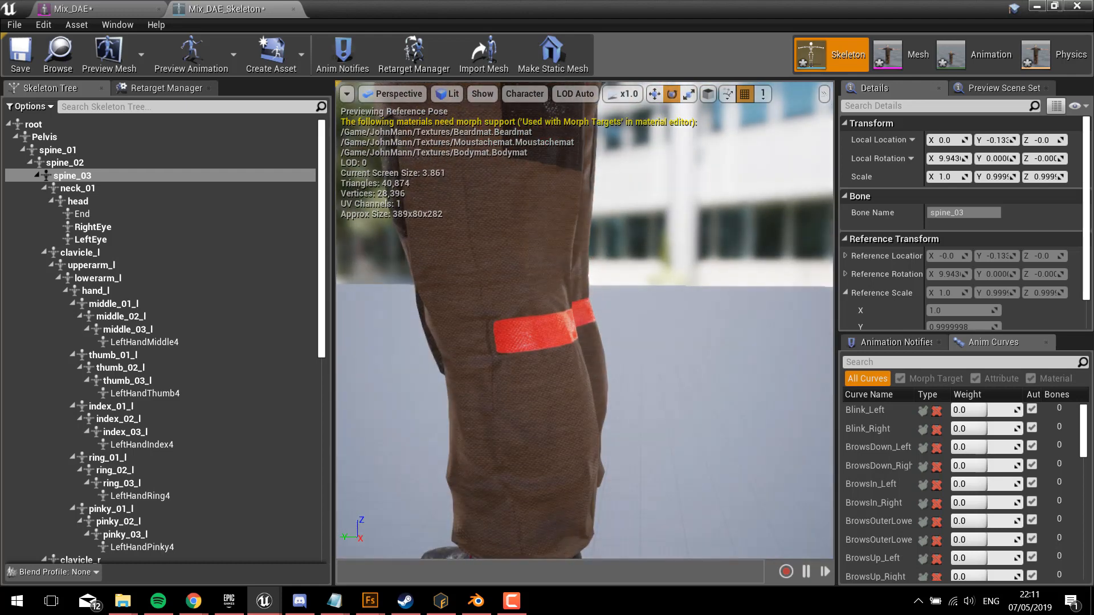
# Step: Select the calf_r bone in the leg chain and rotate it to test the right knee's deformation
pyautogui.scroll(-10, 208, 384)
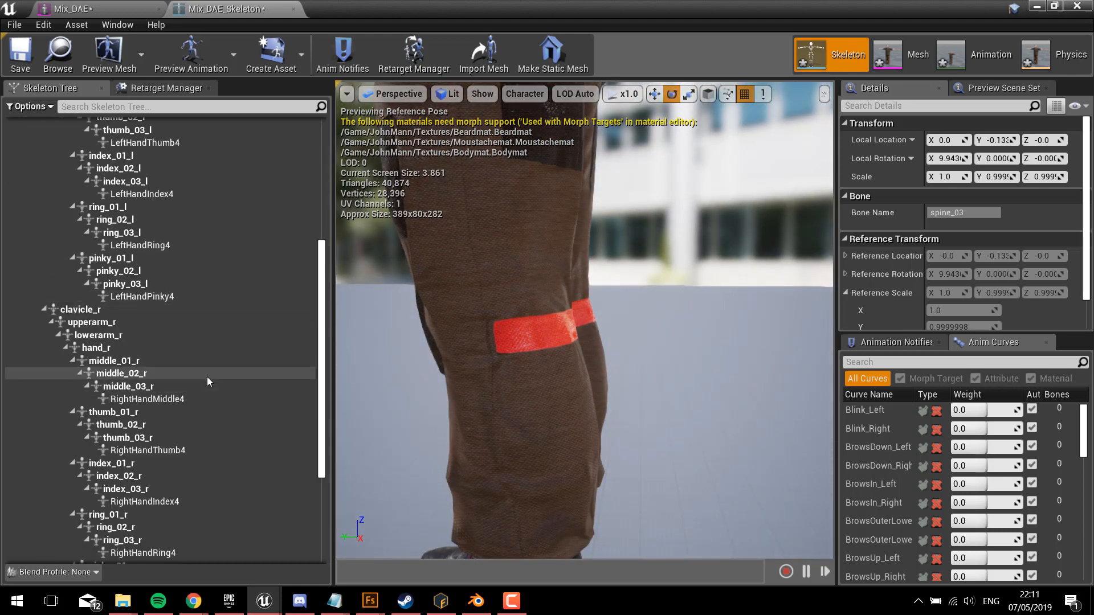
pyautogui.scroll(-3, 169, 370)
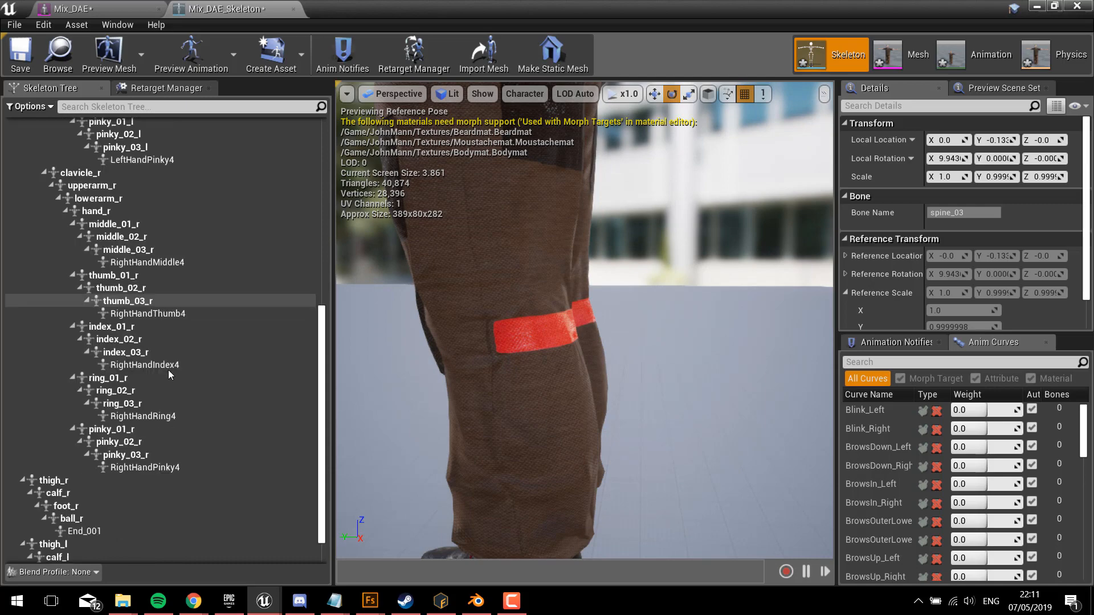
pyautogui.scroll(-1, 156, 392)
pyautogui.click(79, 467)
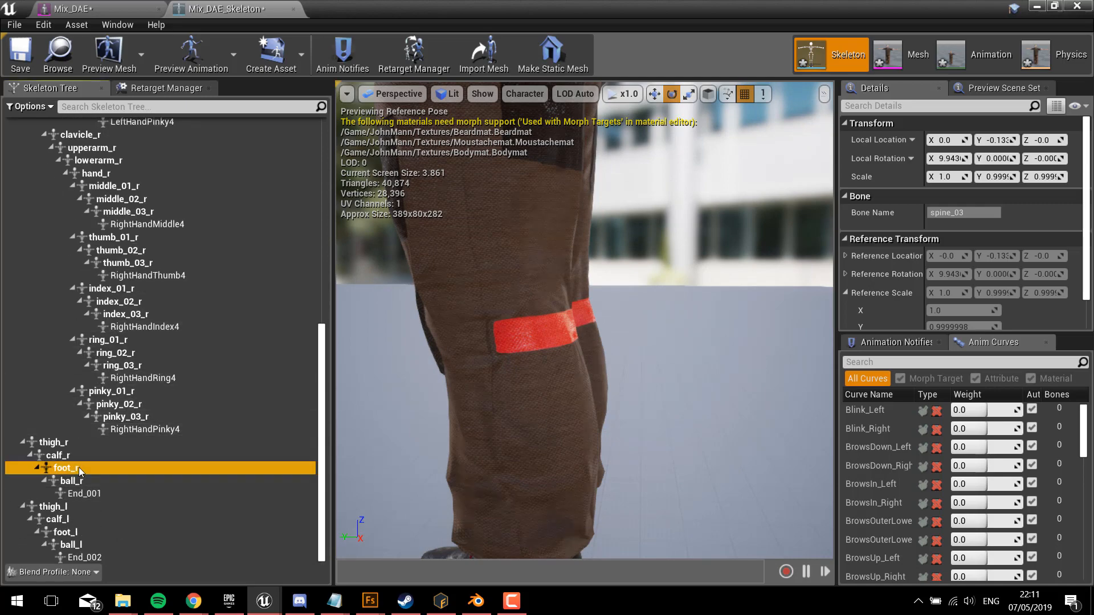
pyautogui.click(67, 457)
pyautogui.moveTo(592, 271); pyautogui.dragTo(616, 265, button='right')
pyautogui.moveTo(671, 272); pyautogui.dragTo(587, 318)
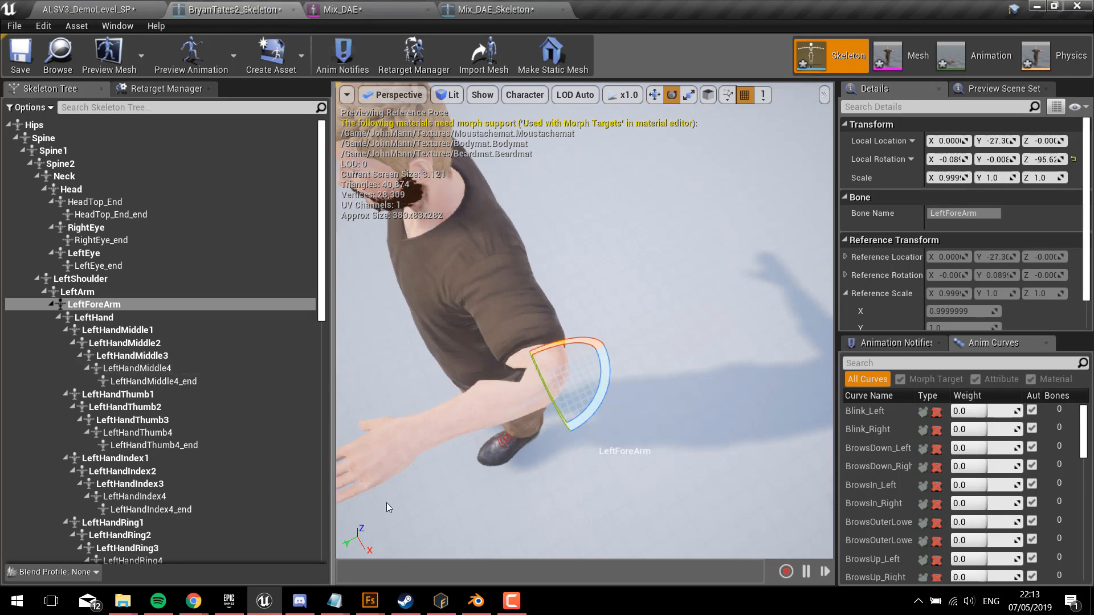
# Step: Compare the bent left elbow on the Hips-based skeleton with the one on Mix_DAE_Skeleton from several angles
pyautogui.moveTo(518, 489)
pyautogui.keyDown('alt'); pyautogui.mouseDown()
pyautogui.moveTo(555, 494)
pyautogui.moveTo(518, 489)
pyautogui.mouseUp(); pyautogui.keyUp('alt')
pyautogui.click(473, 462)
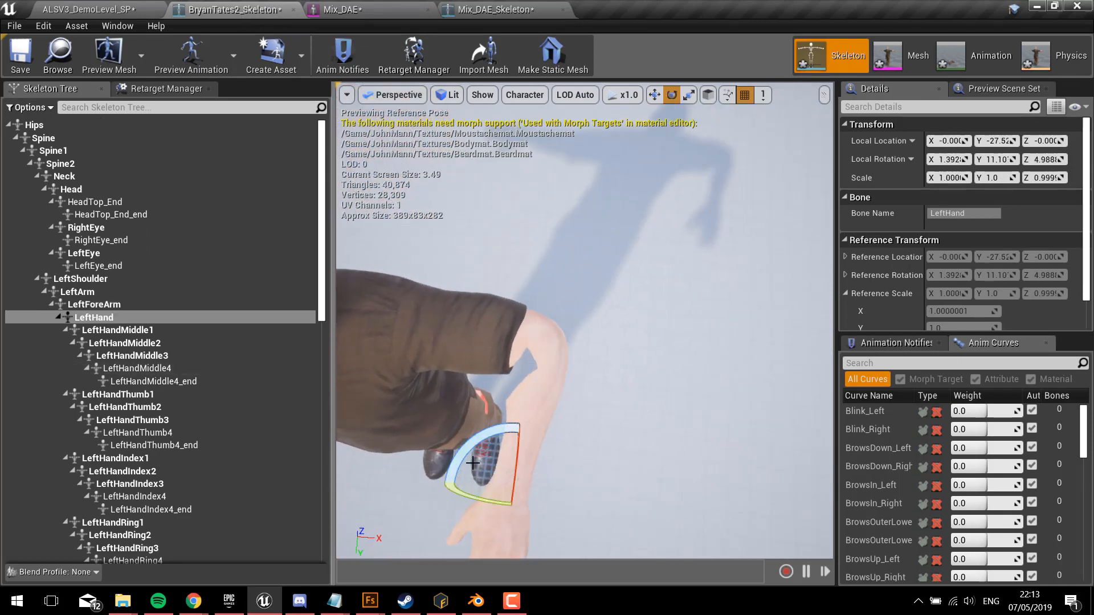
pyautogui.click(494, 9)
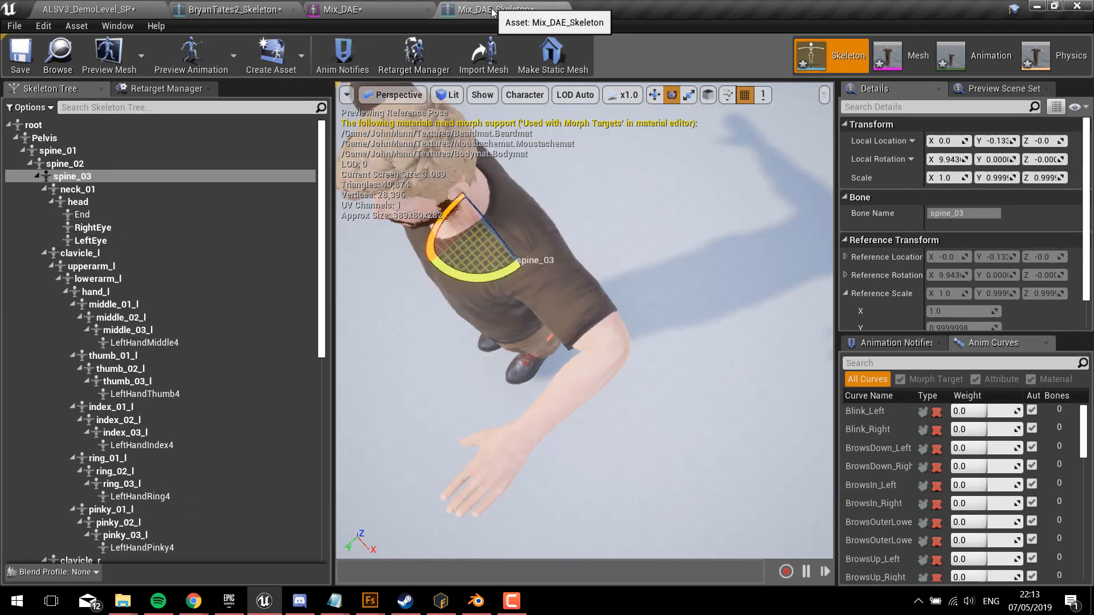
pyautogui.scroll(5, 596, 457)
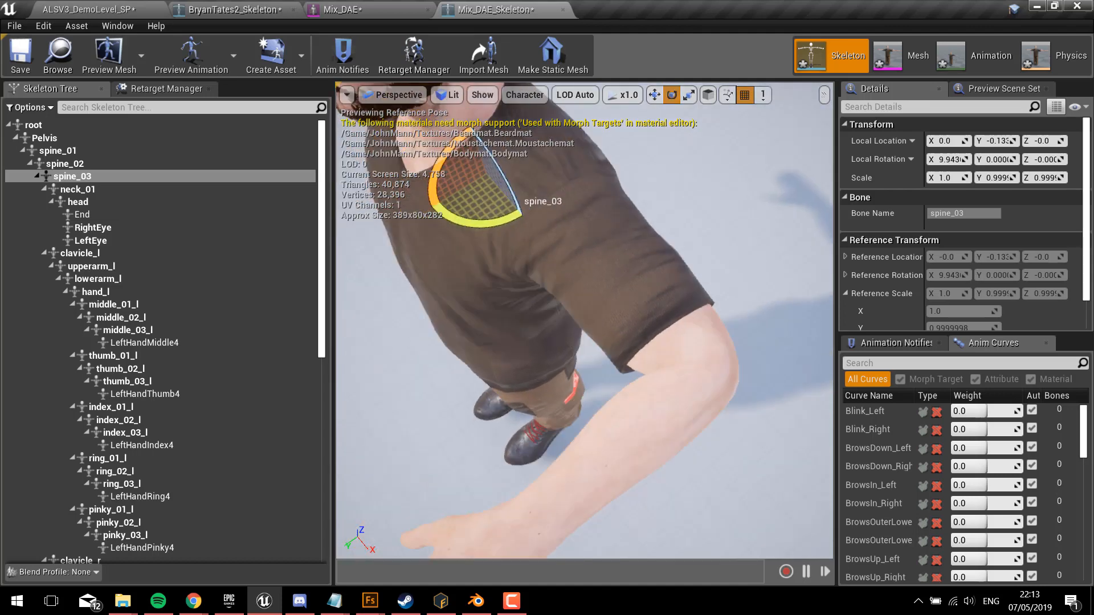
pyautogui.keyDown('alt'); pyautogui.moveTo(604, 443); pyautogui.dragTo(598, 421); pyautogui.keyUp('alt')
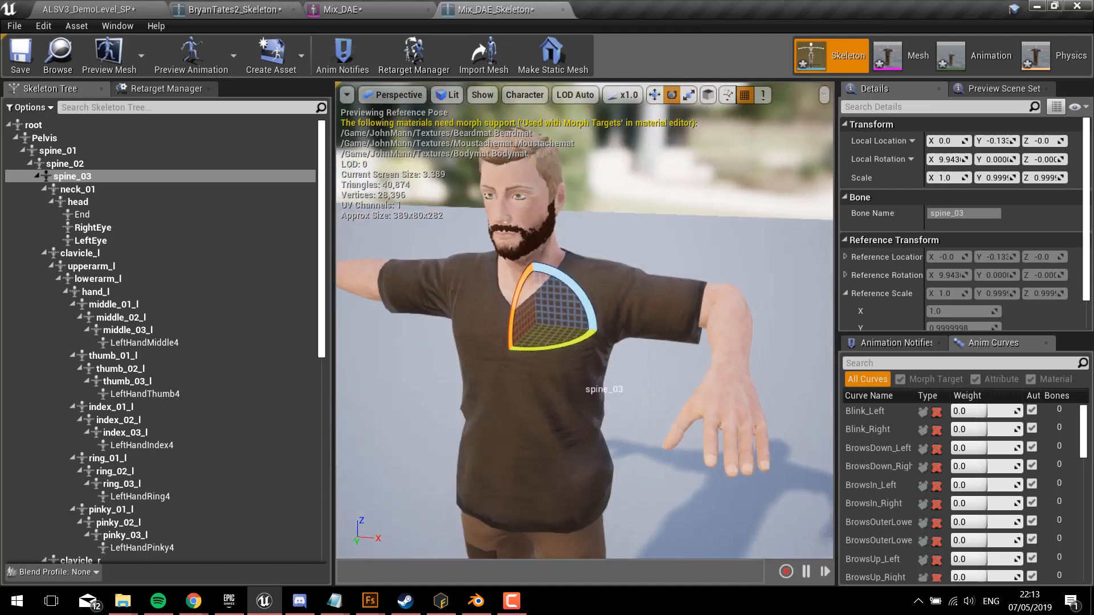
pyautogui.moveTo(607, 442); pyautogui.dragTo(612, 434, button='right')
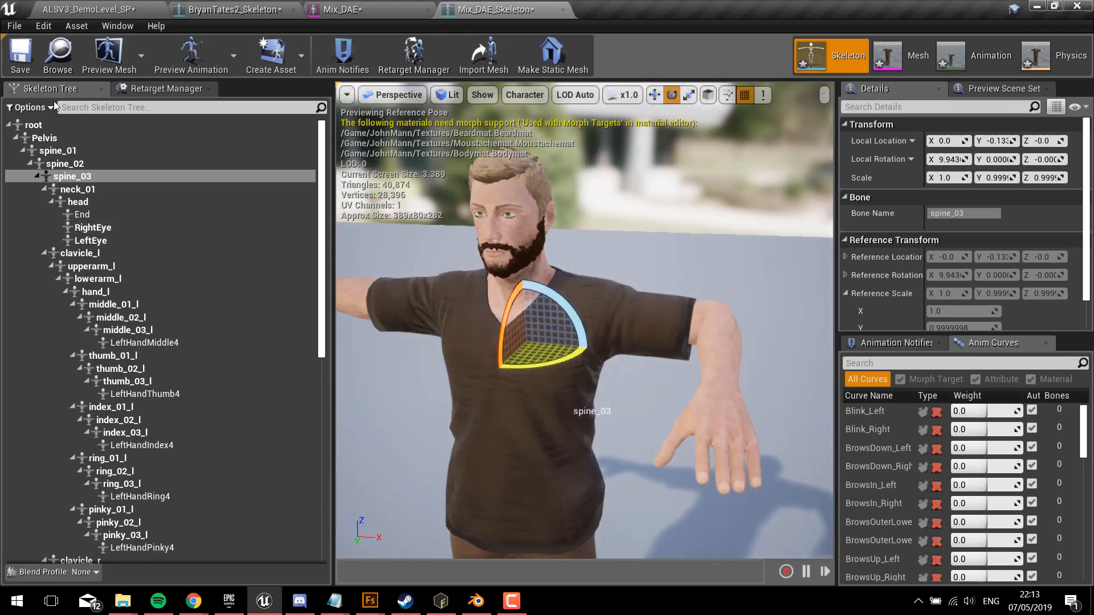
# Step: Close the Mix_DAE mesh and the Hips-based comparison skeleton, and return to Mix_DAE_Skeleton
pyautogui.click(34, 107)
pyautogui.click(34, 107)
pyautogui.click(408, 11)
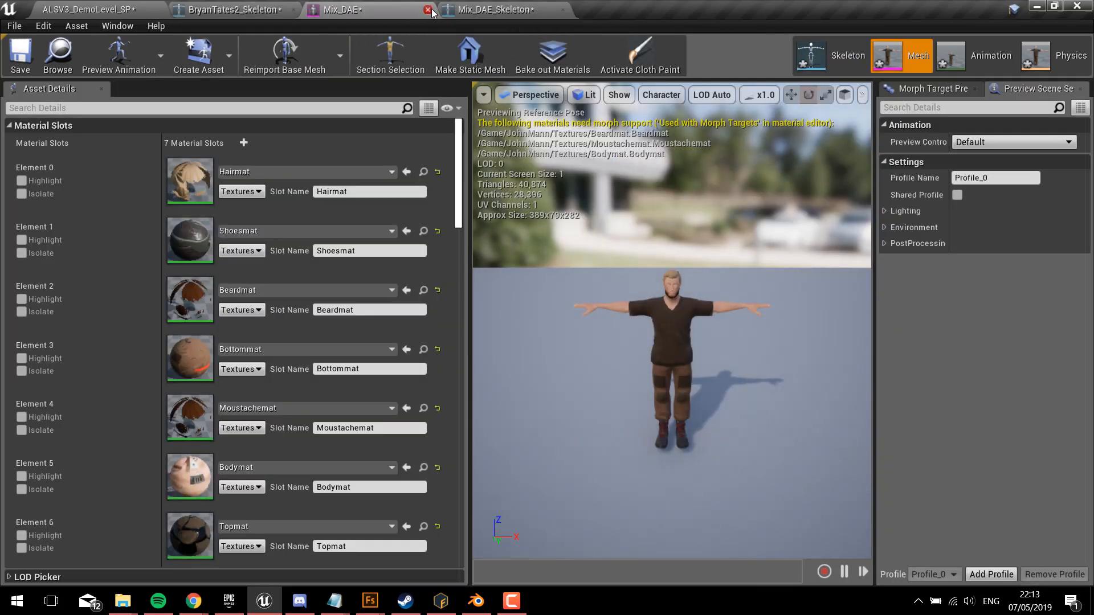
pyautogui.click(294, 10)
pyautogui.click(220, 17)
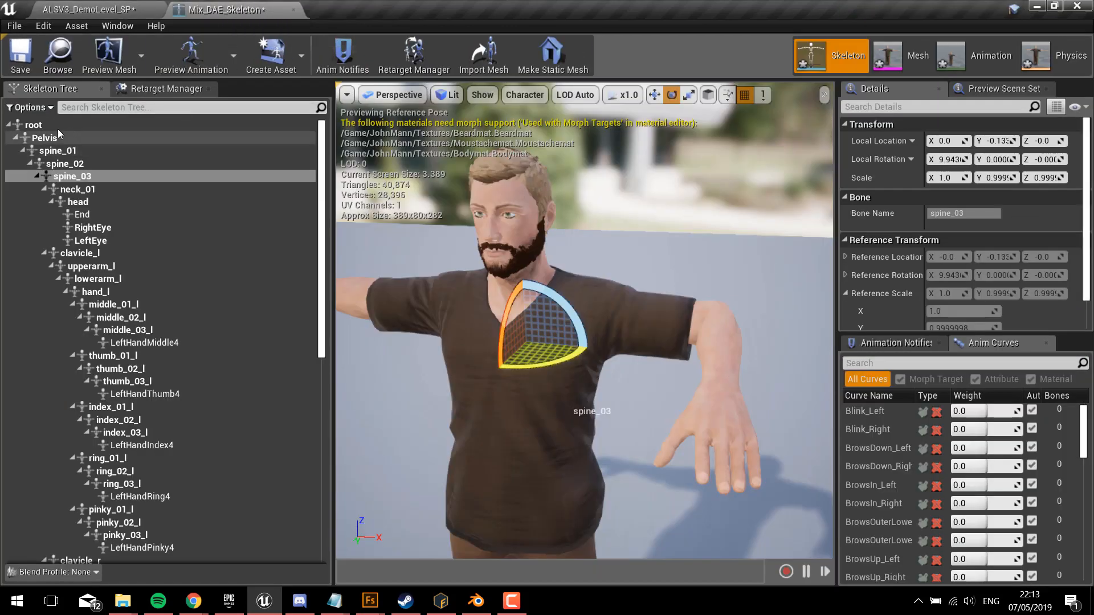
# Step: Show the retargeting options and recursively set translation retargeting to Skeleton from the root bone
pyautogui.click(27, 108)
pyautogui.click(34, 130)
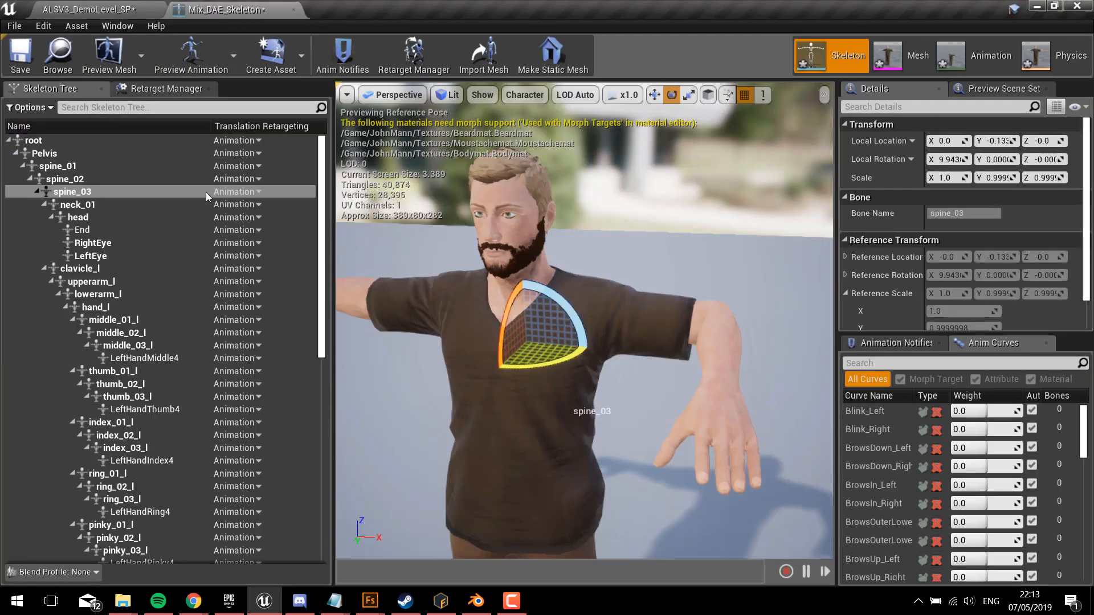
pyautogui.rightClick(248, 142)
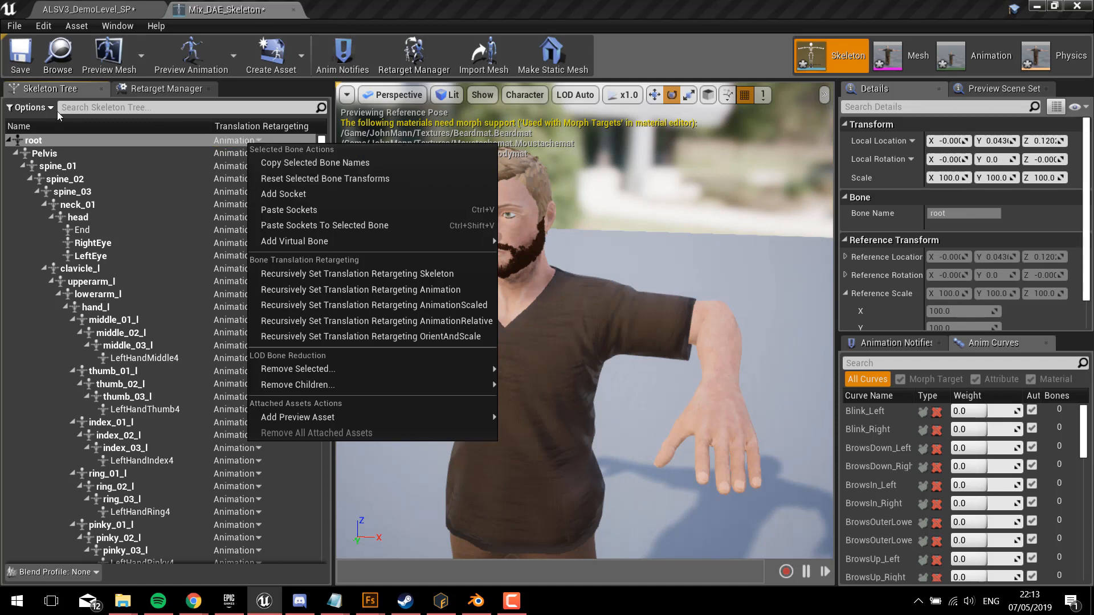
pyautogui.click(30, 108)
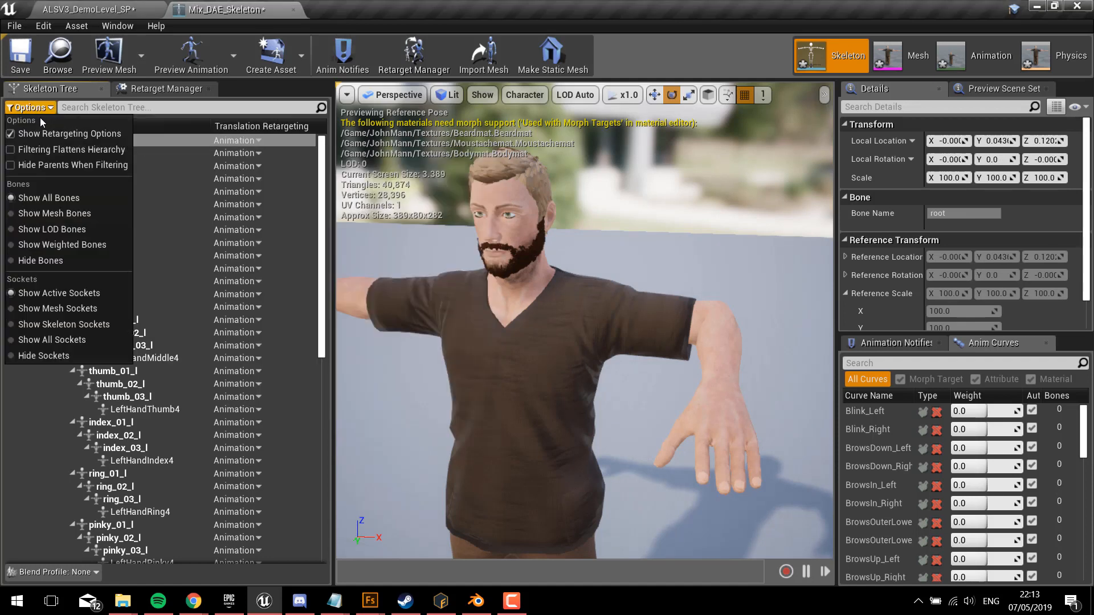
pyautogui.click(249, 140)
pyautogui.rightClick(249, 141)
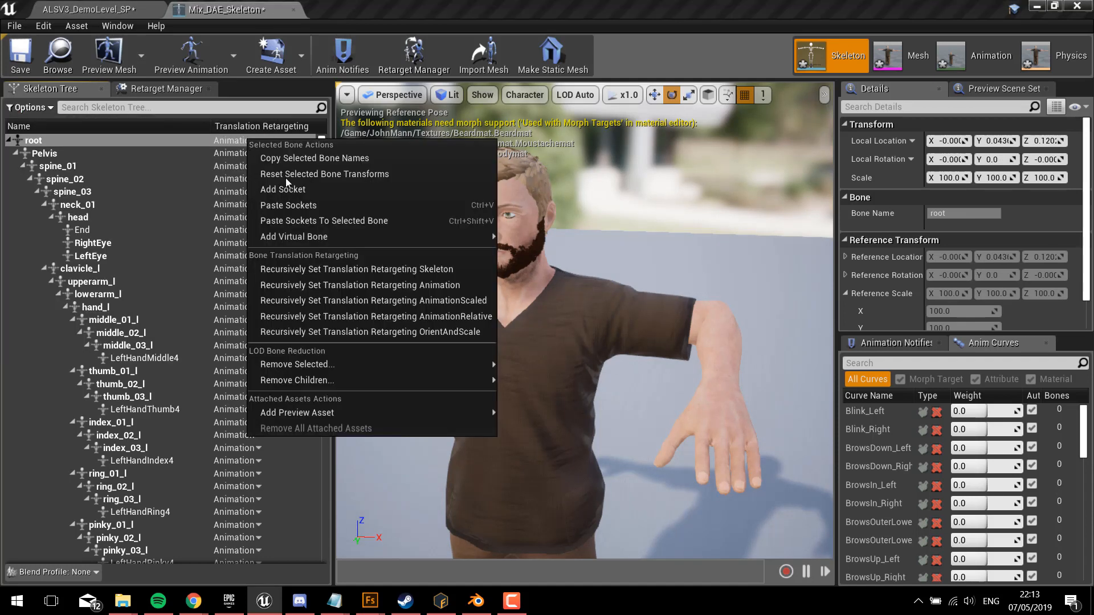
pyautogui.click(303, 262)
# Step: Set the translation retargeting mode of the root and Pelvis bones to Animation Scaled
pyautogui.click(249, 141)
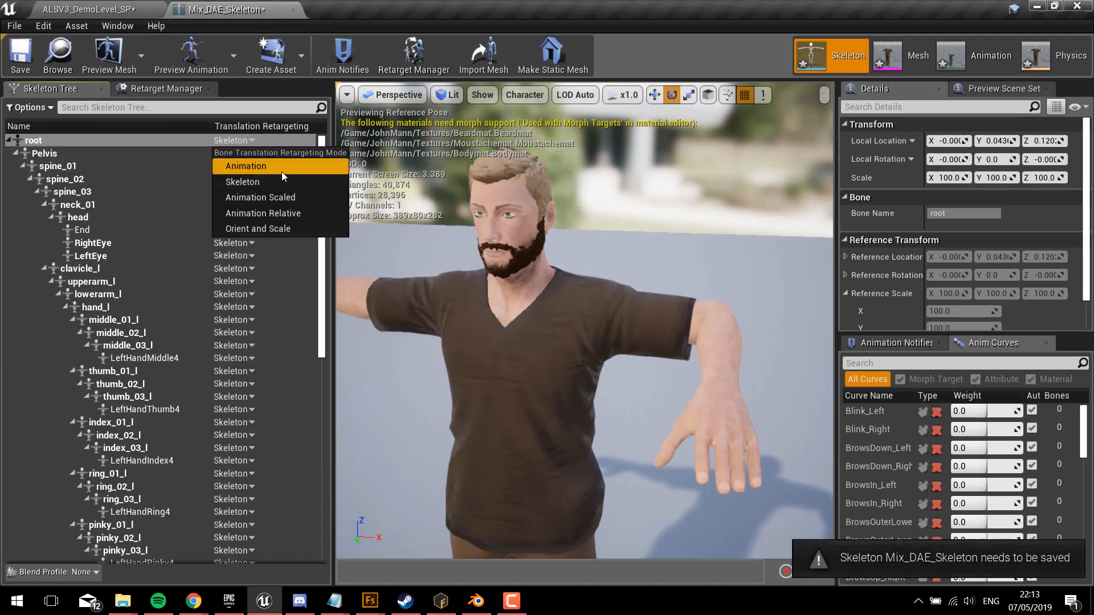
pyautogui.click(276, 198)
pyautogui.click(248, 154)
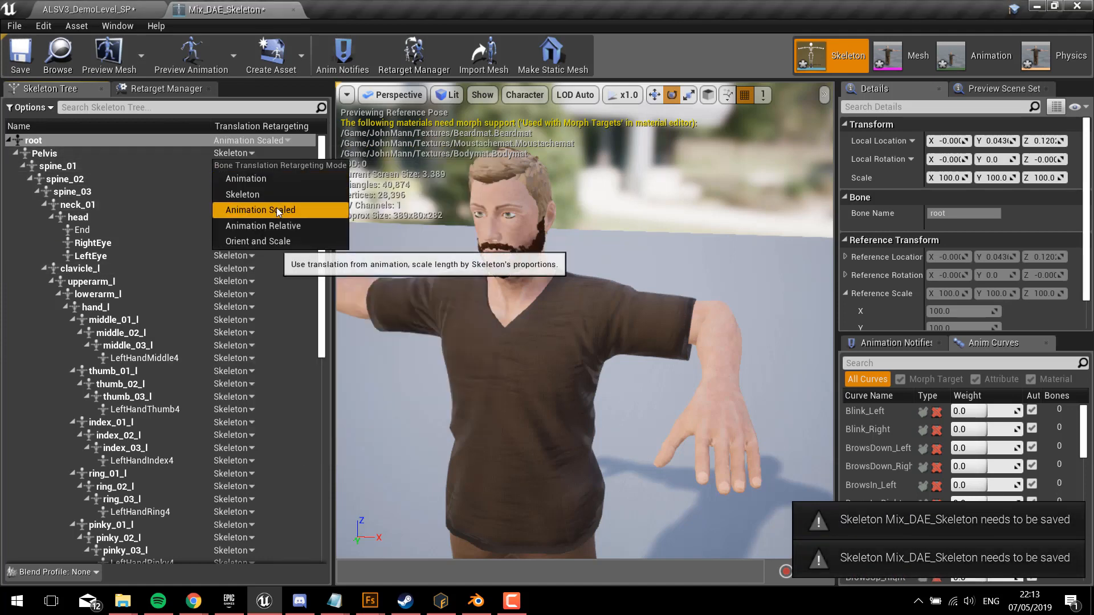
pyautogui.click(275, 207)
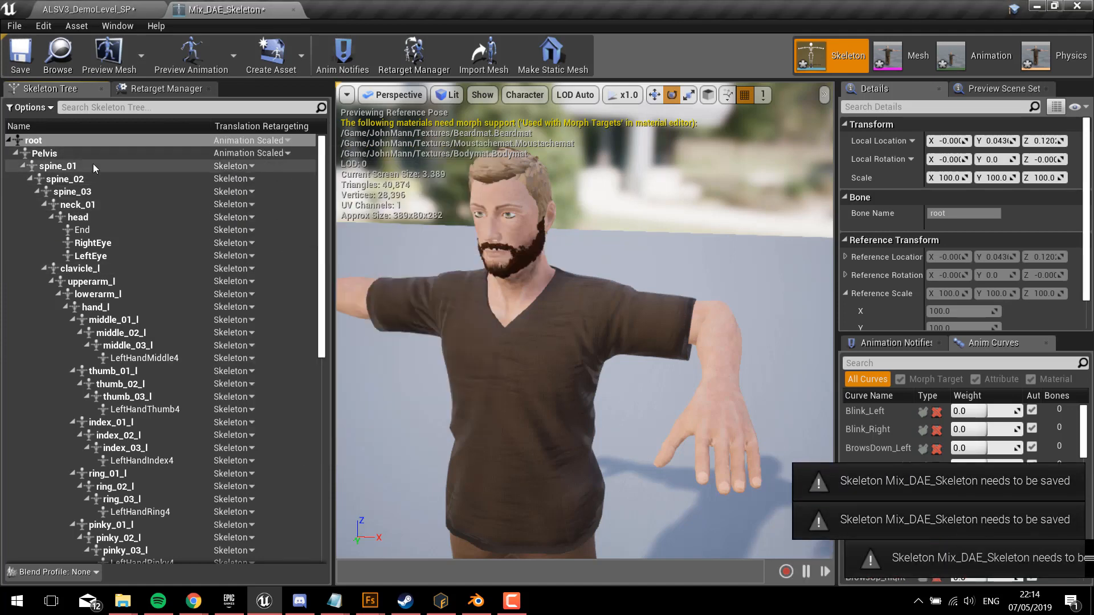
# Step: Open the retarget settings of Mix_DAE_Skeleton and reset its retarget base pose
pyautogui.click(141, 90)
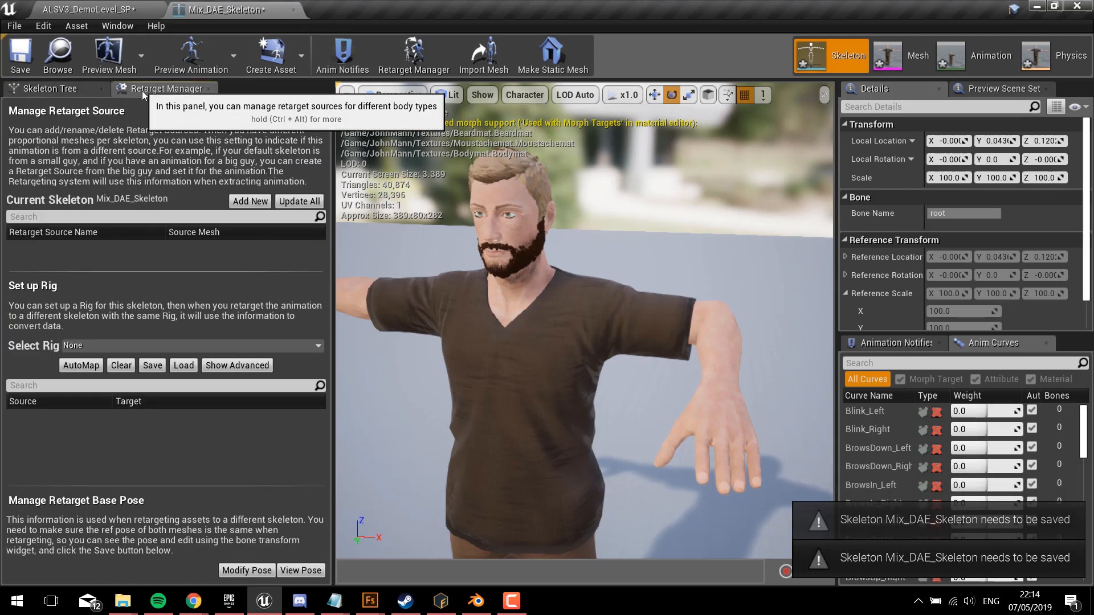
pyautogui.moveTo(557, 357); pyautogui.dragTo(569, 355, button='right')
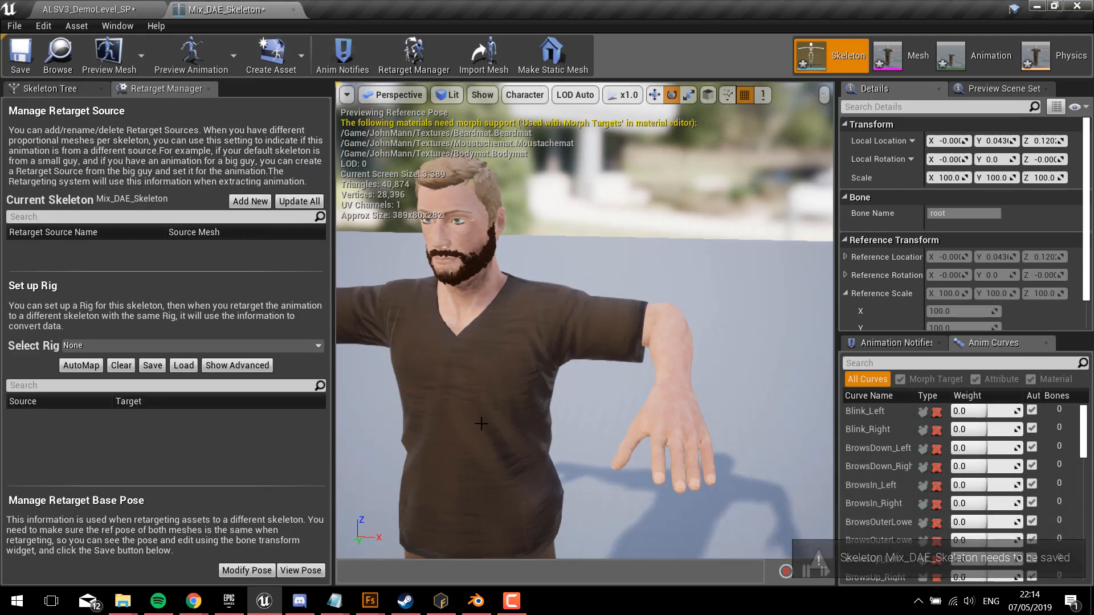
pyautogui.click(253, 572)
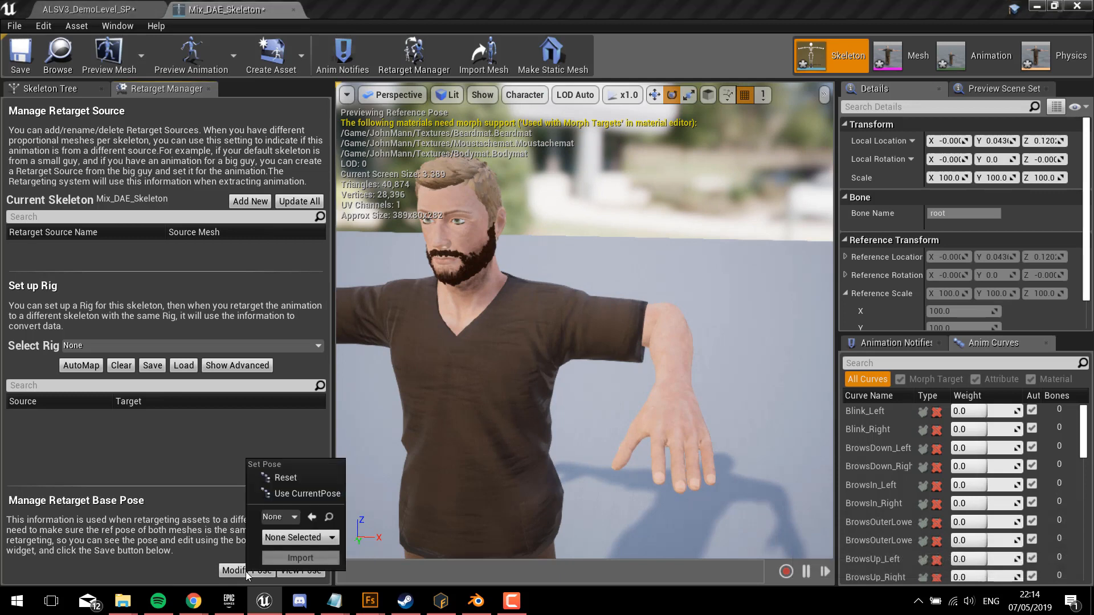
pyautogui.click(281, 476)
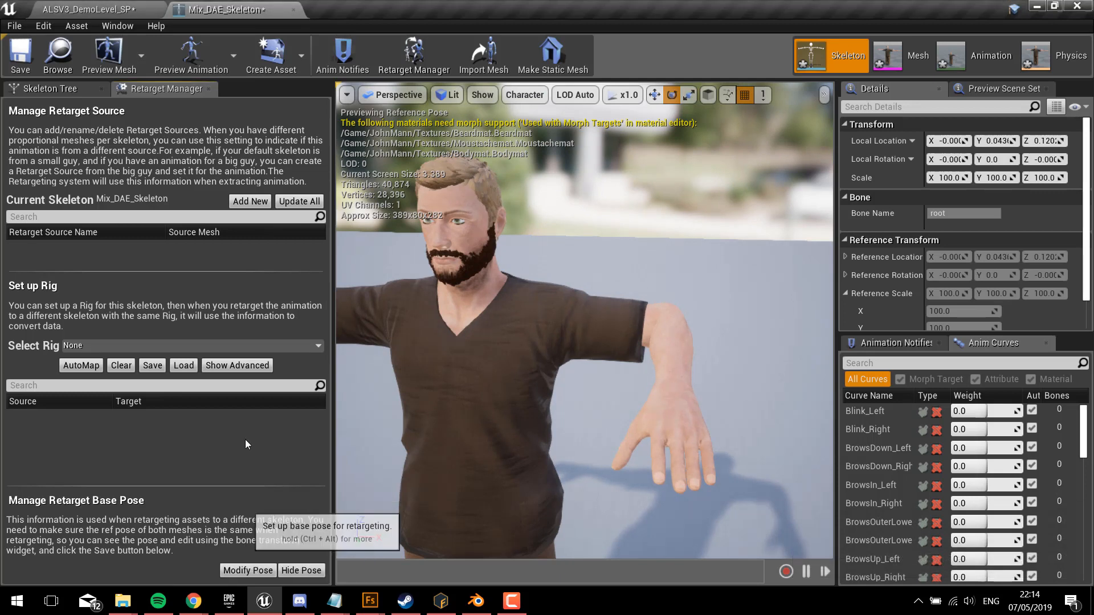
# Step: Return to the bone hierarchy of Mix_DAE_Skeleton and preview the Mix_DAE_Anim animation on the character
pyautogui.click(55, 90)
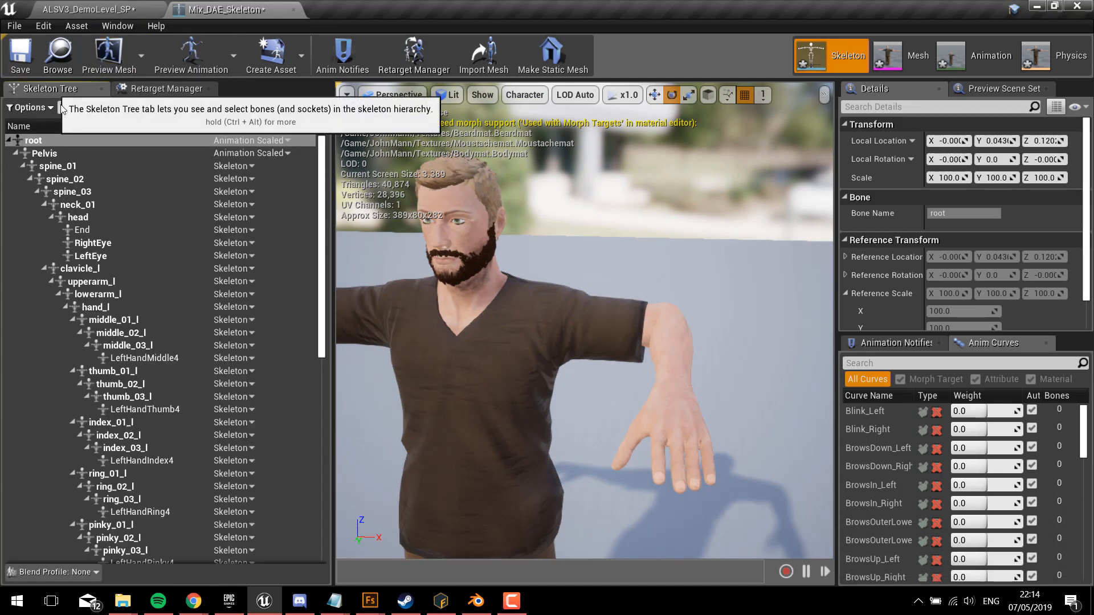
pyautogui.click(665, 322)
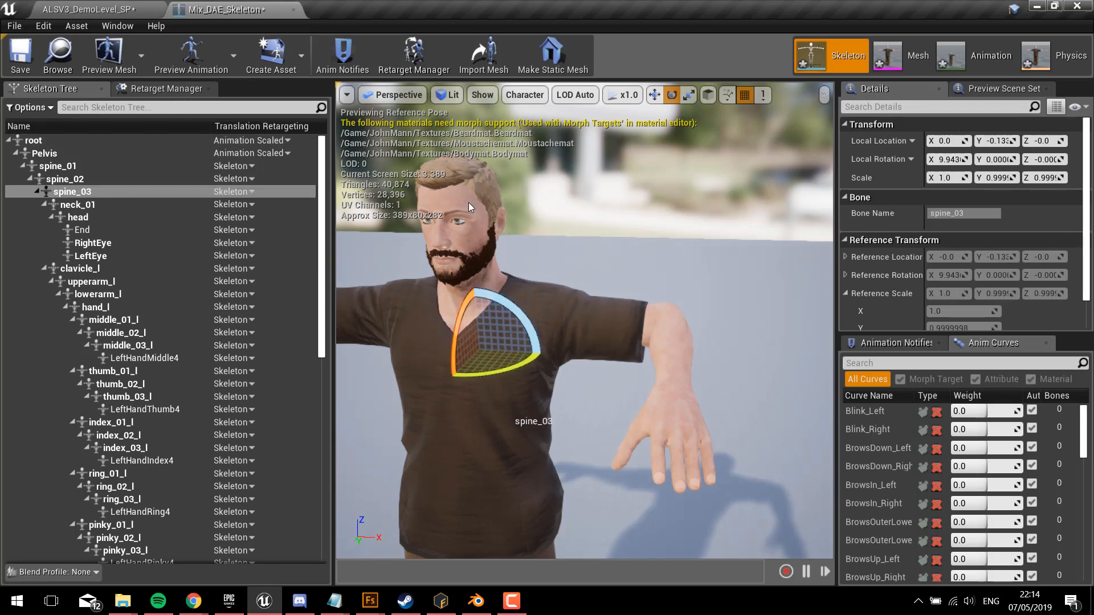
pyautogui.click(191, 55)
pyautogui.click(205, 111)
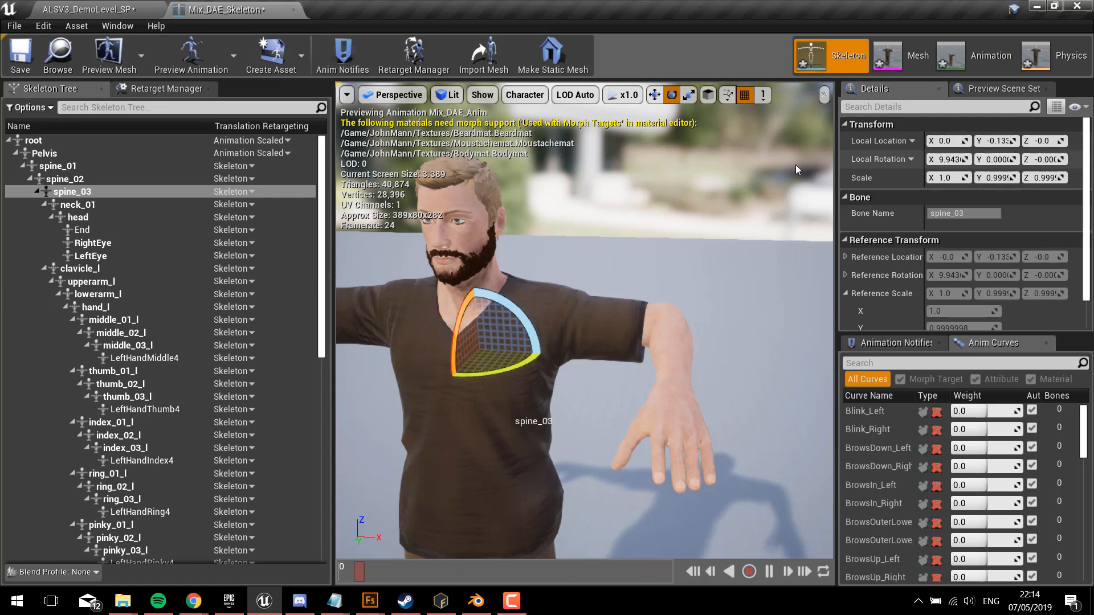
# Step: Reset the local rotation of the lowerarm_l bone to straighten the character's bent forearm
pyautogui.click(130, 284)
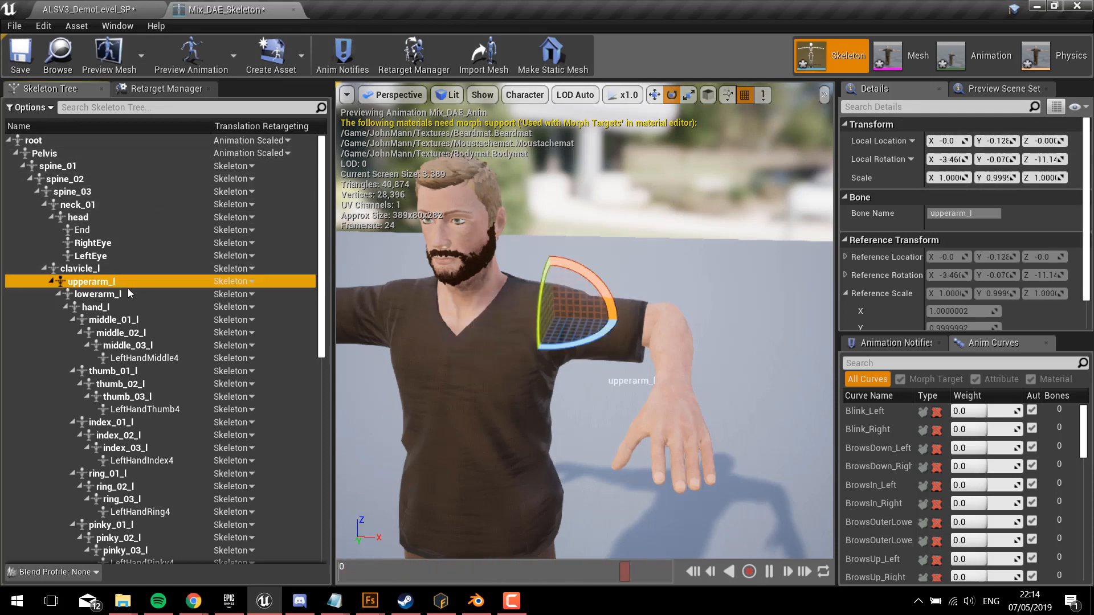
pyautogui.click(123, 295)
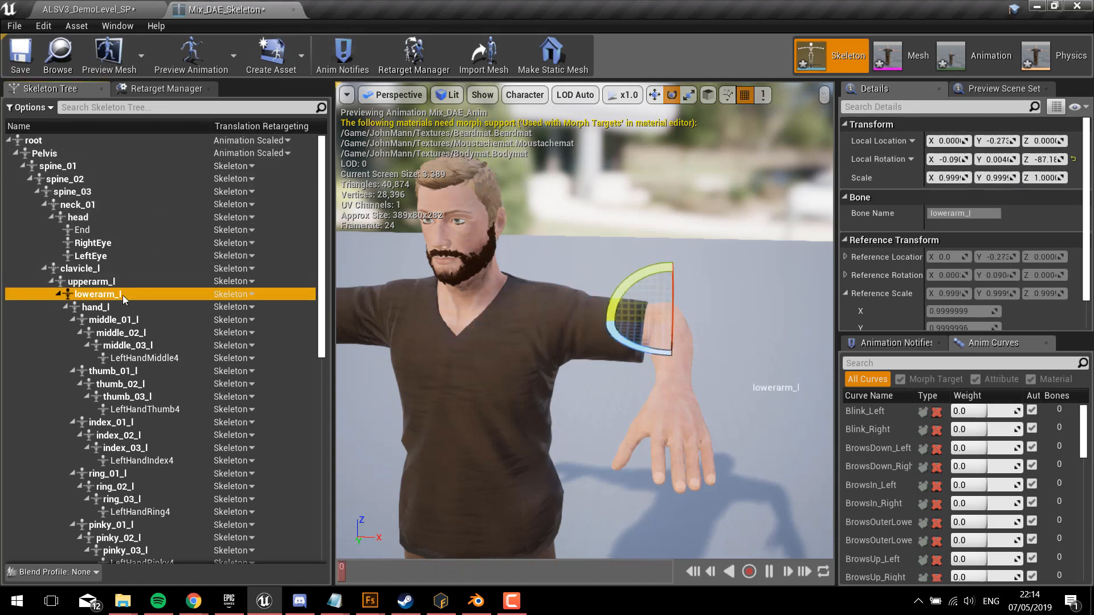
pyautogui.click(1074, 161)
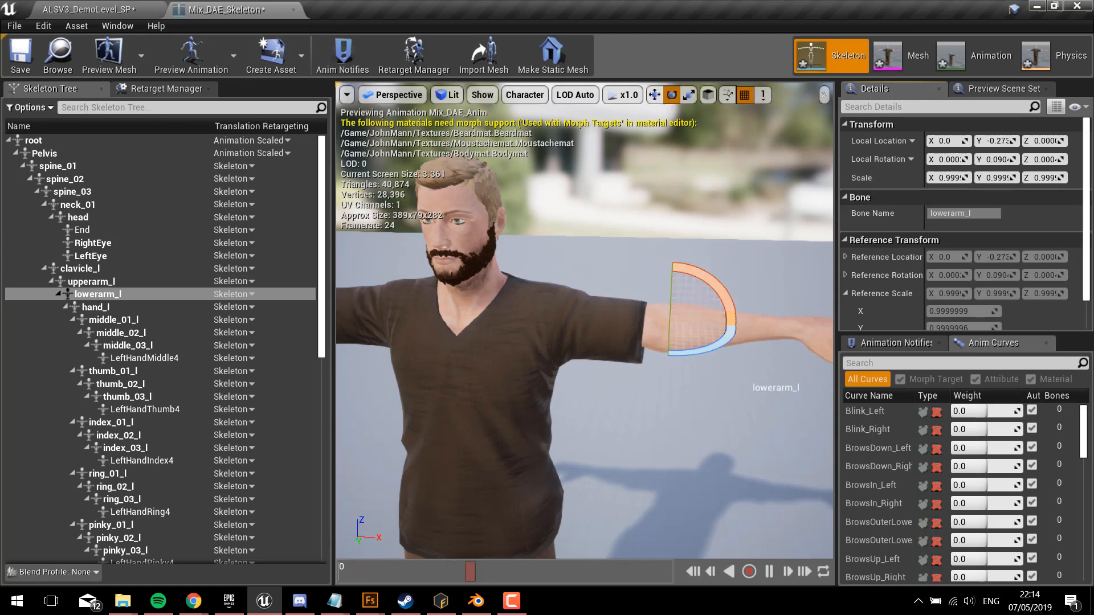
pyautogui.moveTo(584, 320)
pyautogui.mouseDown(button='right')
pyautogui.moveTo(633, 325)
pyautogui.moveTo(586, 323)
pyautogui.moveTo(584, 342)
pyautogui.moveTo(558, 324)
pyautogui.moveTo(582, 320)
pyautogui.mouseUp(button='right')
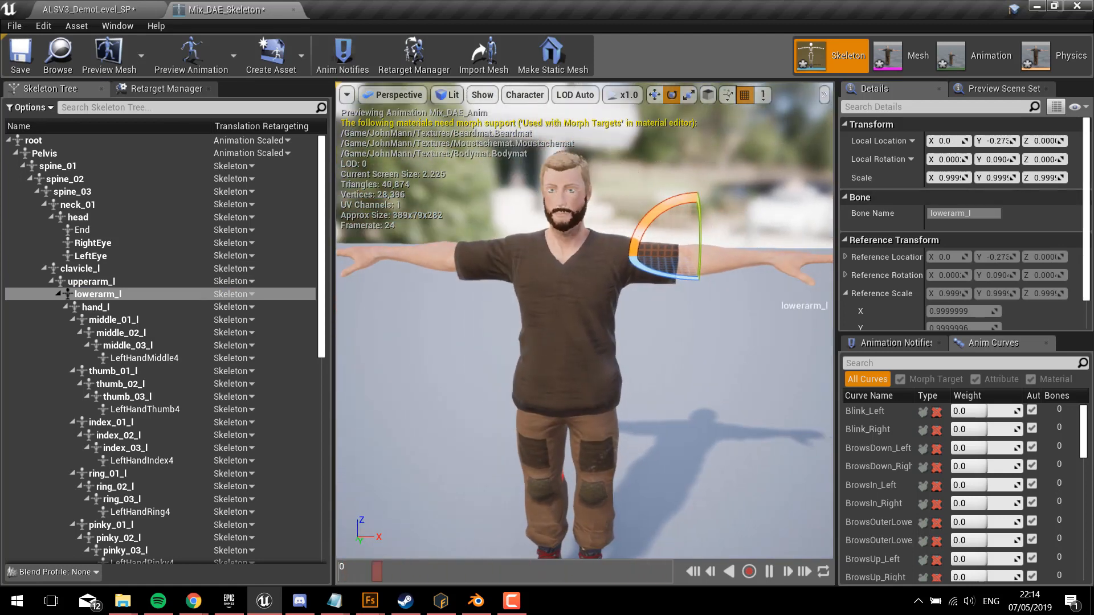
# Step: Look at the Mix_DAE_Anim animation in its own editor and return to the retarget settings of Mix_DAE_Skeleton
pyautogui.click(140, 91)
pyautogui.click(191, 55)
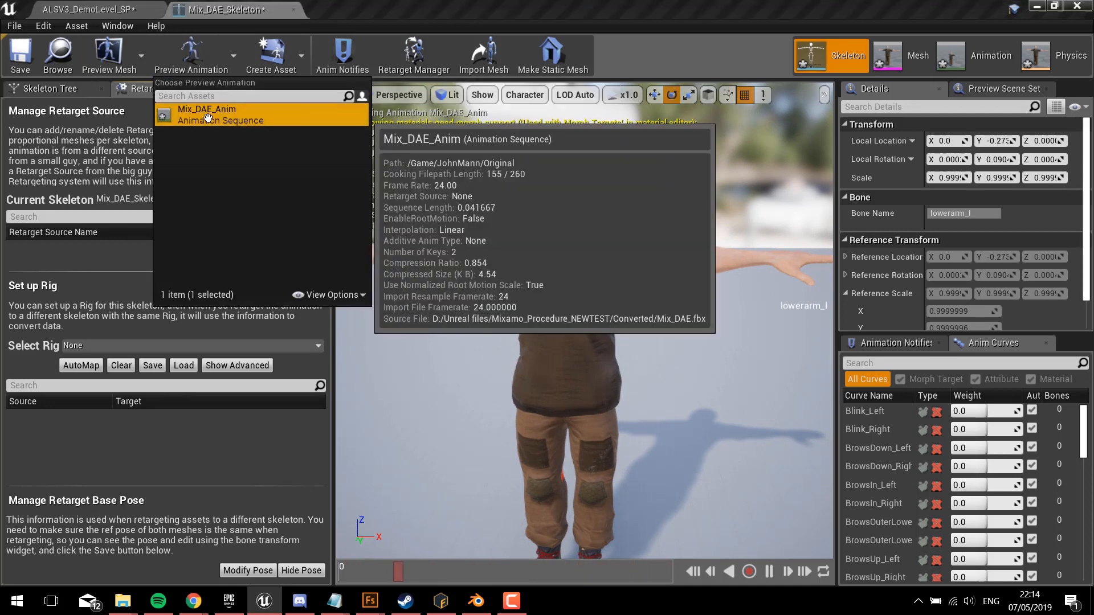
pyautogui.click(199, 57)
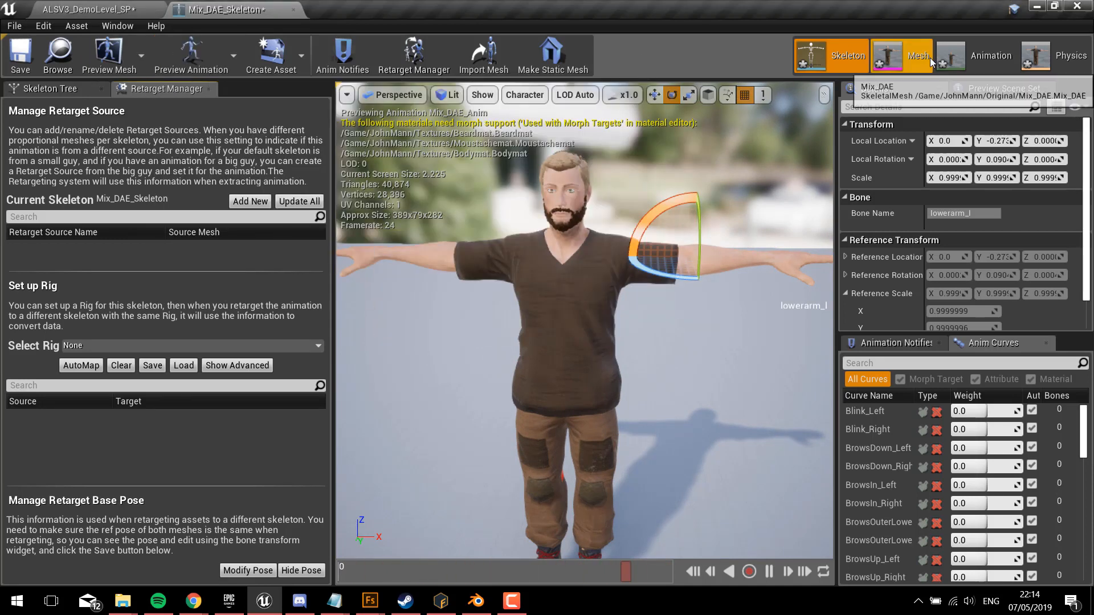
pyautogui.click(979, 57)
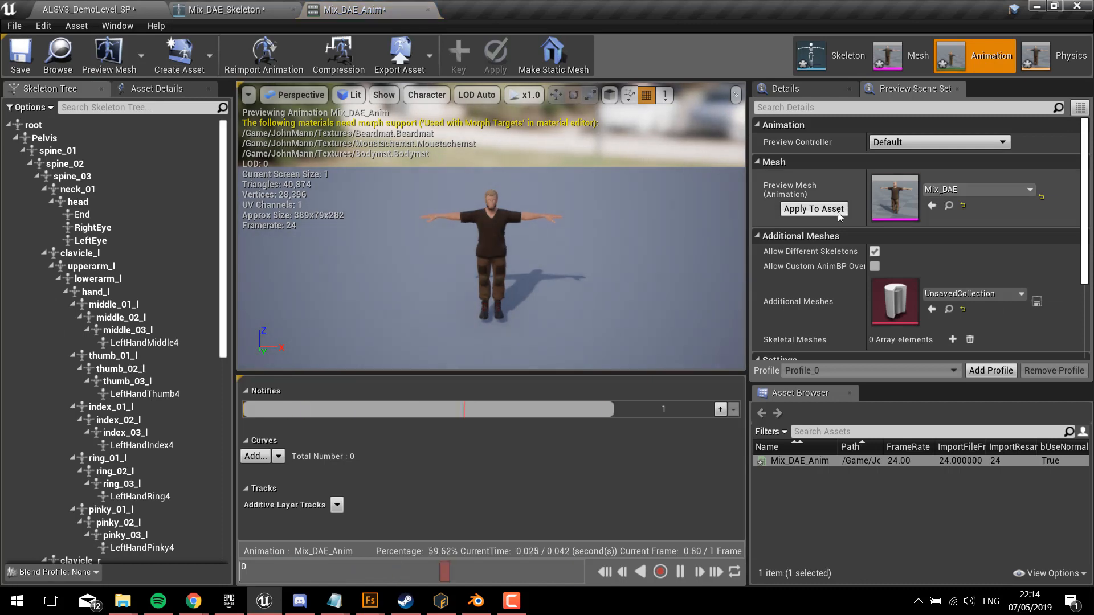
pyautogui.click(821, 59)
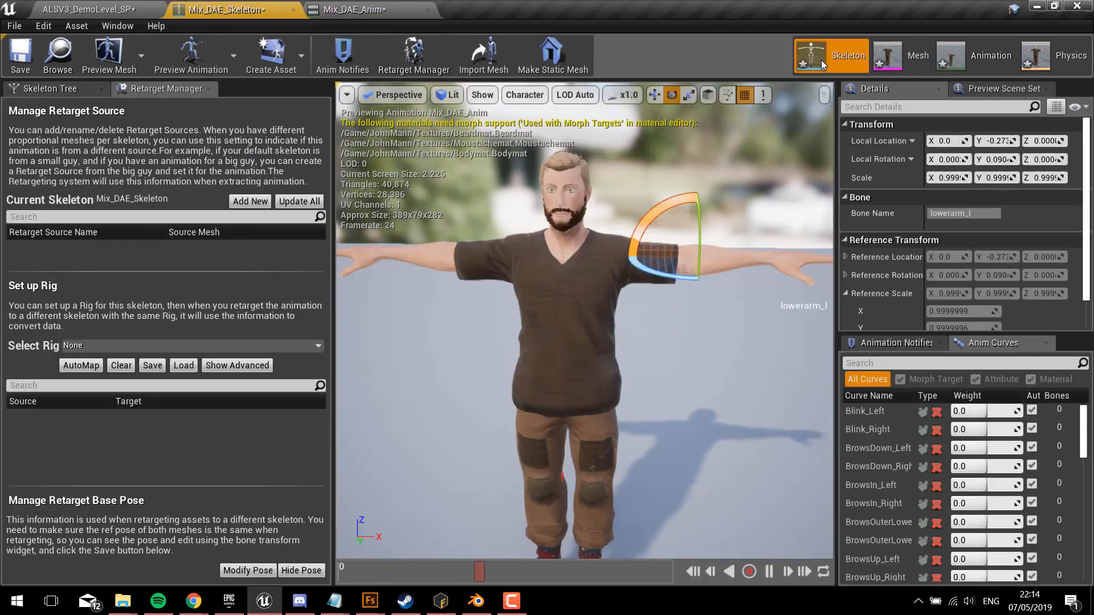
# Step: Assign the Humanoid rig to Mix_DAE_Skeleton and check its base and advanced bone mappings
pyautogui.click(122, 345)
pyautogui.click(111, 80)
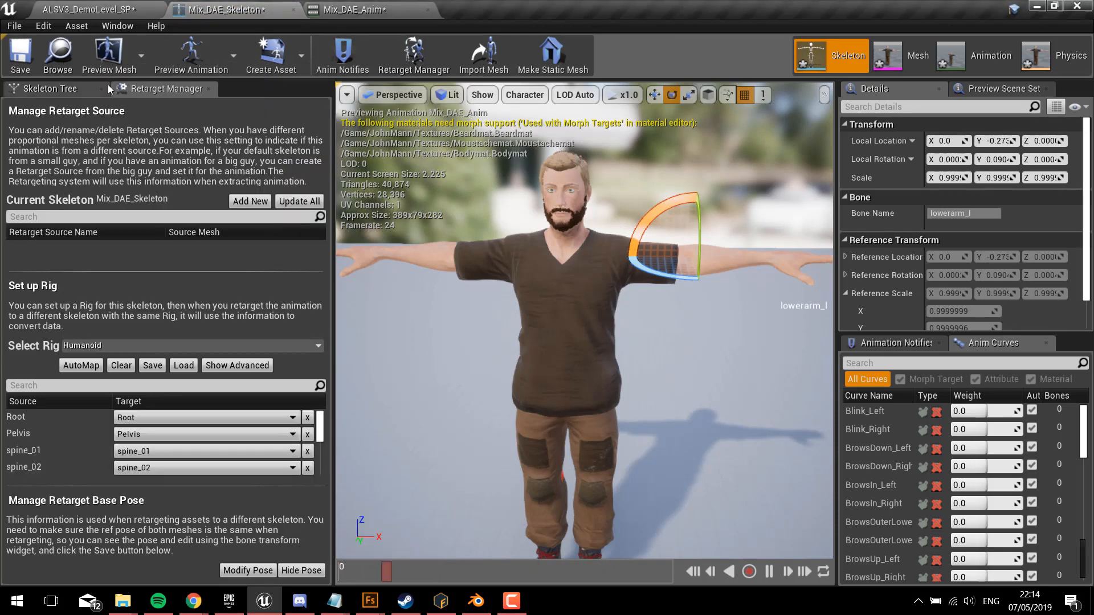
pyautogui.scroll(-10, 40, 447)
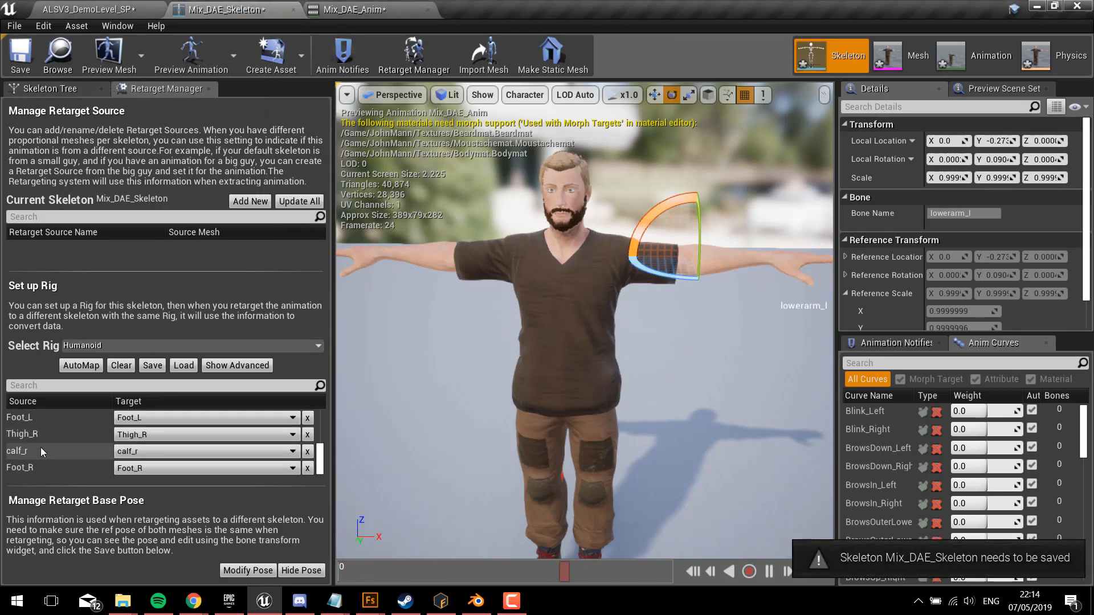
pyautogui.click(237, 365)
pyautogui.scroll(-10, 94, 437)
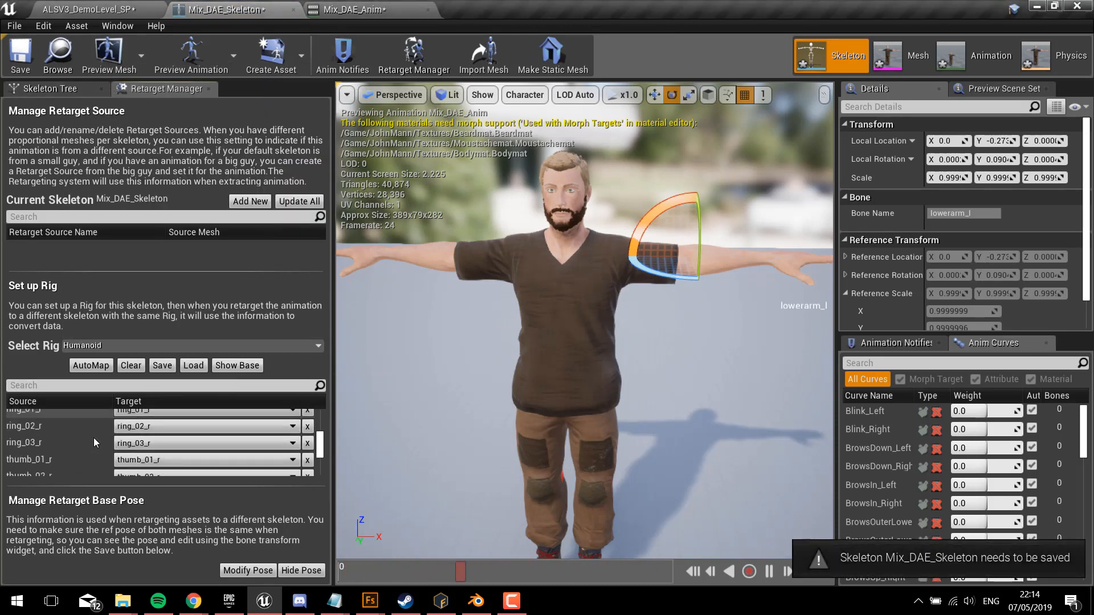
pyautogui.scroll(-8, 94, 438)
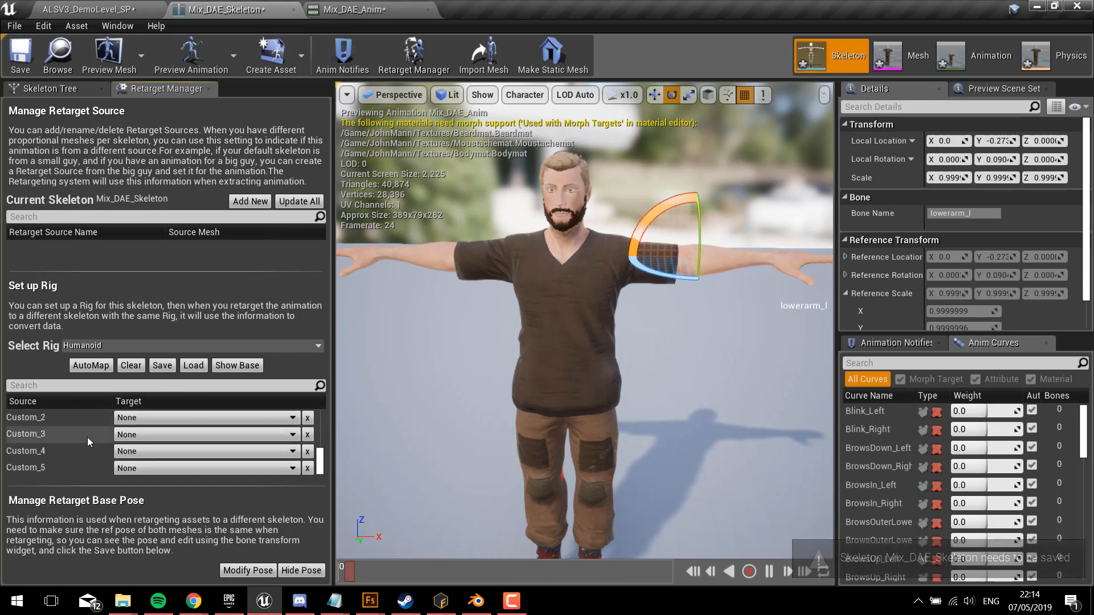
pyautogui.scroll(10, 87, 439)
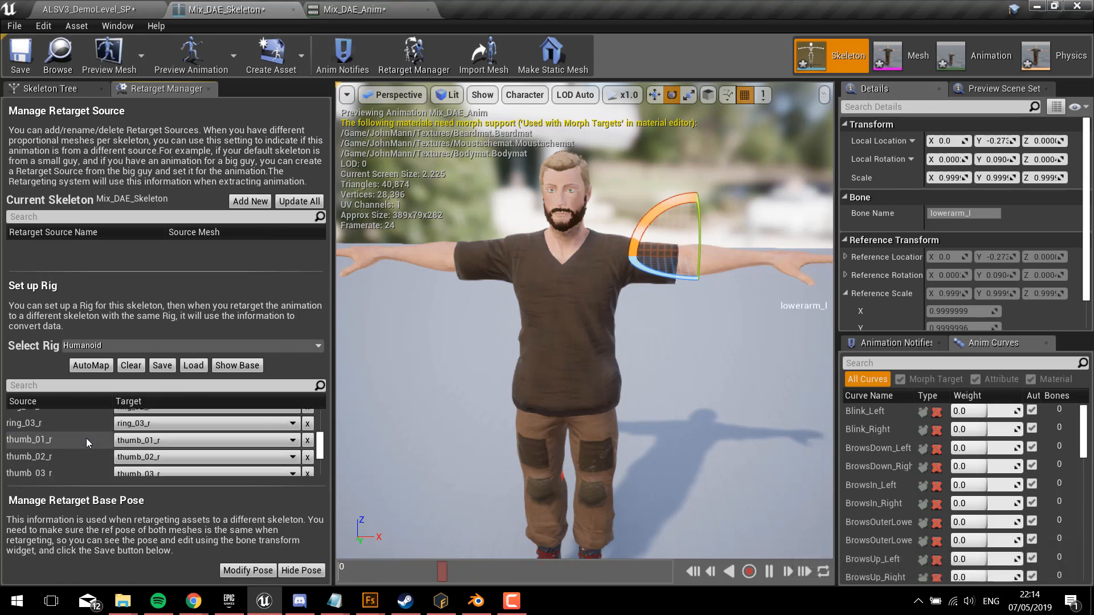
pyautogui.scroll(-5, 86, 439)
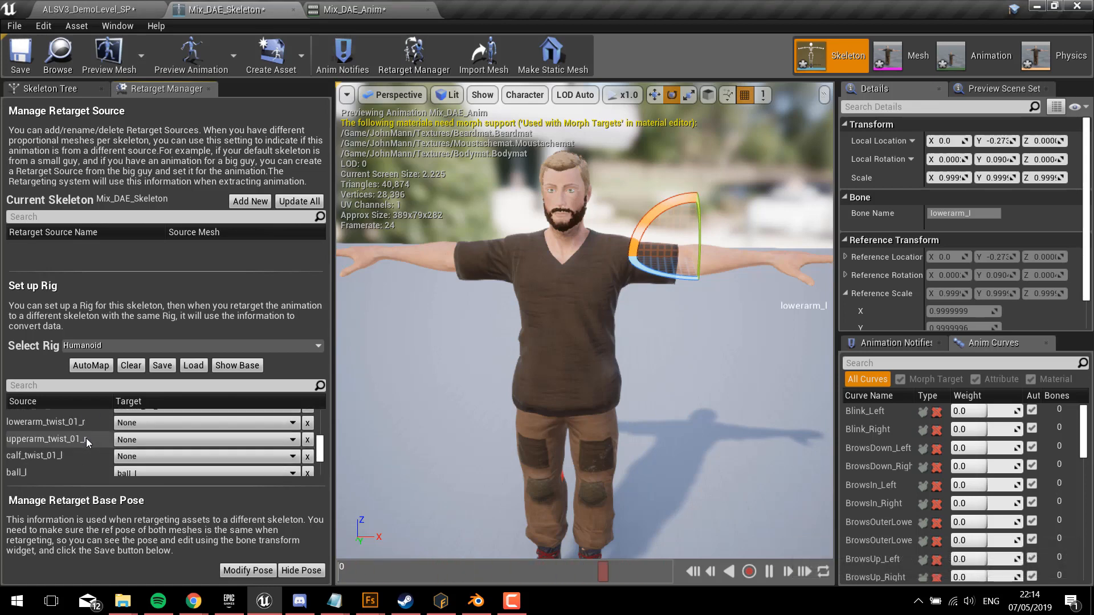
# Step: Set the current pose as the retarget base pose and apply the Mix_DAE preview mesh to the skeleton asset
pyautogui.click(254, 569)
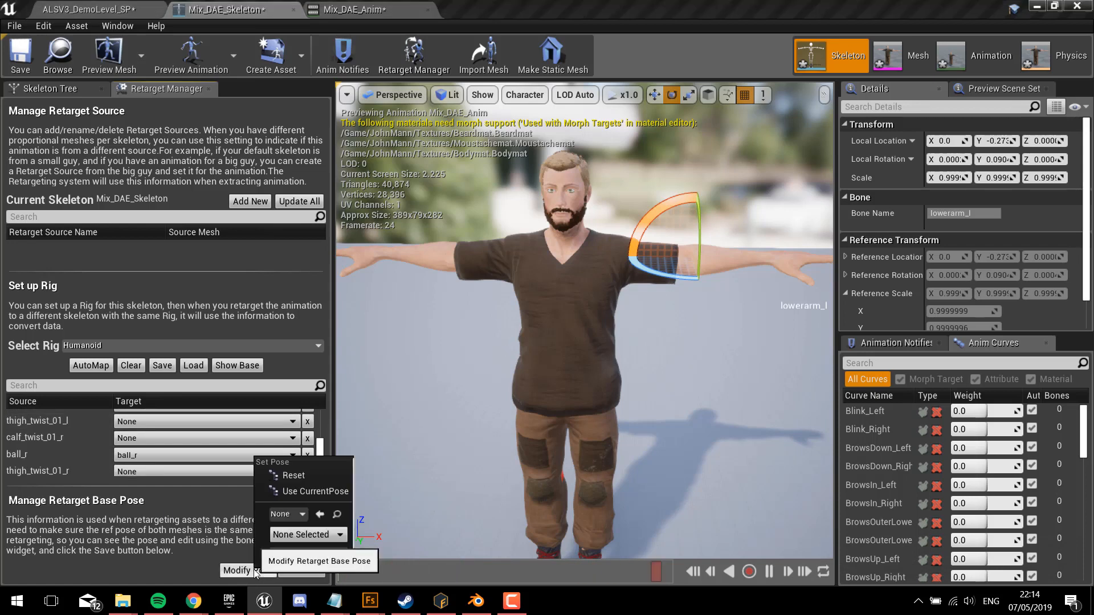
pyautogui.click(299, 492)
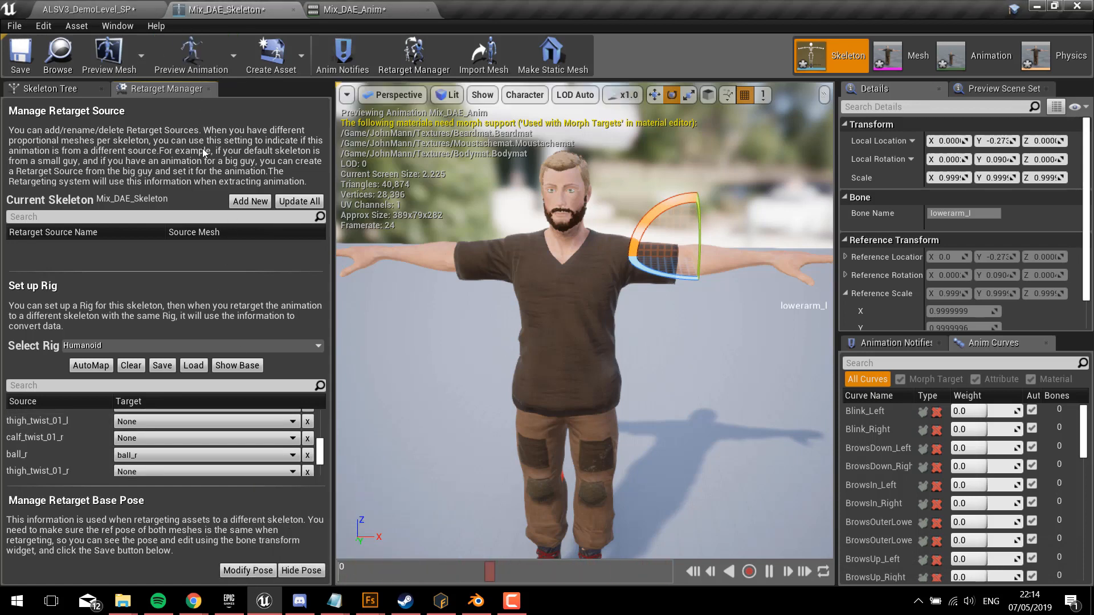
pyautogui.click(1004, 88)
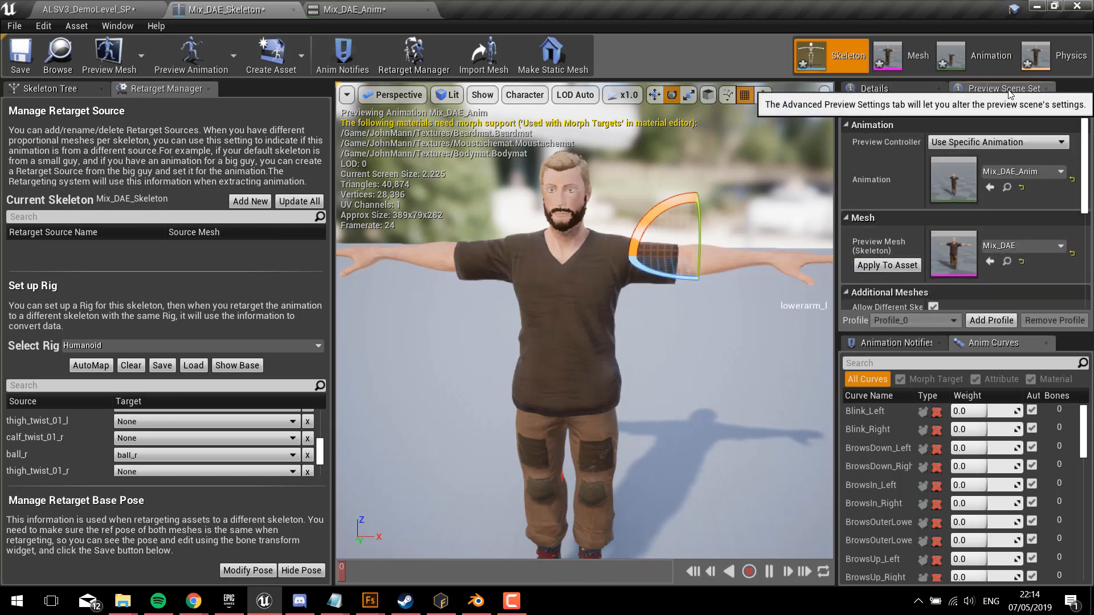
pyautogui.click(891, 268)
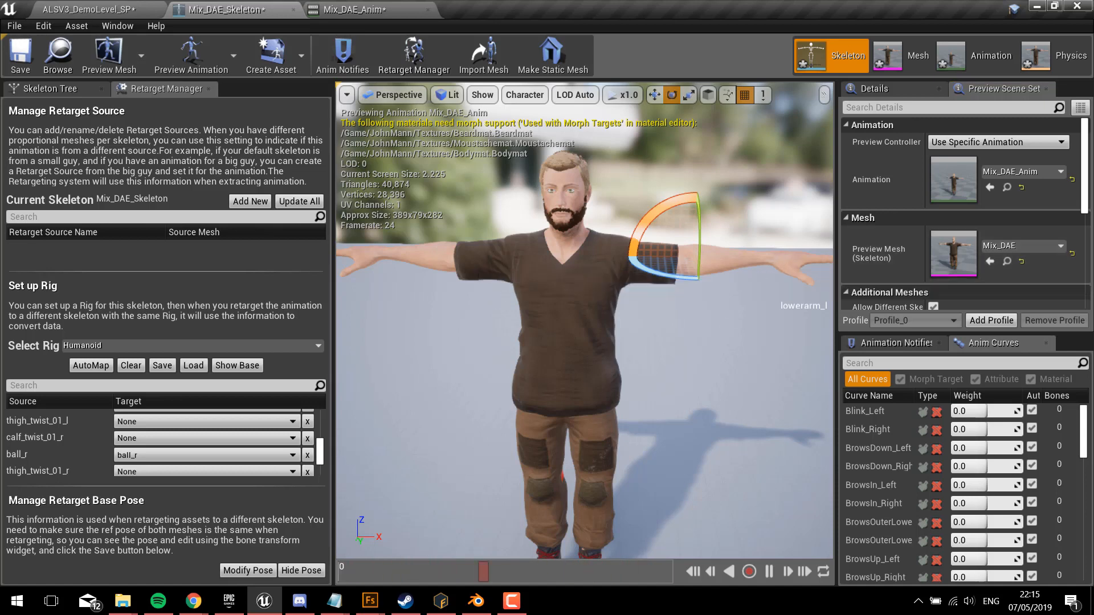
pyautogui.click(570, 279)
pyautogui.moveTo(569, 279); pyautogui.dragTo(573, 314, button='right')
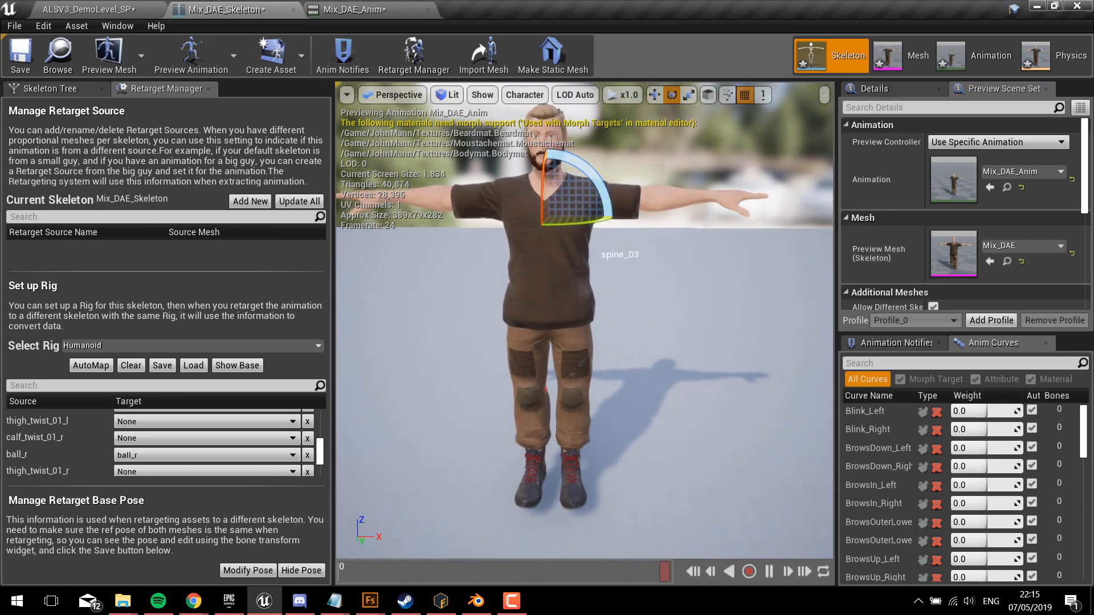
# Step: Locate the skeletal mesh of MannequinCharacter_Player in the project content and open ALS_Mannequin_Skeleton from its folder
pyautogui.click(94, 8)
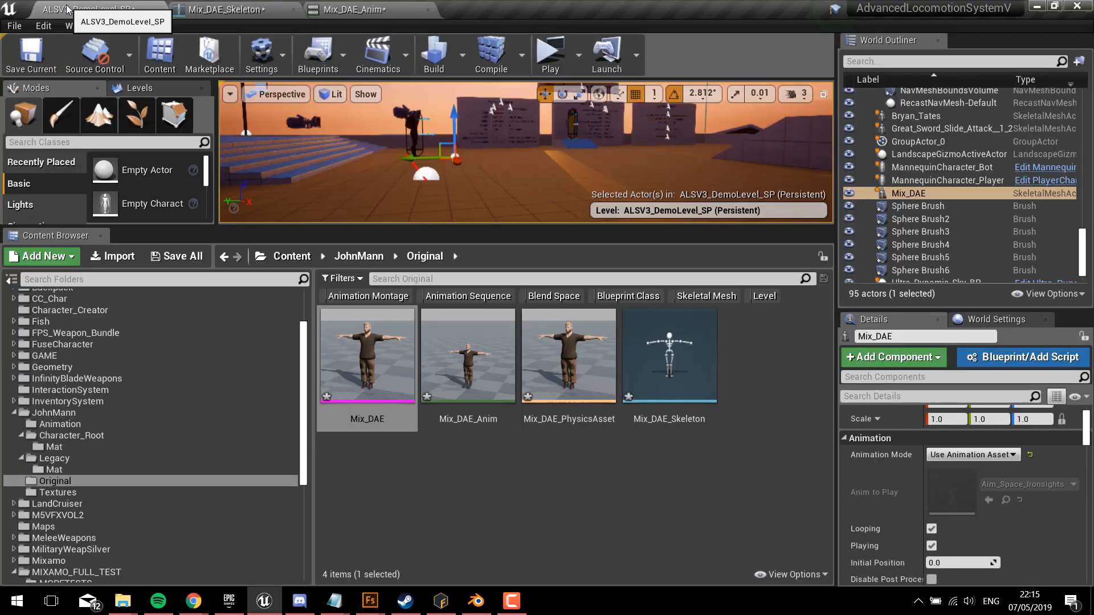
pyautogui.click(414, 132)
pyautogui.scroll(-3, 954, 484)
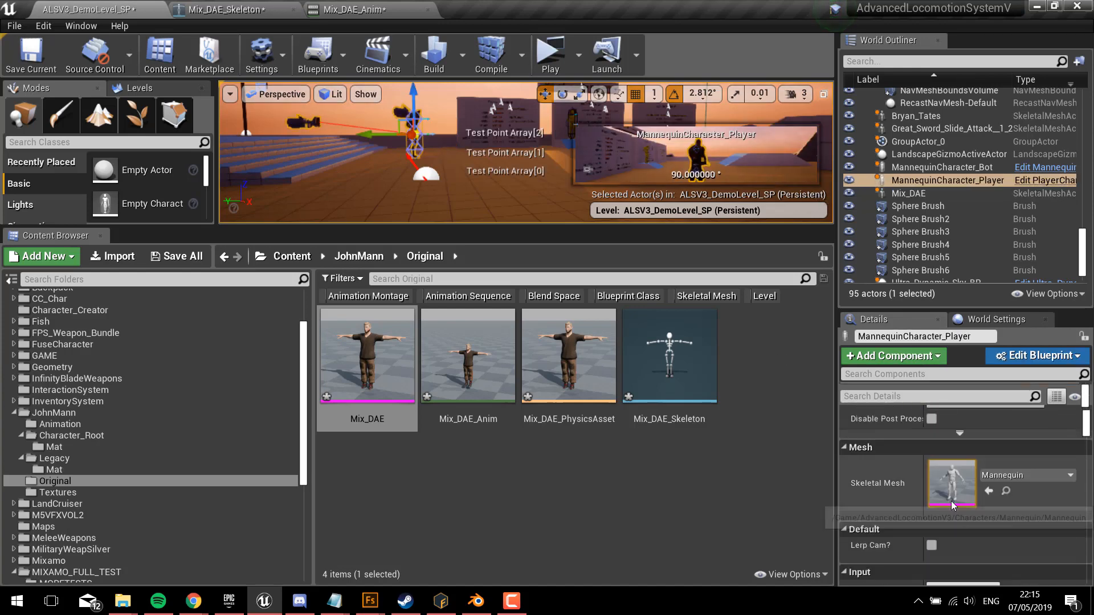
pyautogui.click(1005, 445)
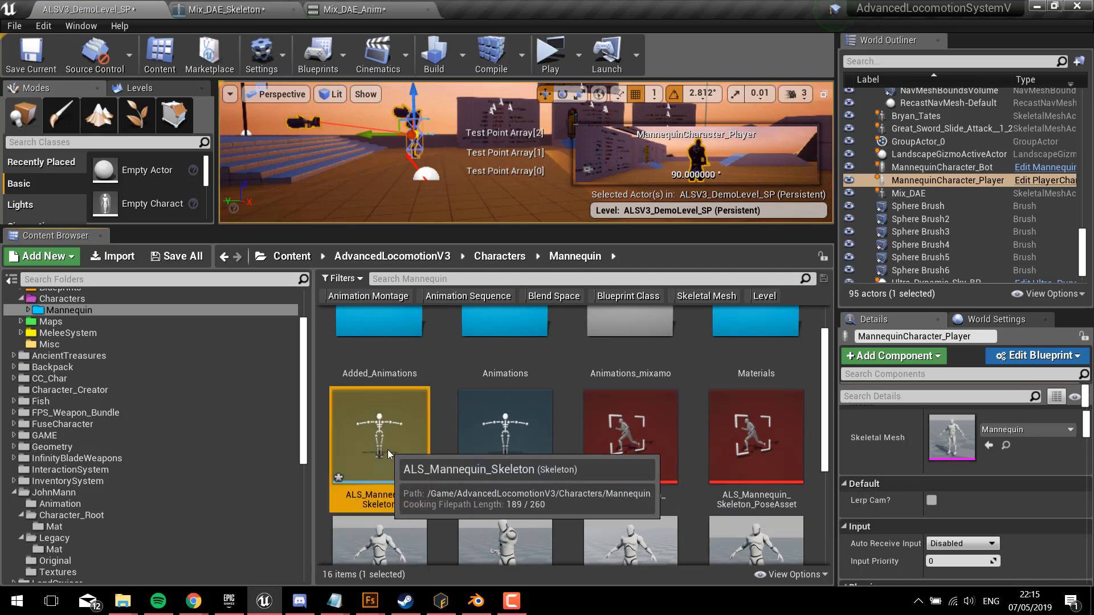
pyautogui.doubleClick(387, 452)
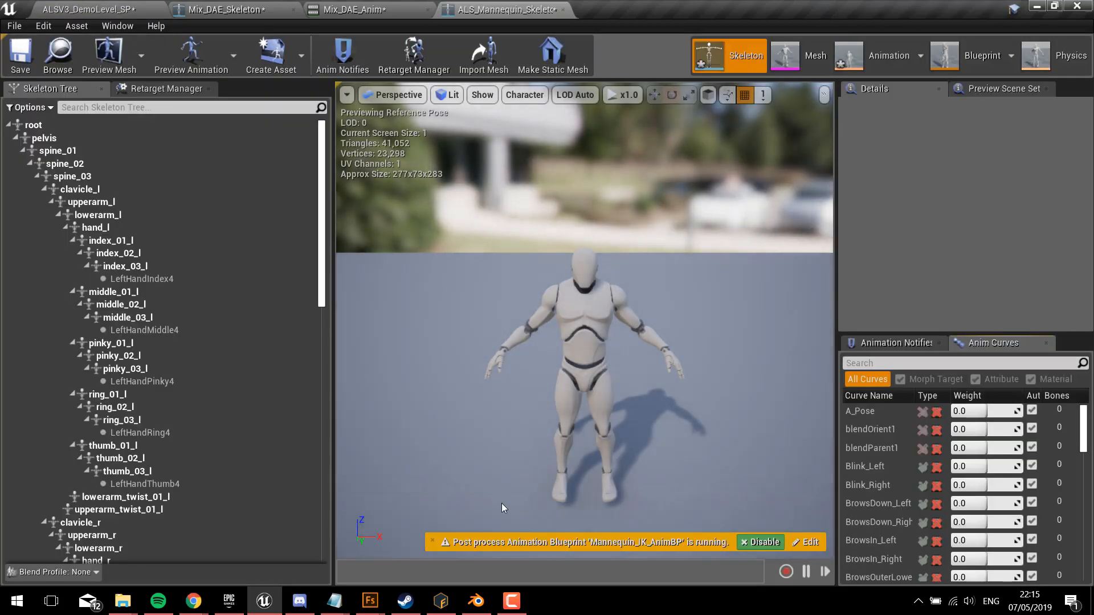
# Step: Show the retargeting options of ALS_Mannequin_Skeleton and check the translation retargeting modes from the root bone down
pyautogui.click(50, 110)
pyautogui.click(57, 126)
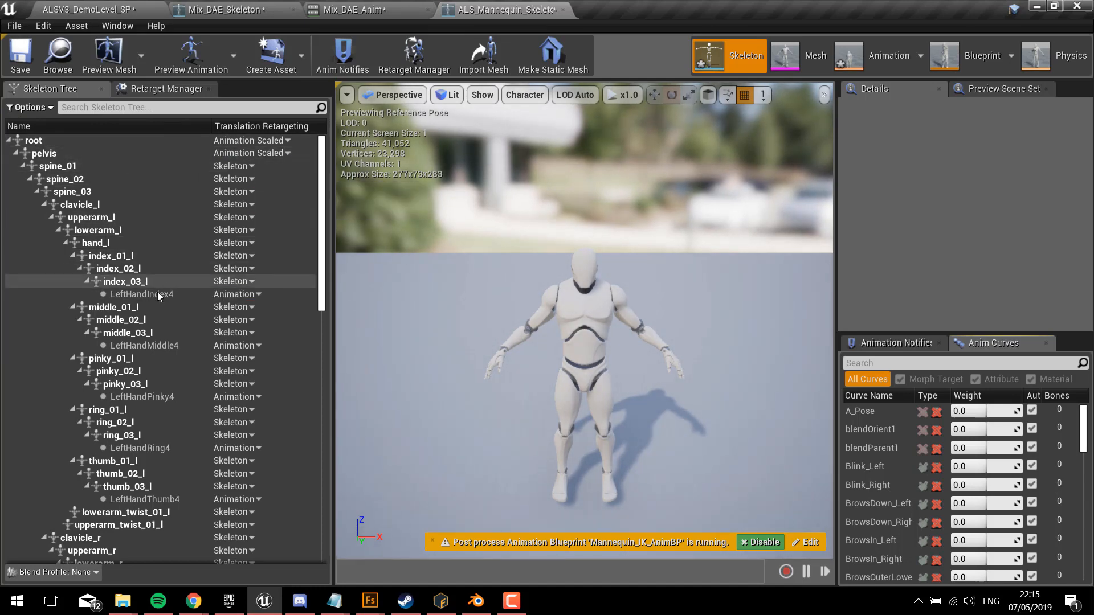
pyautogui.click(103, 141)
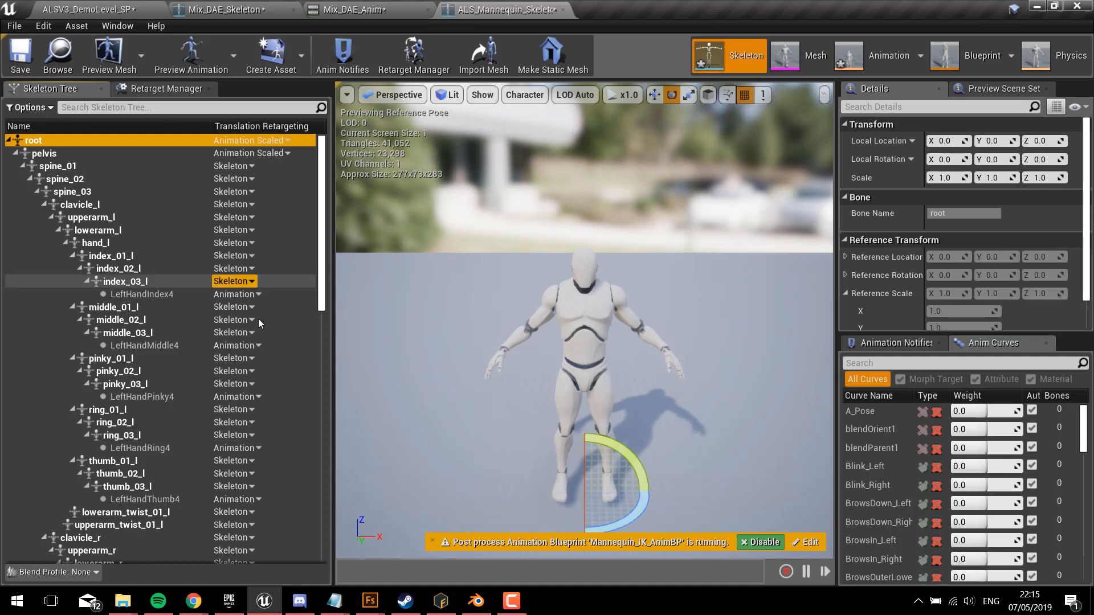
# Step: Open the mannequin's retarget settings and preview the T-Pose animation from the MIXAMO_FULL_TEST folder
pyautogui.click(131, 88)
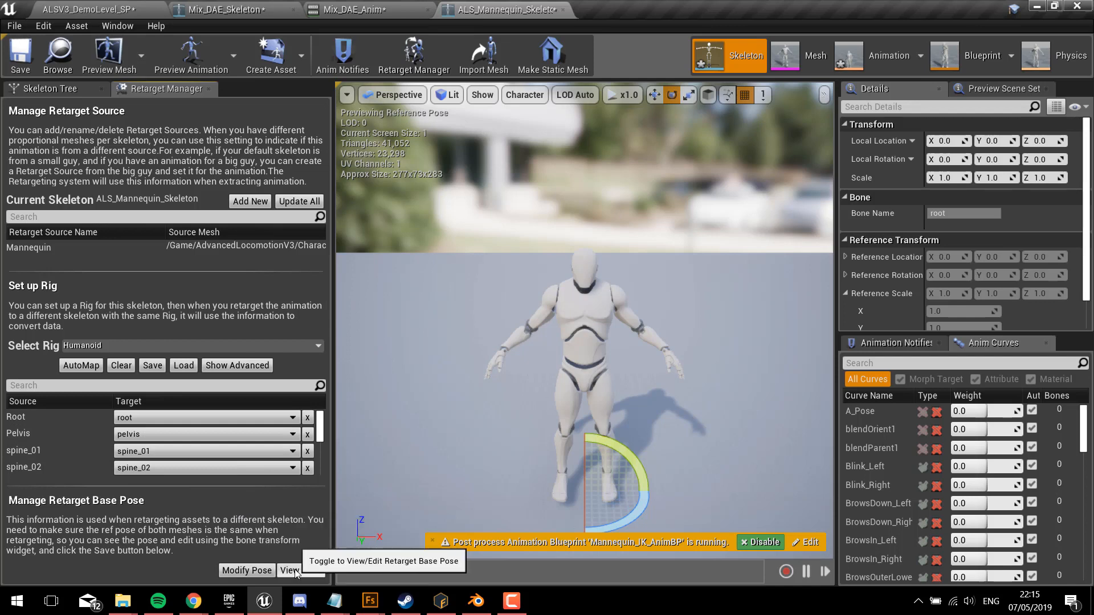
pyautogui.click(199, 41)
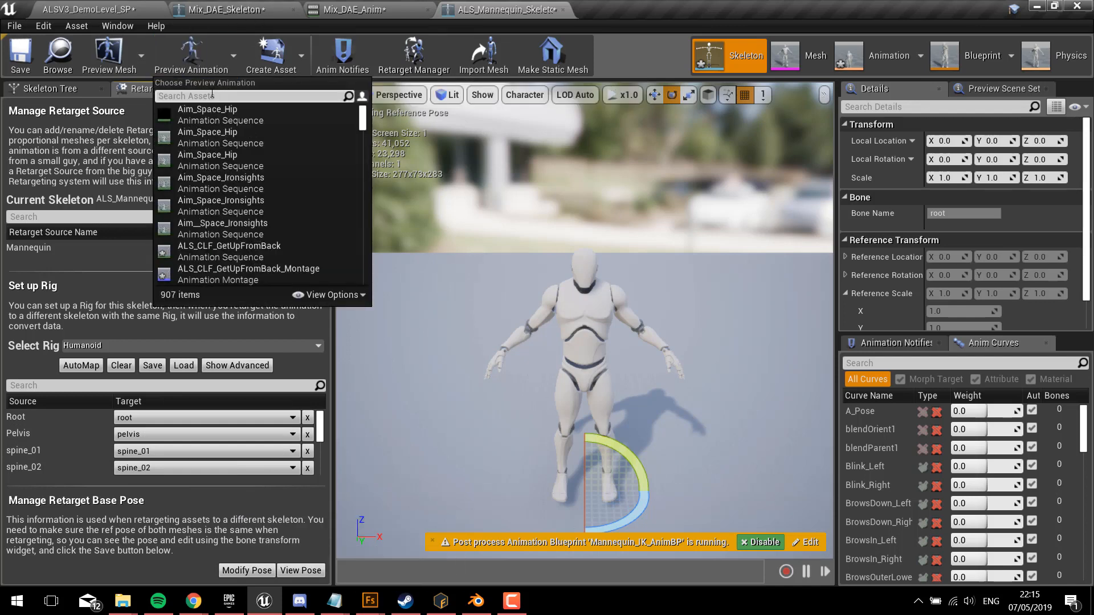
pyautogui.write('t-p')
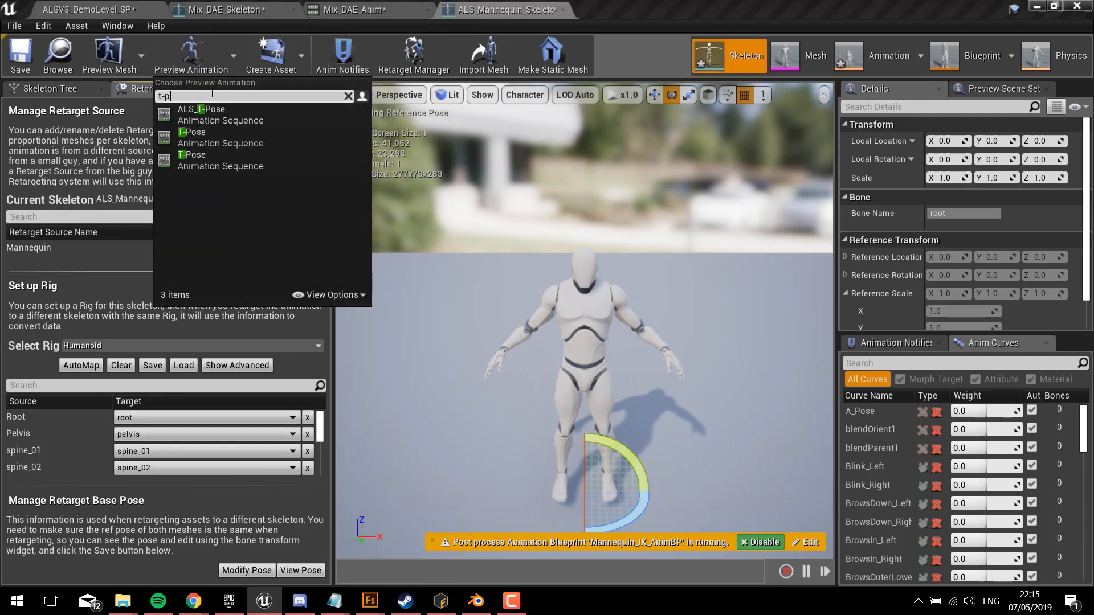
pyautogui.click(207, 134)
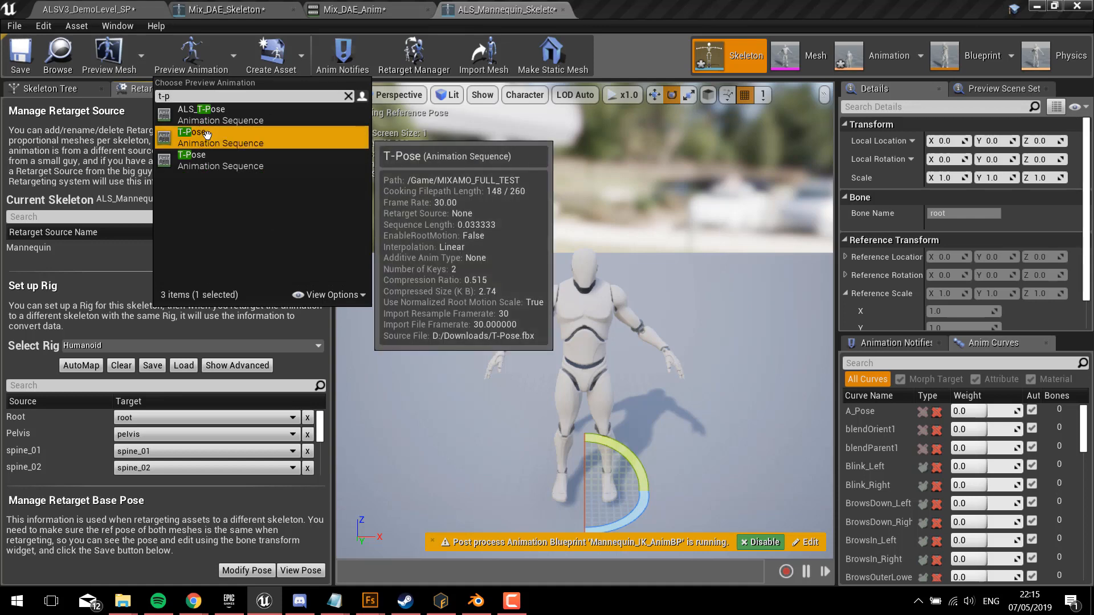
pyautogui.click(207, 134)
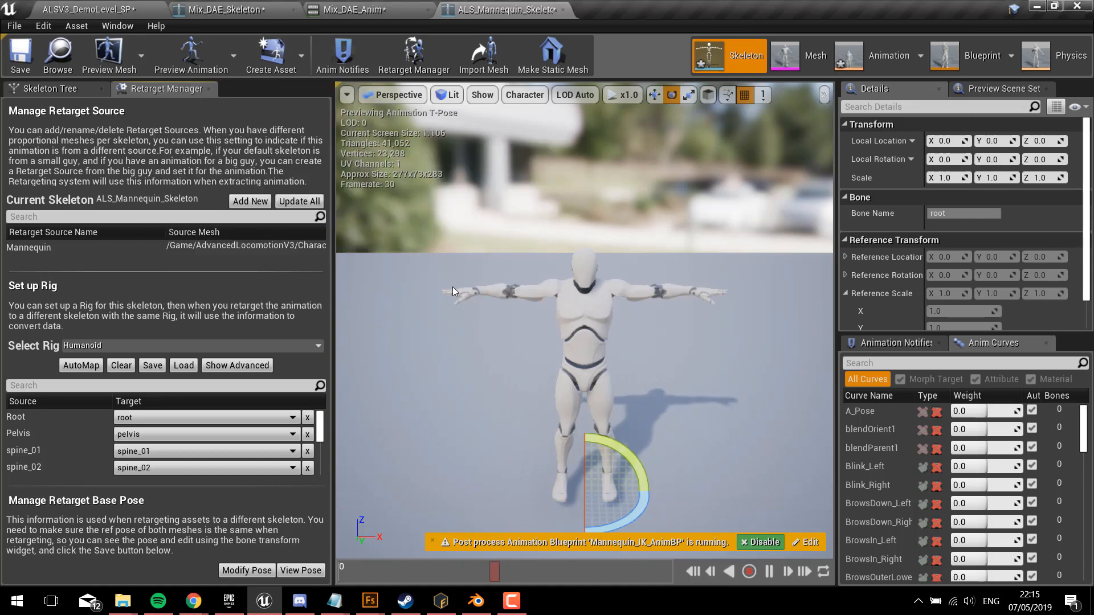
# Step: Disable the mannequin's post process animation blueprint and use the current T-Pose as its retarget base pose
pyautogui.click(761, 541)
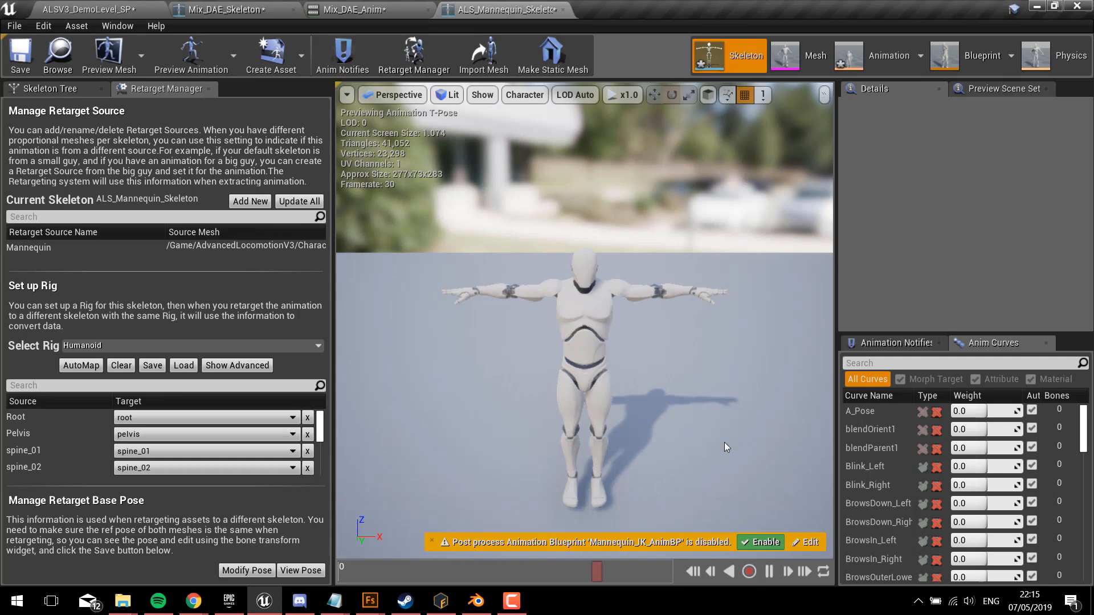
pyautogui.click(246, 571)
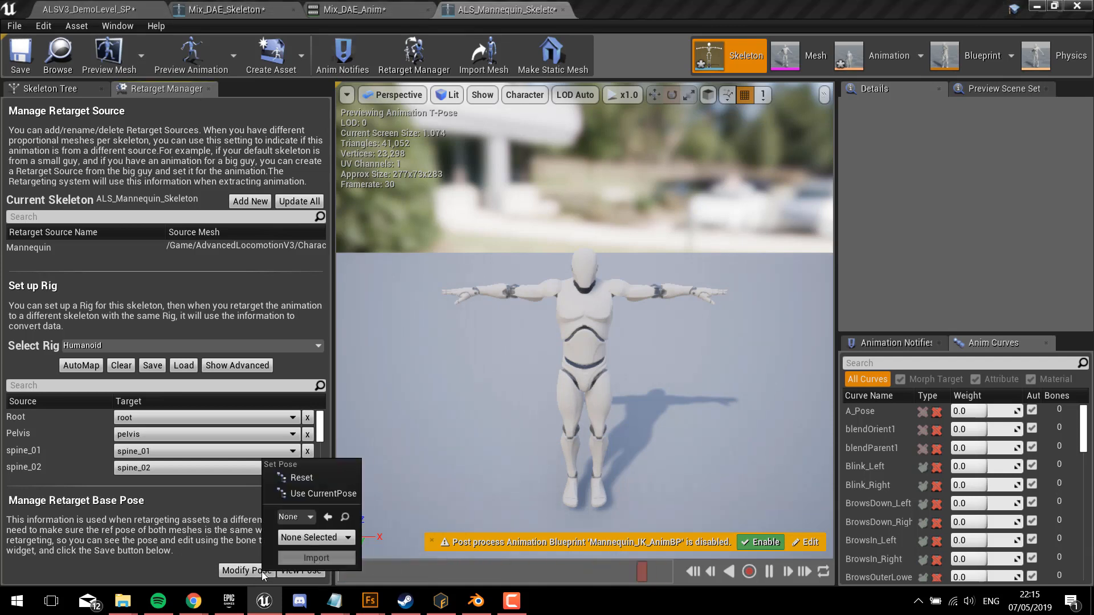
pyautogui.click(313, 494)
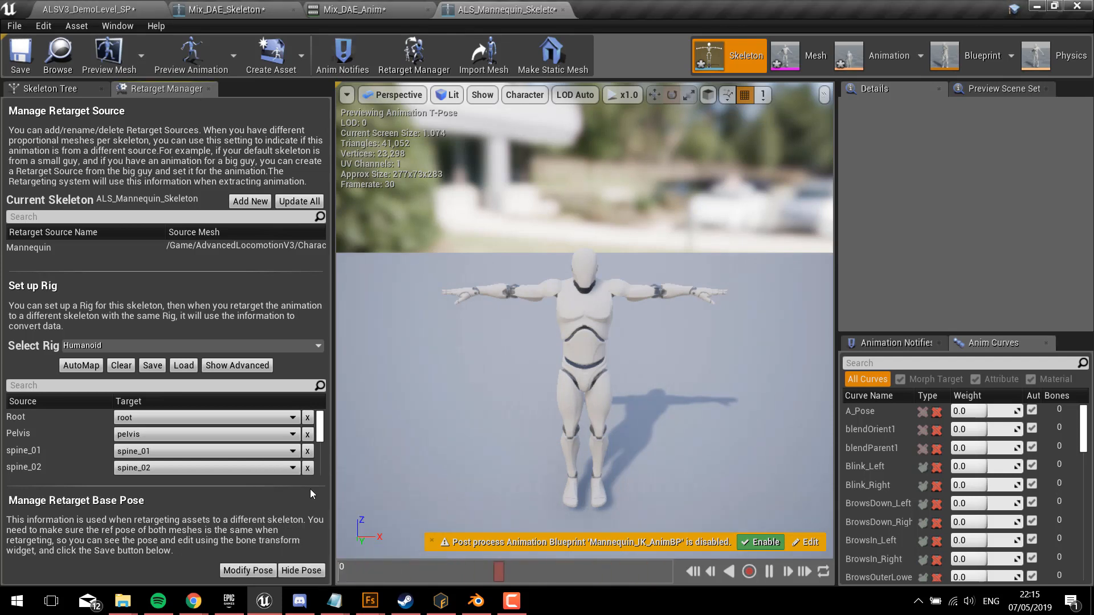
# Step: Create a folder named anim inside JohnMann/Original, next to the Mix_DAE_Skeleton asset
pyautogui.click(89, 6)
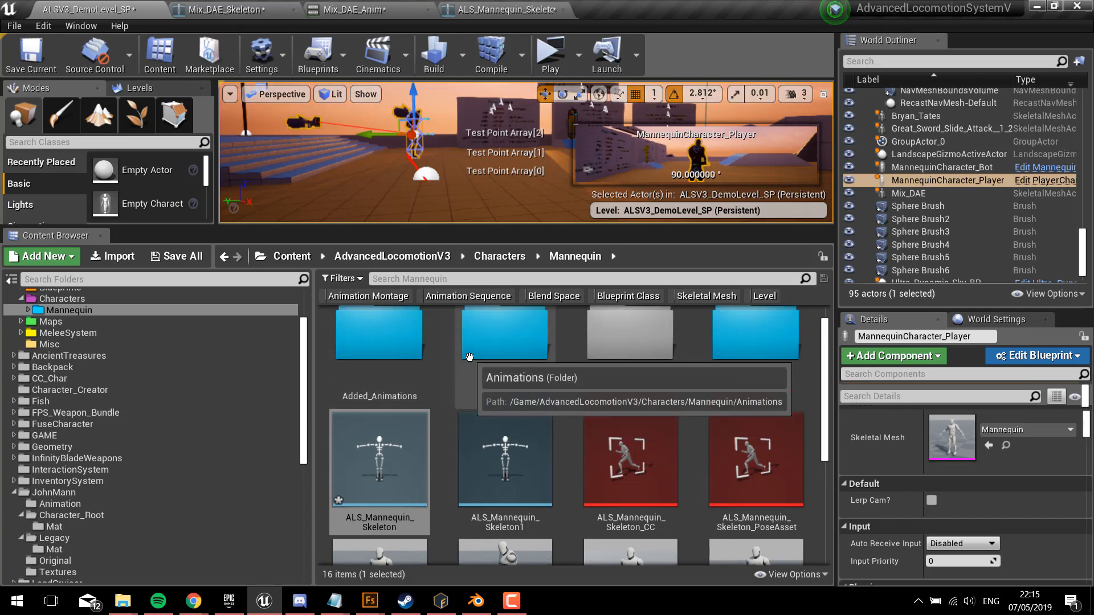
pyautogui.click(225, 9)
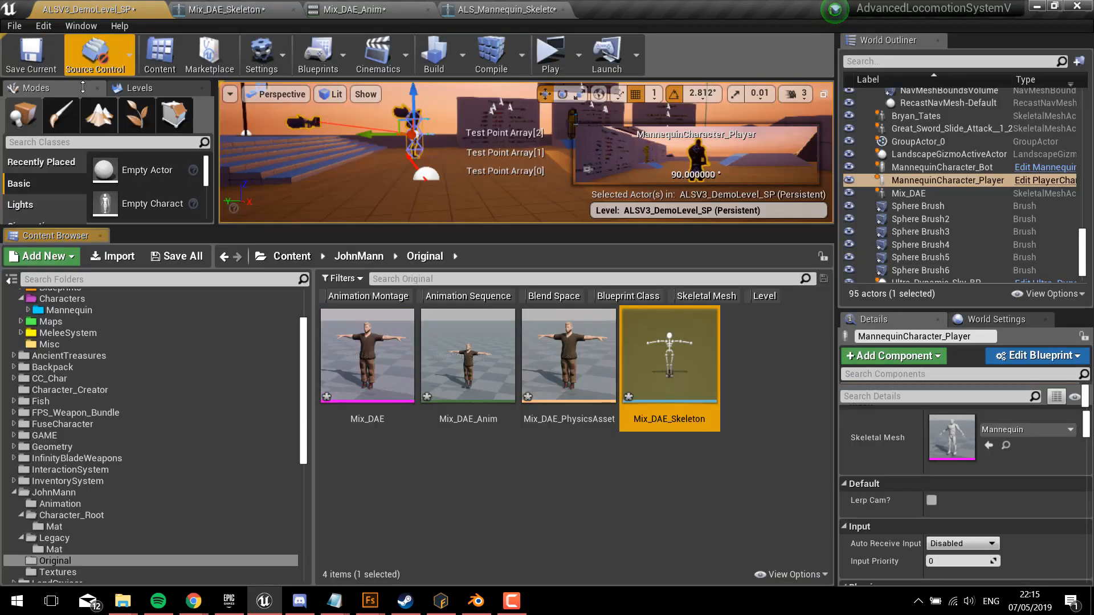
pyautogui.click(89, 7)
pyautogui.click(507, 461)
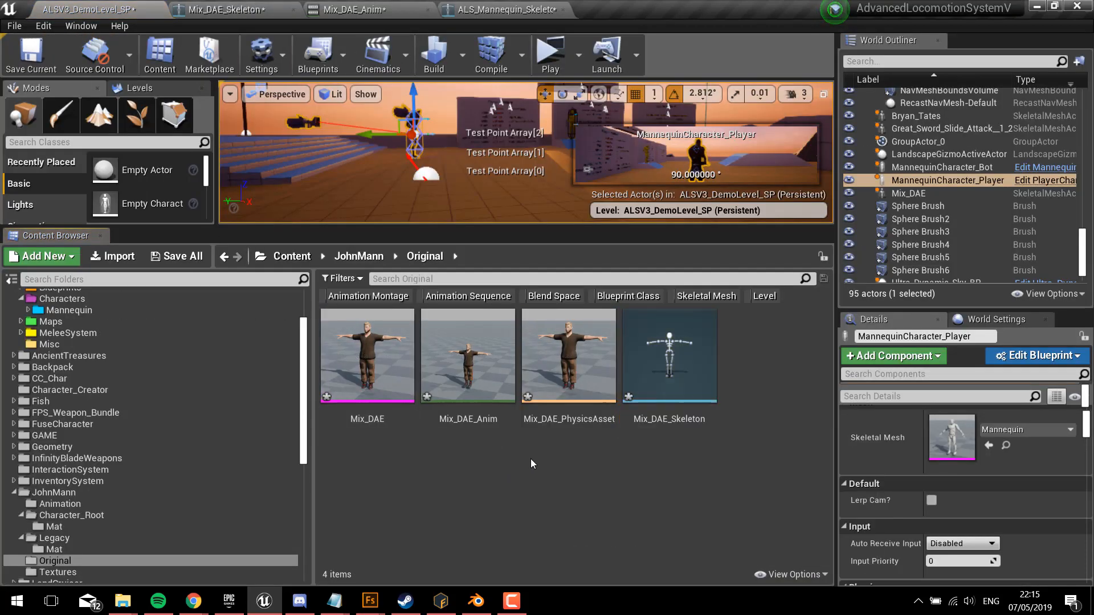
pyautogui.rightClick(531, 459)
pyautogui.click(581, 33)
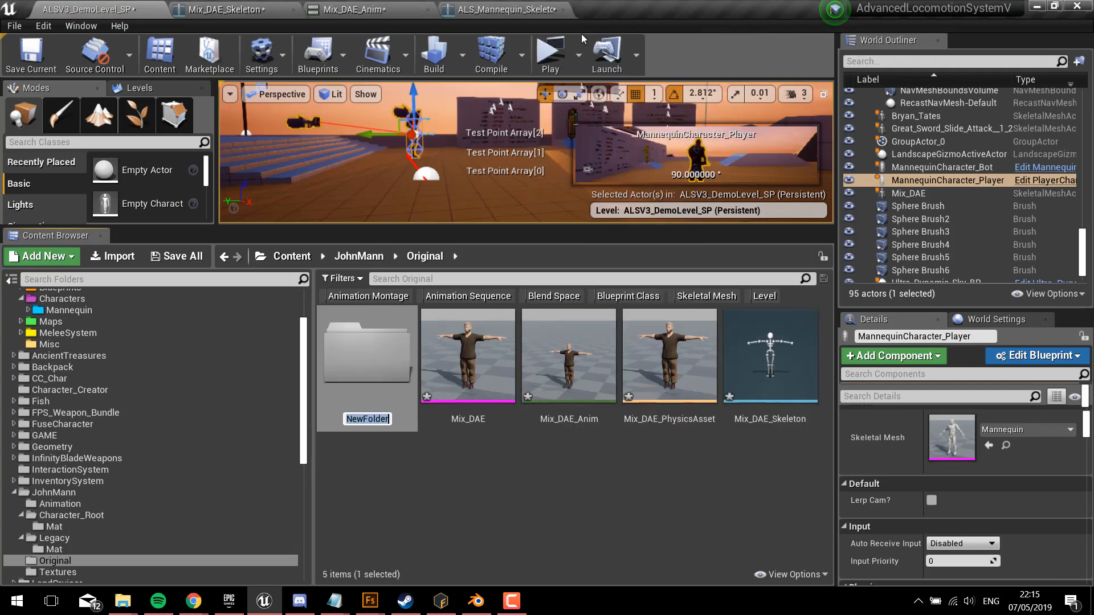
pyautogui.press('Return')
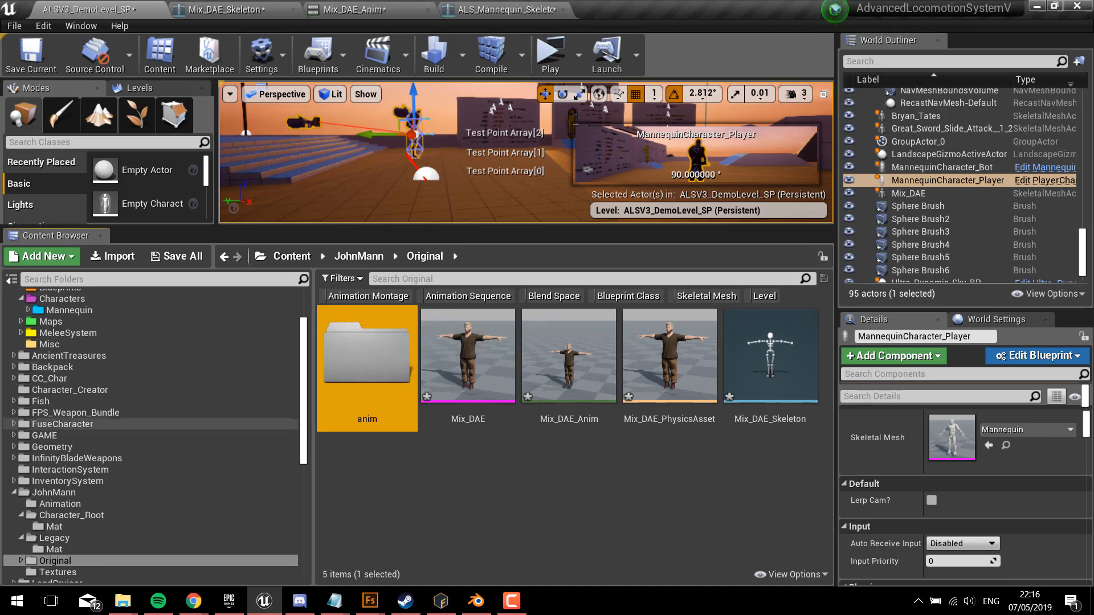
# Step: Start duplicating and retargeting Mannequin_AnimBP from the AdvancedLocomotionV3 Mannequin folder, choosing Mix_DAE_Skeleton as the target skeleton
pyautogui.click(470, 11)
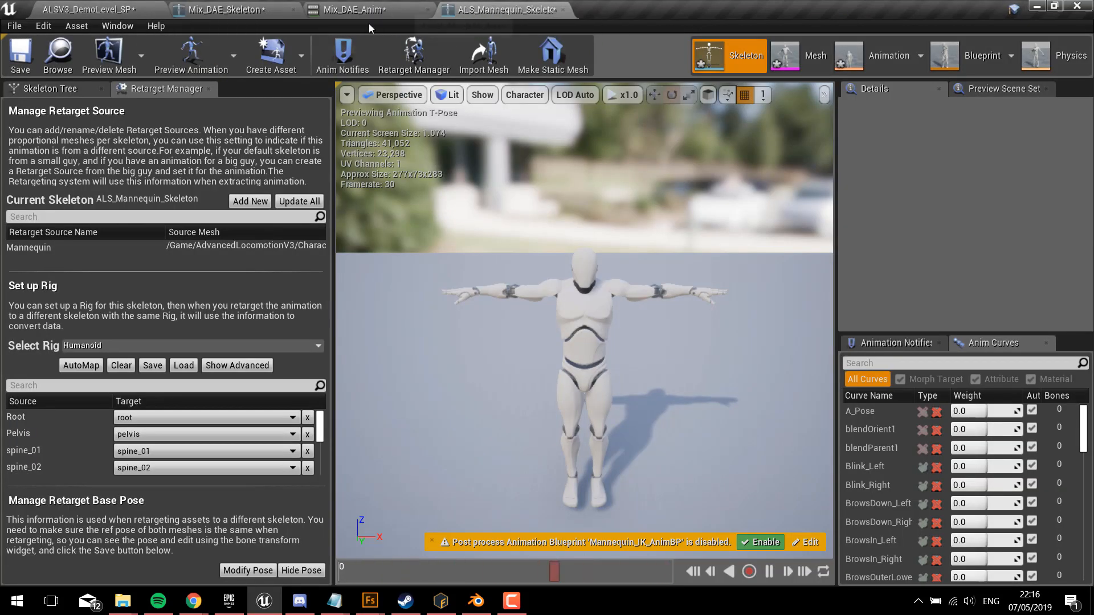
pyautogui.click(59, 54)
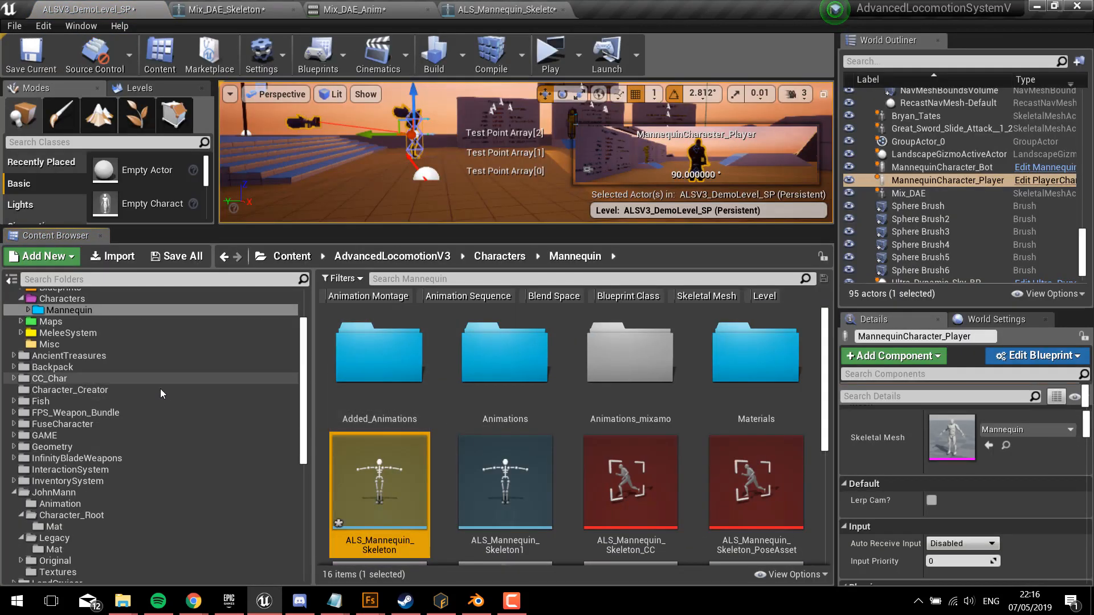
pyautogui.scroll(2, 68, 311)
pyautogui.click(66, 334)
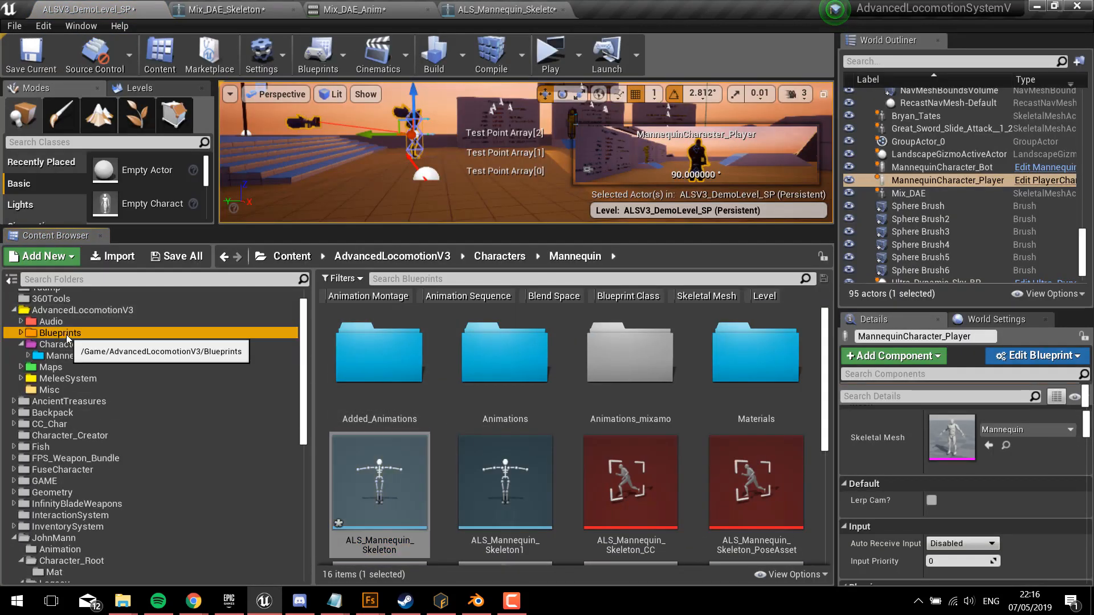
pyautogui.scroll(-3, 598, 399)
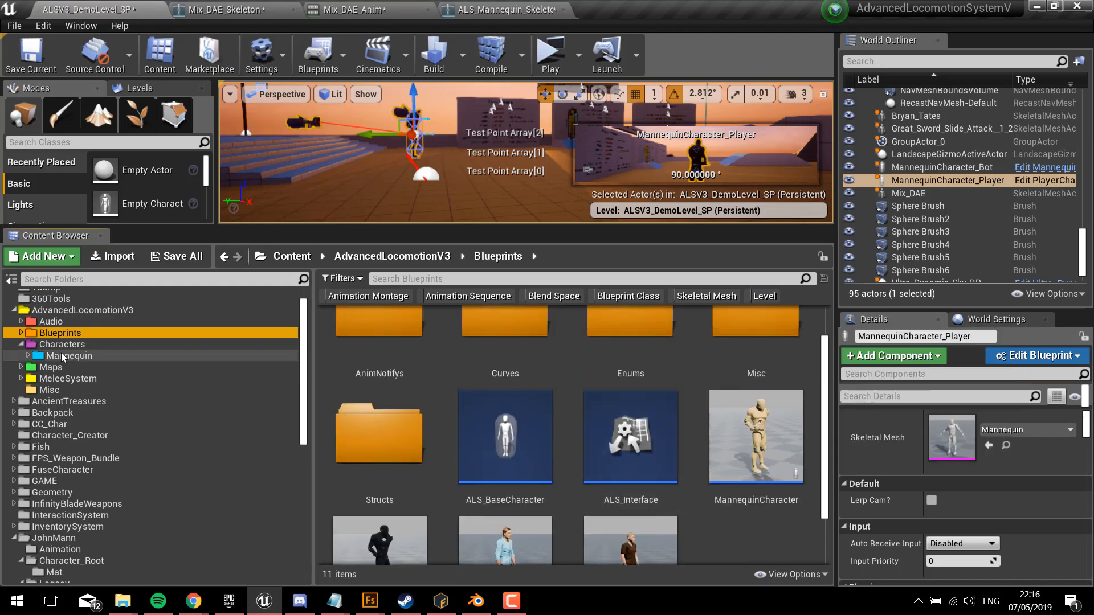
pyautogui.click(85, 357)
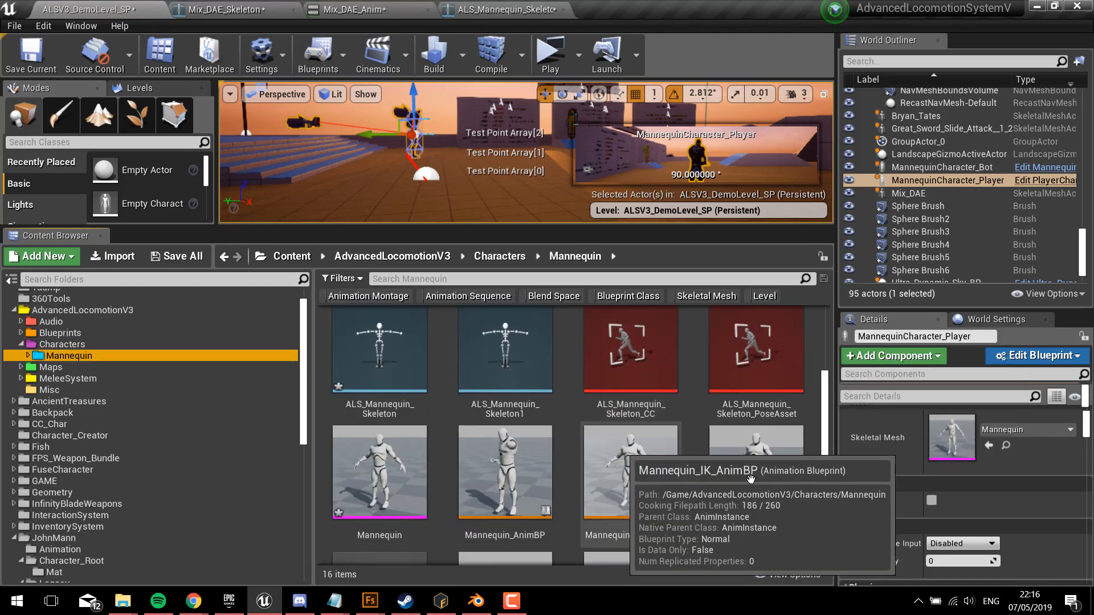
pyautogui.click(512, 472)
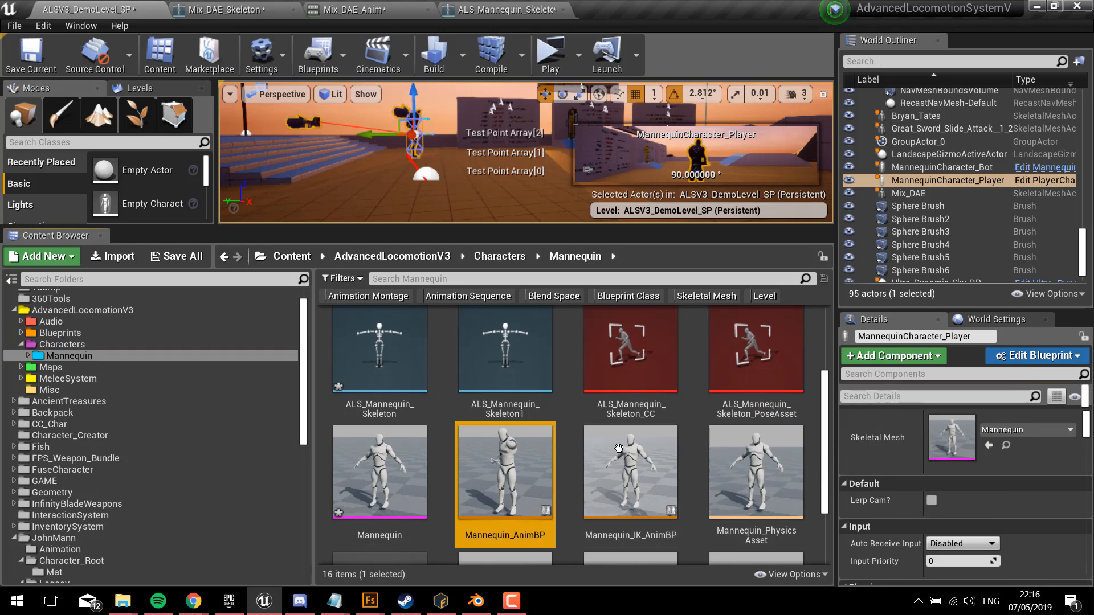
pyautogui.rightClick(518, 471)
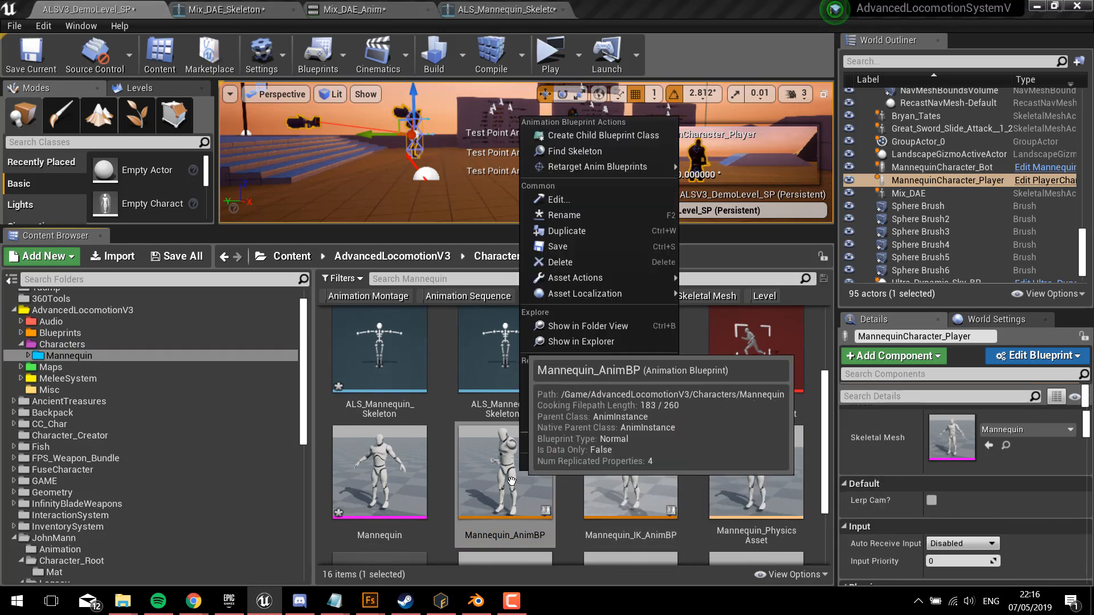
pyautogui.moveTo(627, 166)
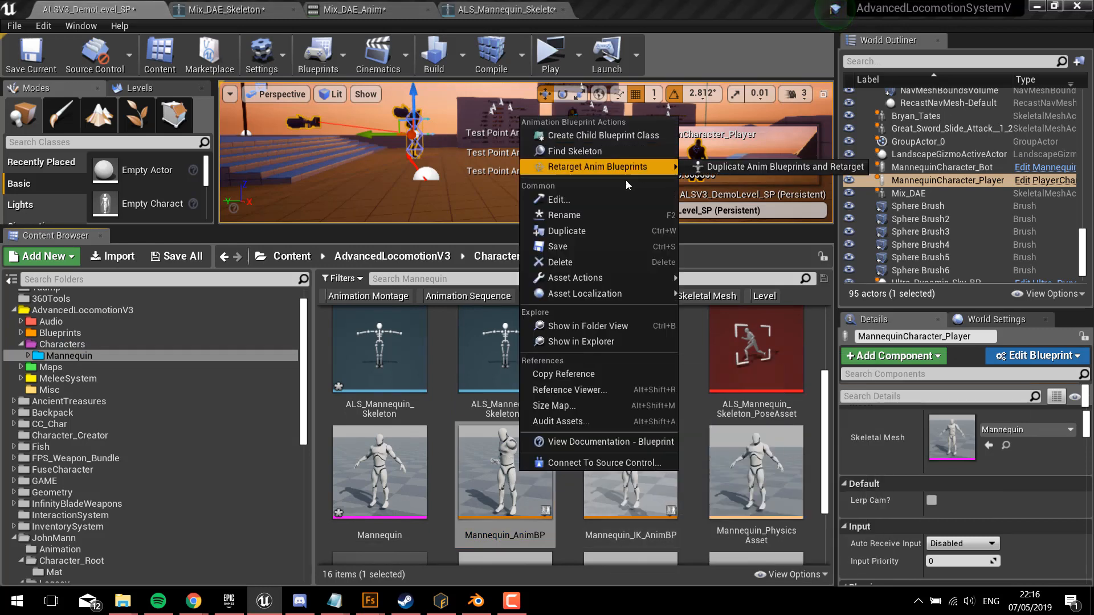
pyautogui.click(728, 173)
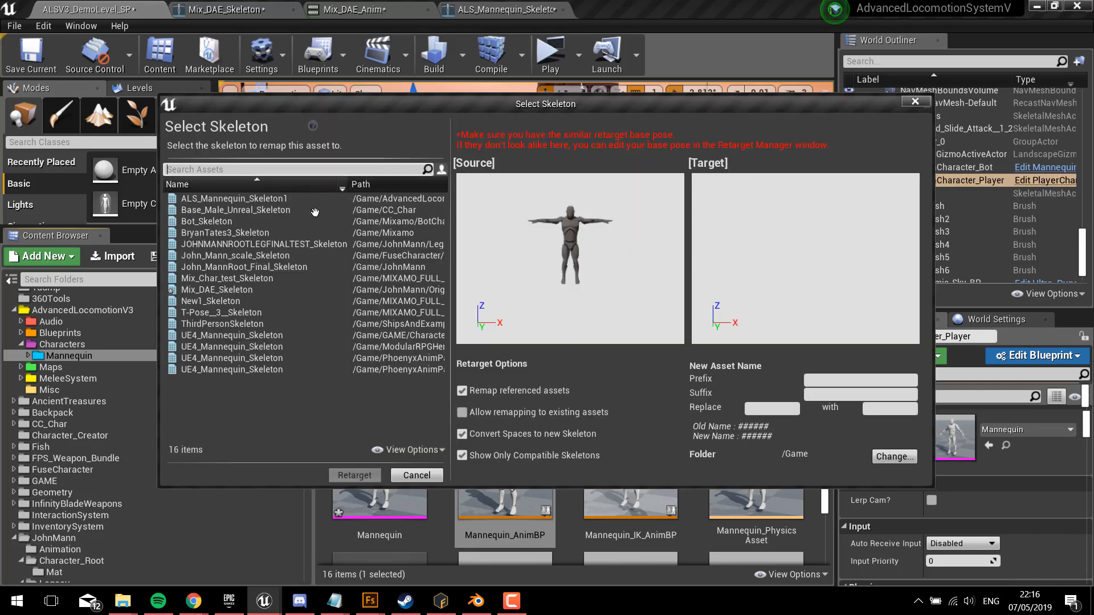
pyautogui.click(332, 291)
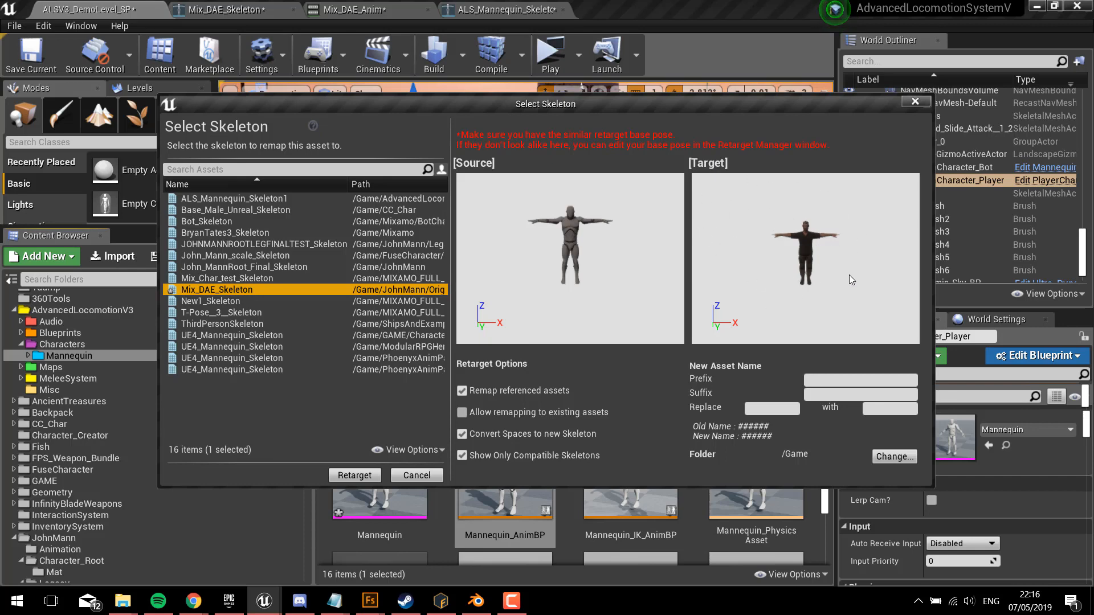
# Step: Set the output folder to /Game/JohnMann/Original/anim, replace ALS with MIX in the asset names, and run the retarget
pyautogui.click(891, 458)
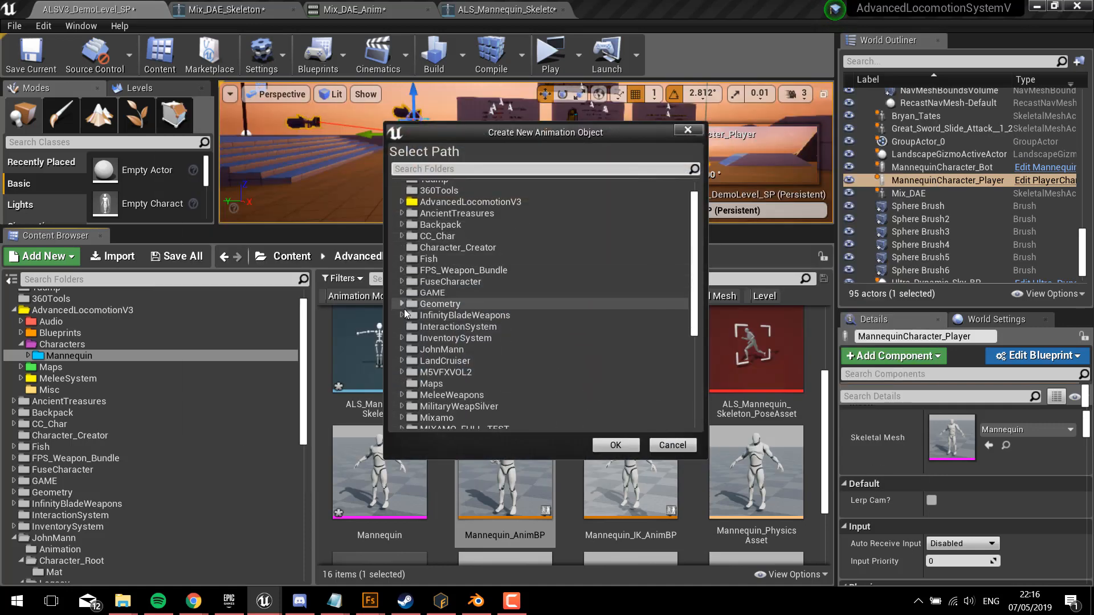
pyautogui.click(402, 350)
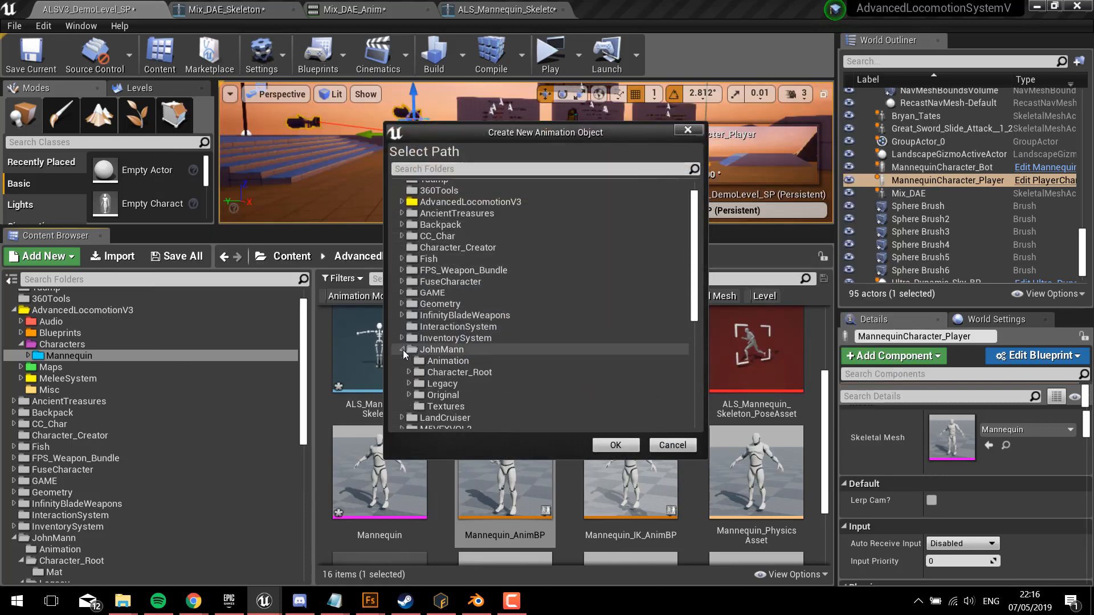
pyautogui.click(409, 395)
pyautogui.click(433, 406)
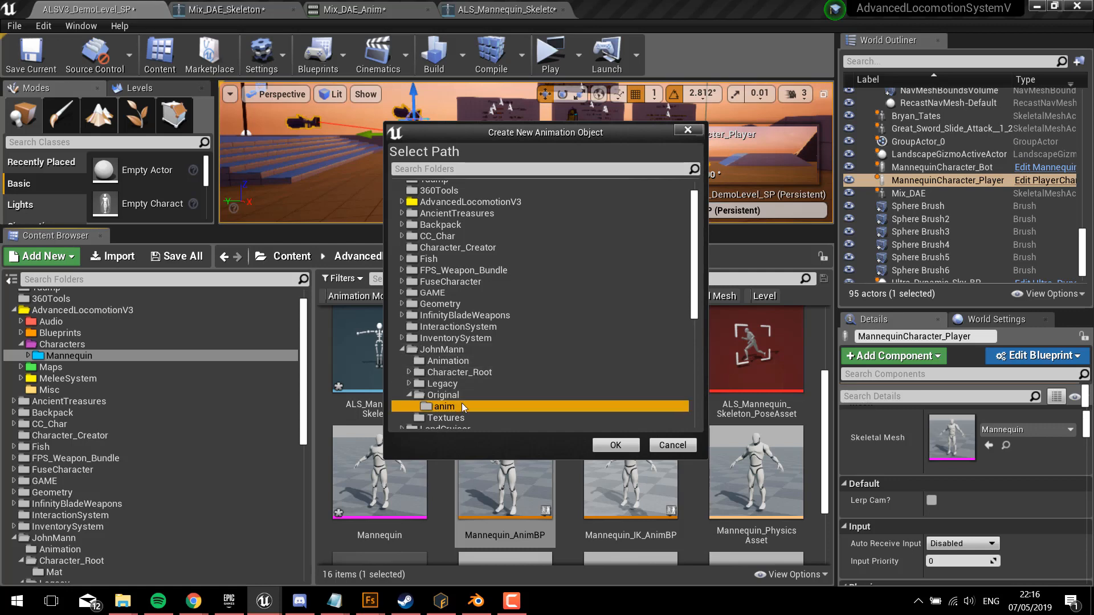
pyautogui.click(615, 445)
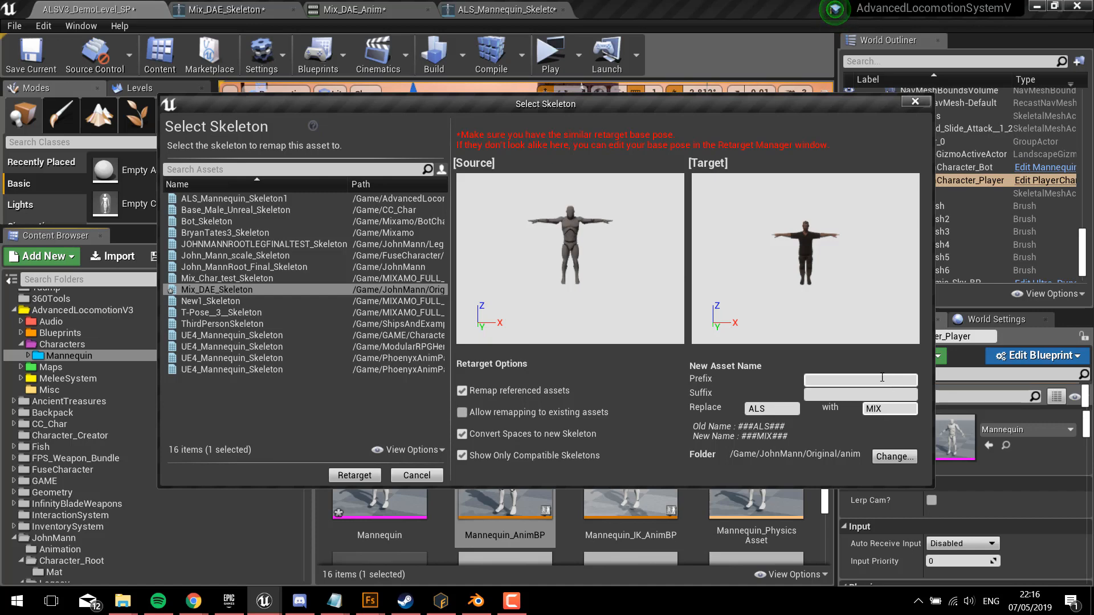
pyautogui.click(354, 475)
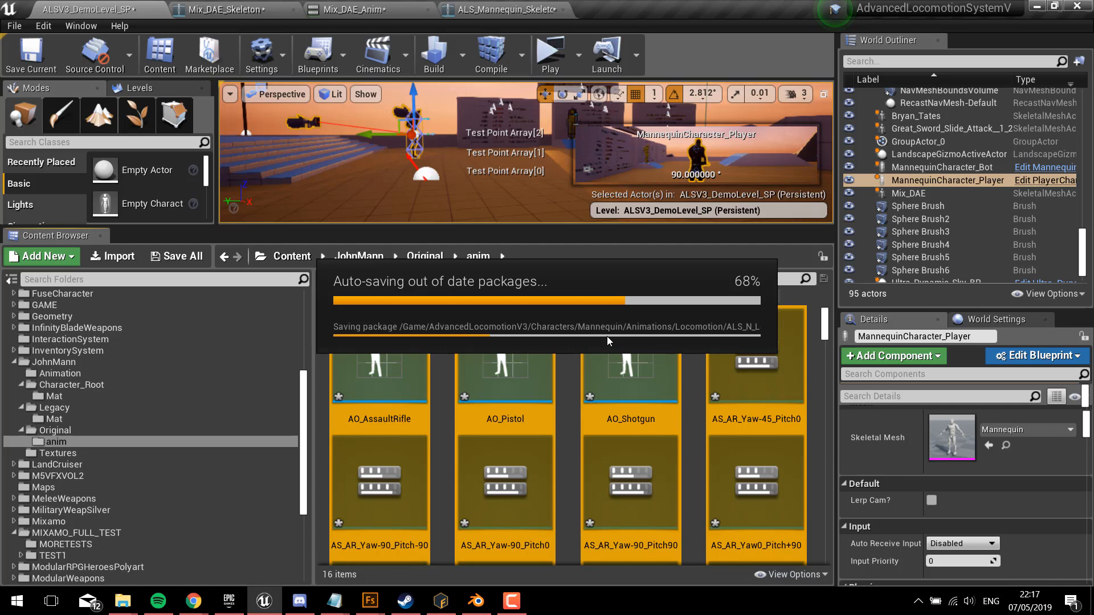
# Step: Open the retargeted MIX_N_Stop_90_RF animation from the anim folder and inspect the character's motion up close
pyautogui.scroll(-2, 818, 365)
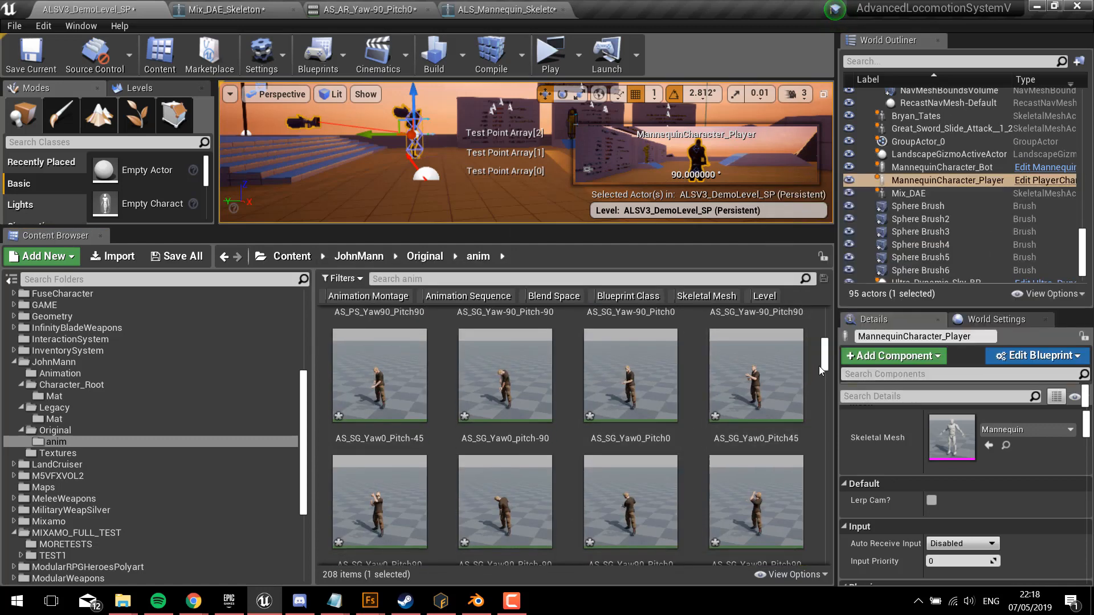
pyautogui.moveTo(830, 389); pyautogui.dragTo(823, 499)
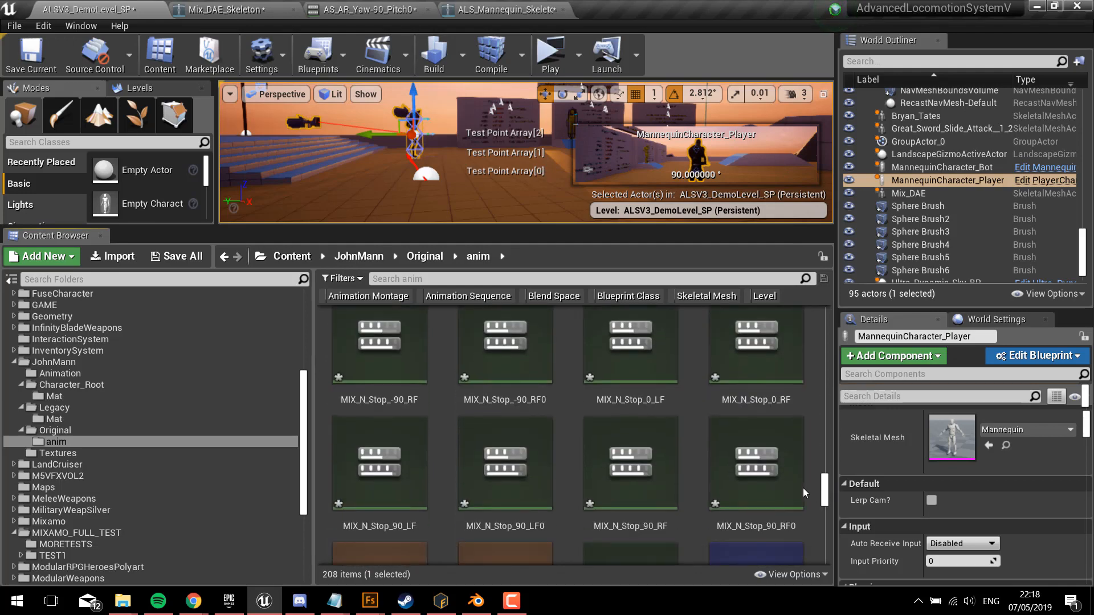
pyautogui.doubleClick(651, 453)
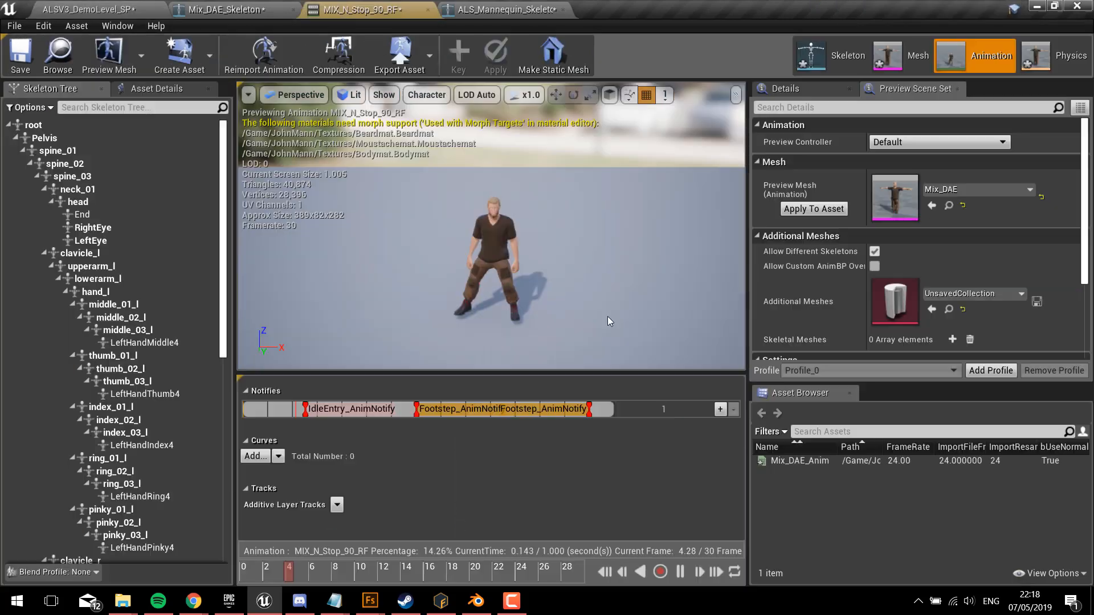
pyautogui.press('w')
pyautogui.moveTo(607, 317); pyautogui.dragTo(603, 343, button='right')
pyautogui.press('s')
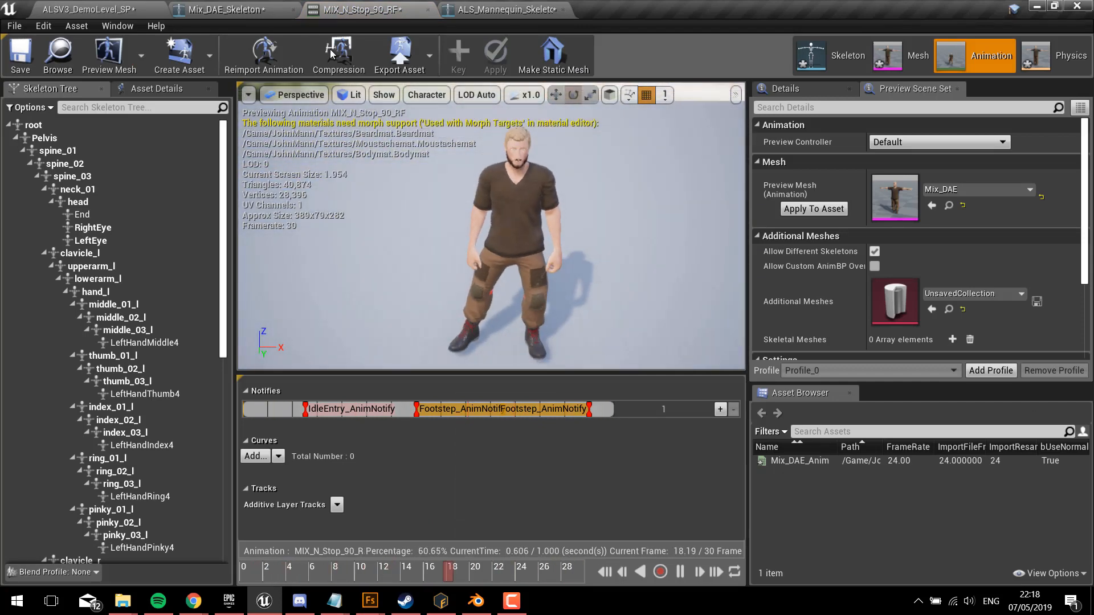
# Step: Open the retargeted MIX_N_Turn_R180 animation to check how it plays on the character
pyautogui.click(73, 5)
pyautogui.scroll(-3, 513, 427)
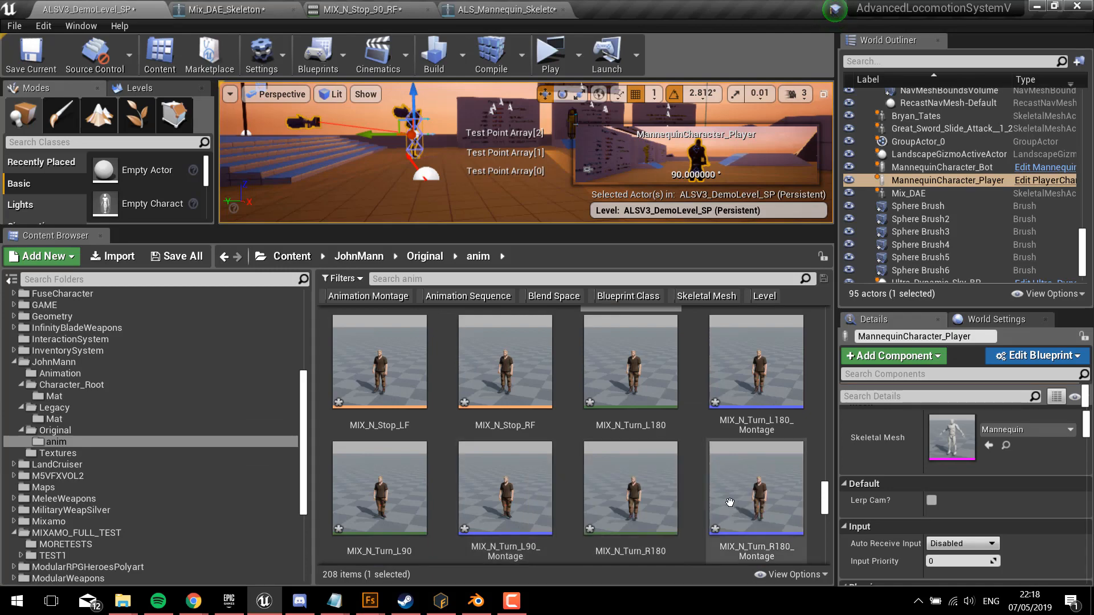
pyautogui.doubleClick(631, 490)
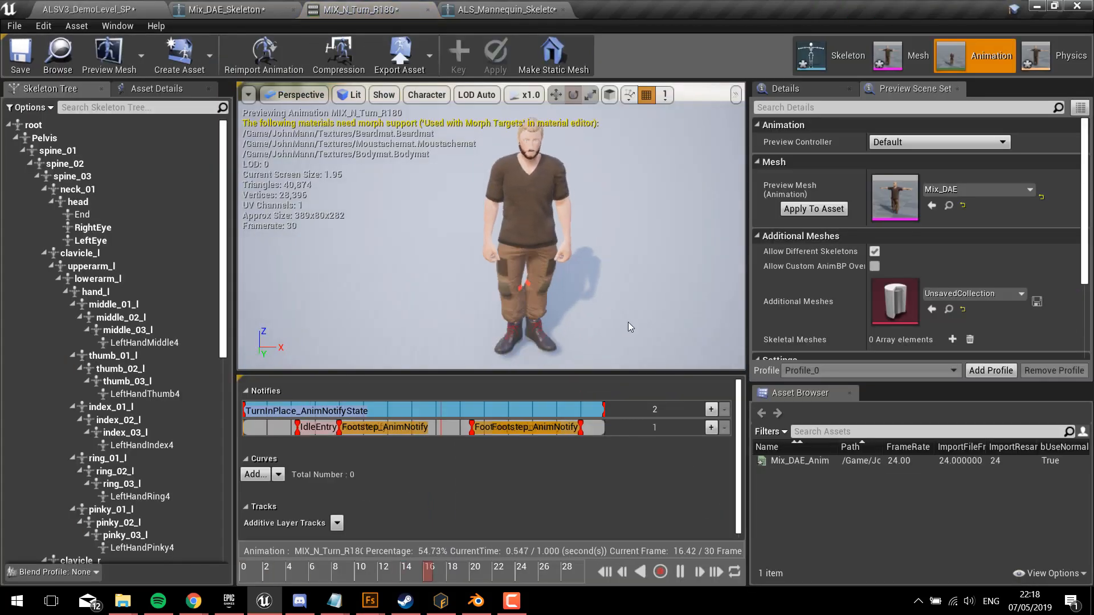
# Step: Open the retargeted MIX_N_Walk_F animation and inspect the walk from another angle
pyautogui.click(72, 5)
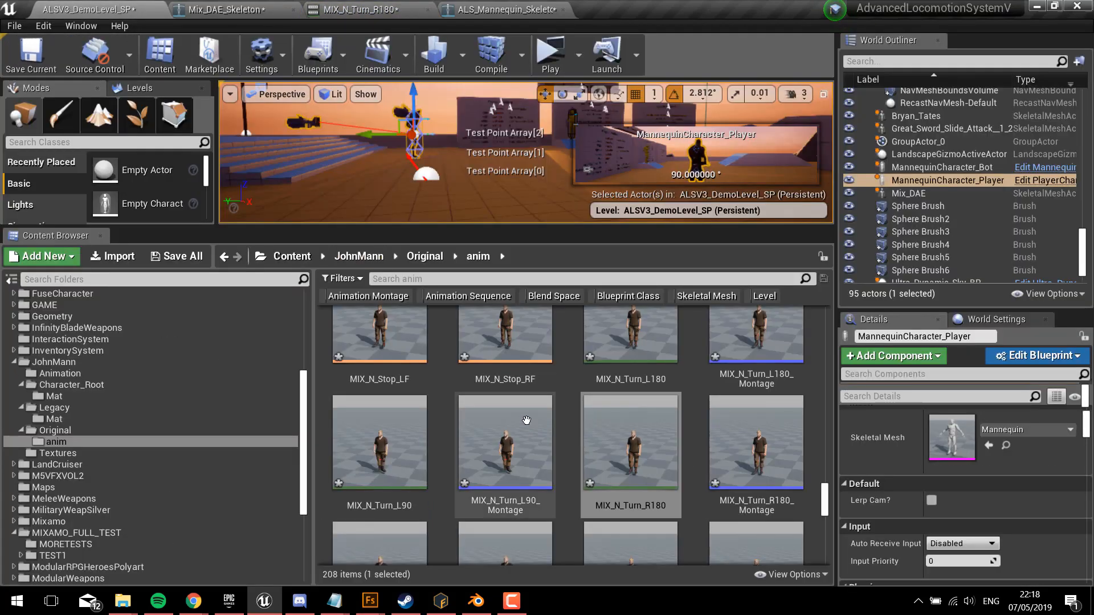
pyautogui.scroll(-3, 702, 431)
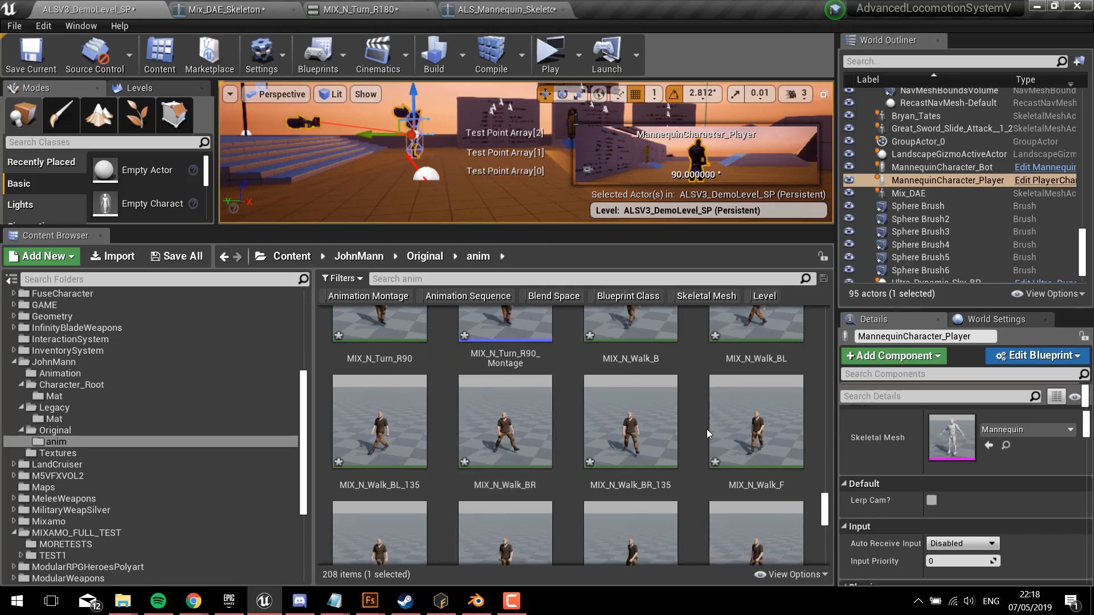
pyautogui.doubleClick(753, 425)
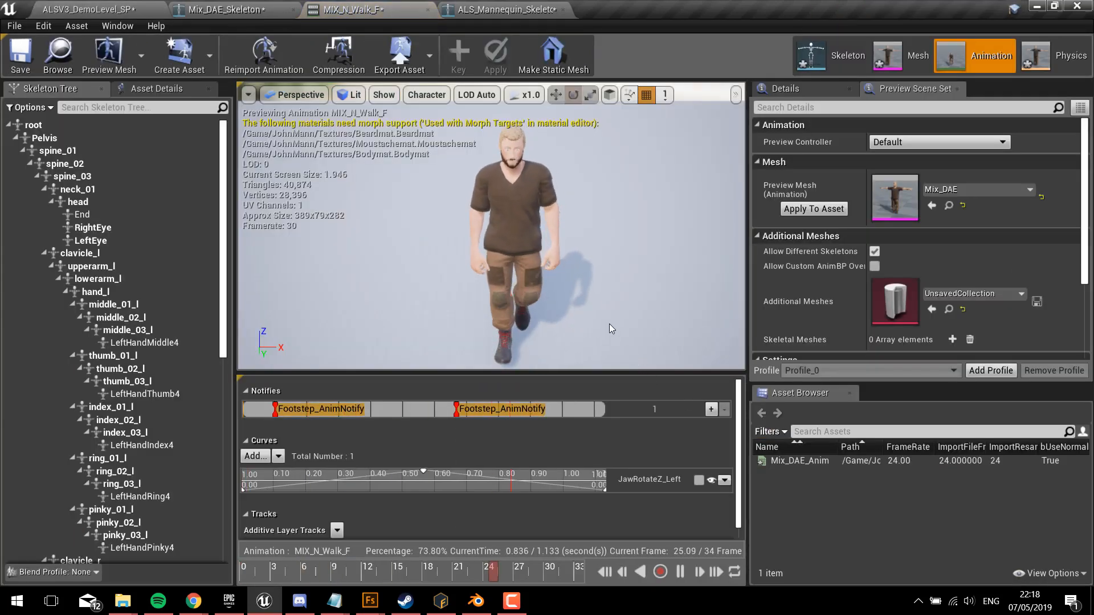
pyautogui.moveTo(601, 316)
pyautogui.mouseDown(button='right')
pyautogui.moveTo(598, 342)
pyautogui.moveTo(468, 342)
pyautogui.moveTo(490, 302)
pyautogui.moveTo(456, 285)
pyautogui.moveTo(479, 365)
pyautogui.moveTo(487, 227)
pyautogui.moveTo(536, 279)
pyautogui.moveTo(601, 317)
pyautogui.mouseUp(button='right')
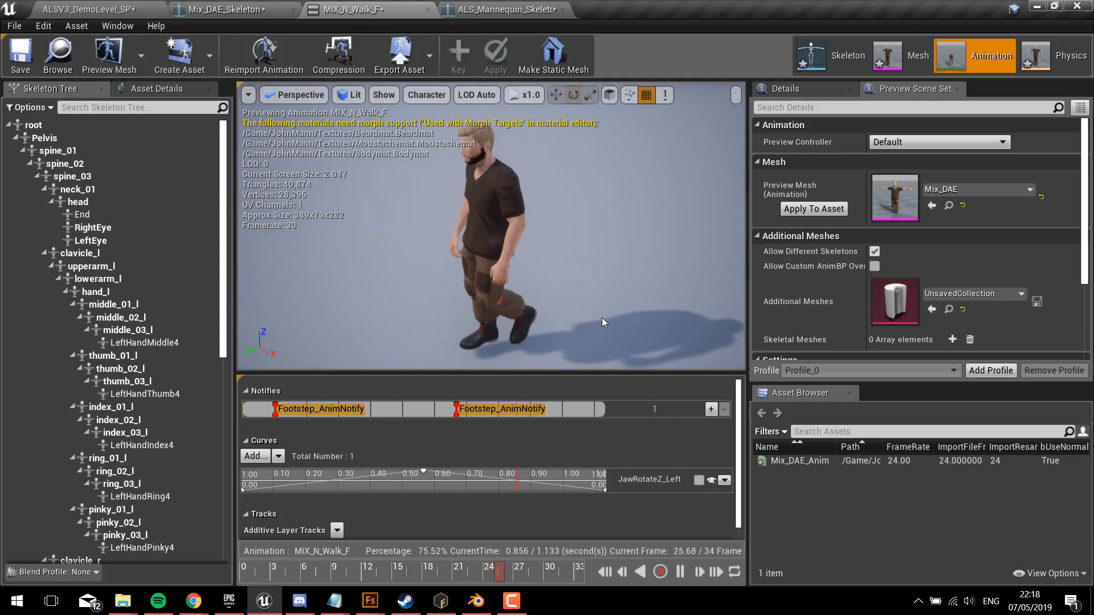
# Step: Return to the ALSV3_DemoLevel_SP level and duplicate MannequinCharacter_Player, placing the copy beside the original
pyautogui.click(88, 9)
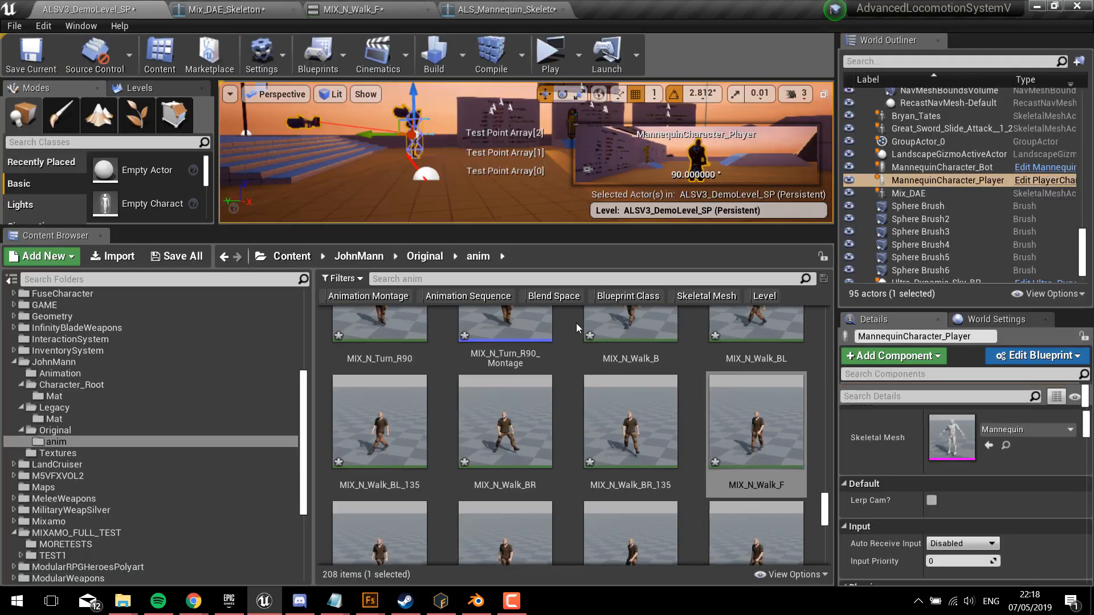
pyautogui.moveTo(503, 171); pyautogui.dragTo(432, 171, button='right')
pyautogui.moveTo(234, 119)
pyautogui.mouseDown(button='right')
pyautogui.moveTo(256, 123)
pyautogui.moveTo(234, 119)
pyautogui.mouseUp(button='right')
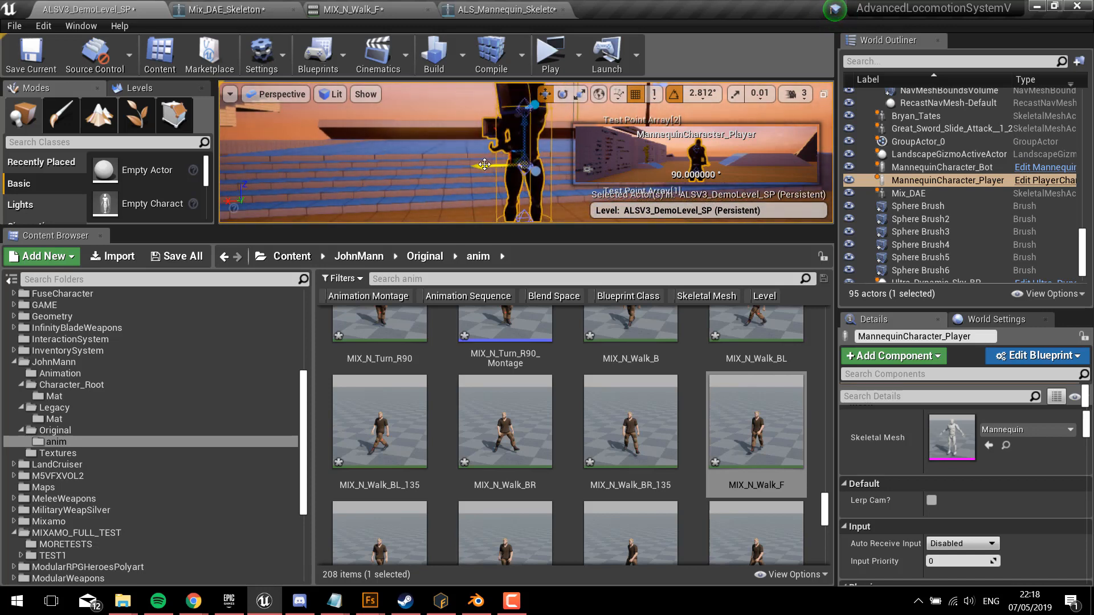
pyautogui.keyDown('alt'); pyautogui.moveTo(481, 166); pyautogui.dragTo(272, 167); pyautogui.keyUp('alt')
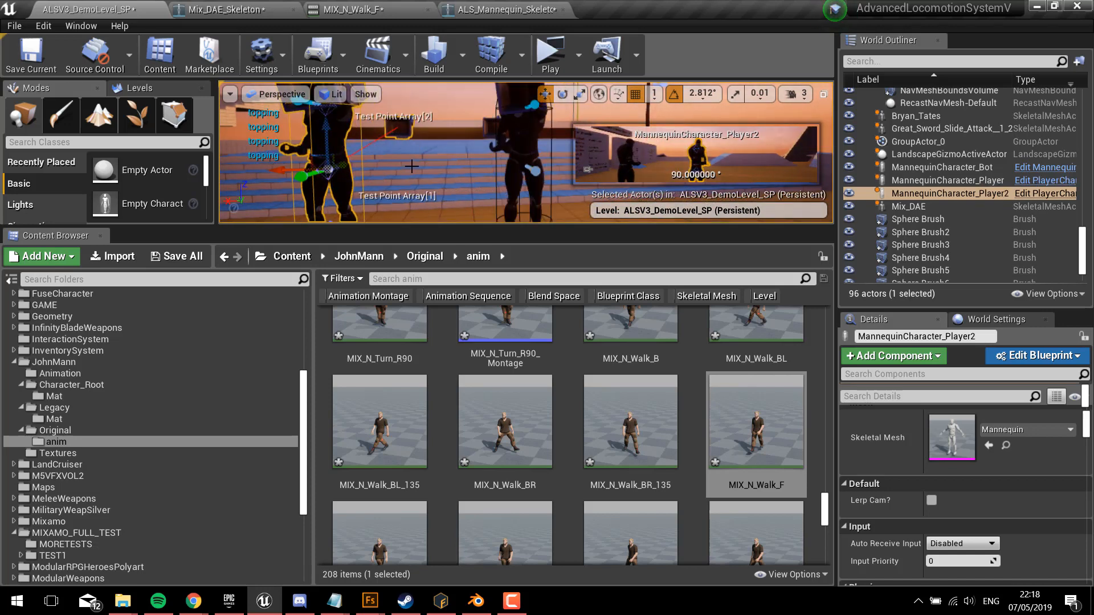
pyautogui.moveTo(411, 167); pyautogui.dragTo(379, 165, button='right')
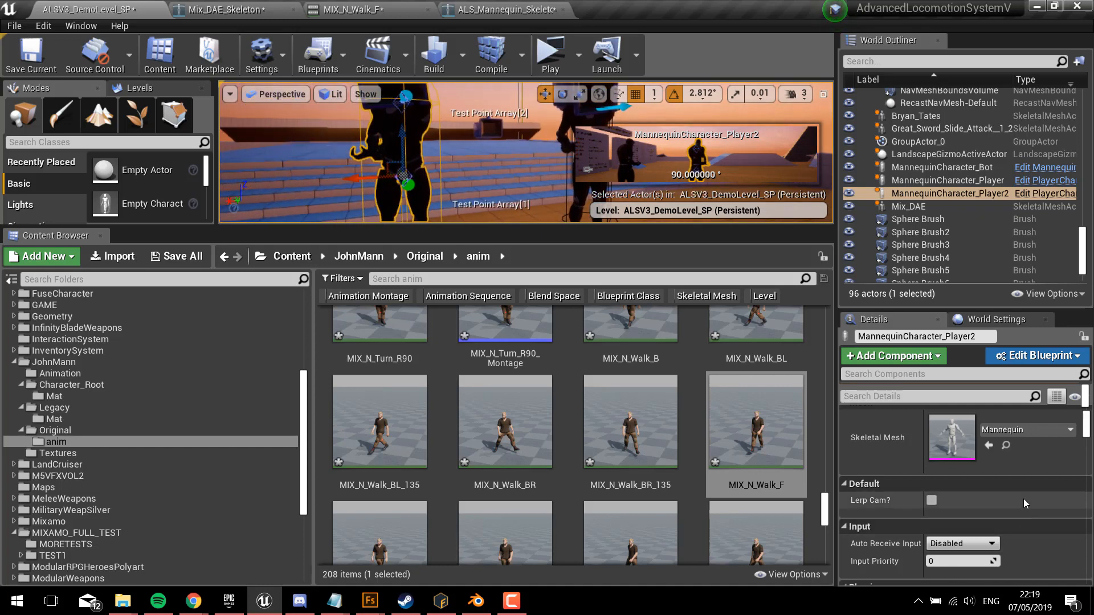
# Step: Assign the Mix_DAE mesh from the JohnMann/Original folder as the duplicated character's skeletal mesh
pyautogui.scroll(3, 1023, 498)
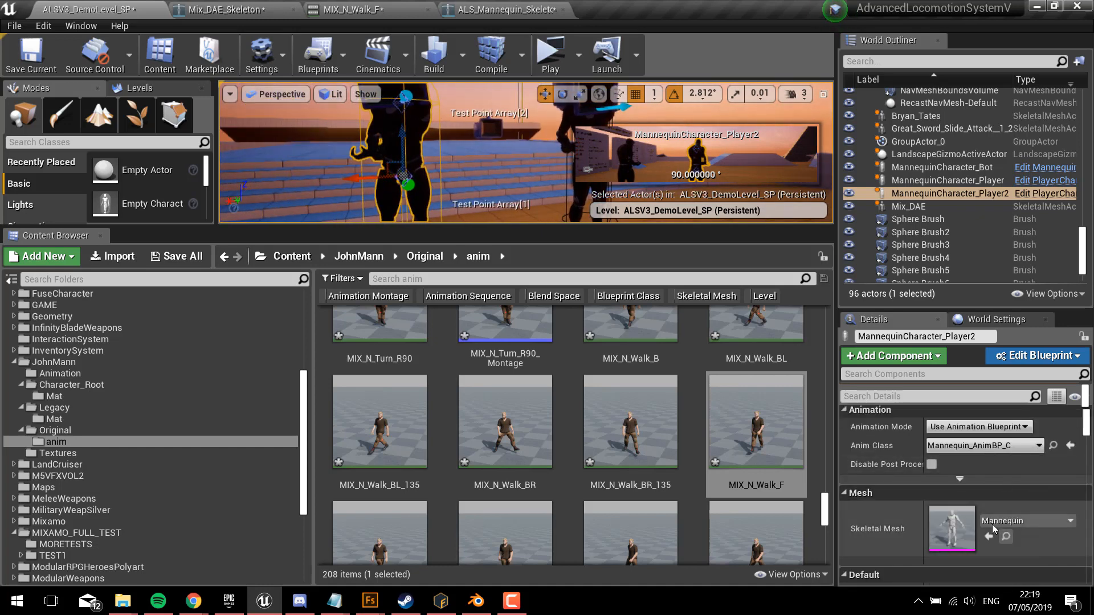
pyautogui.click(73, 431)
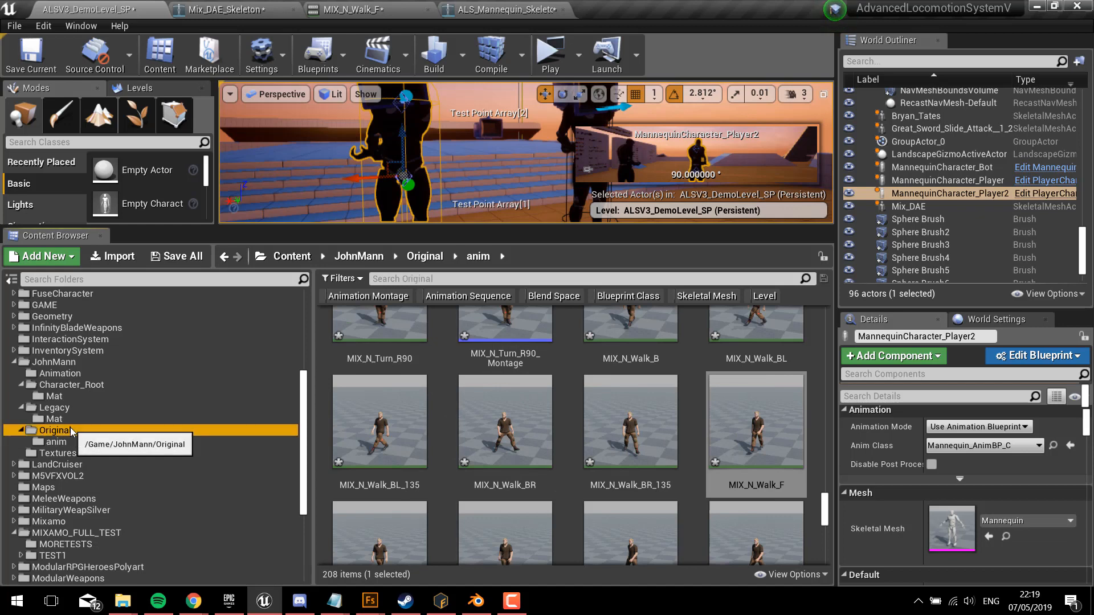
pyautogui.click(467, 359)
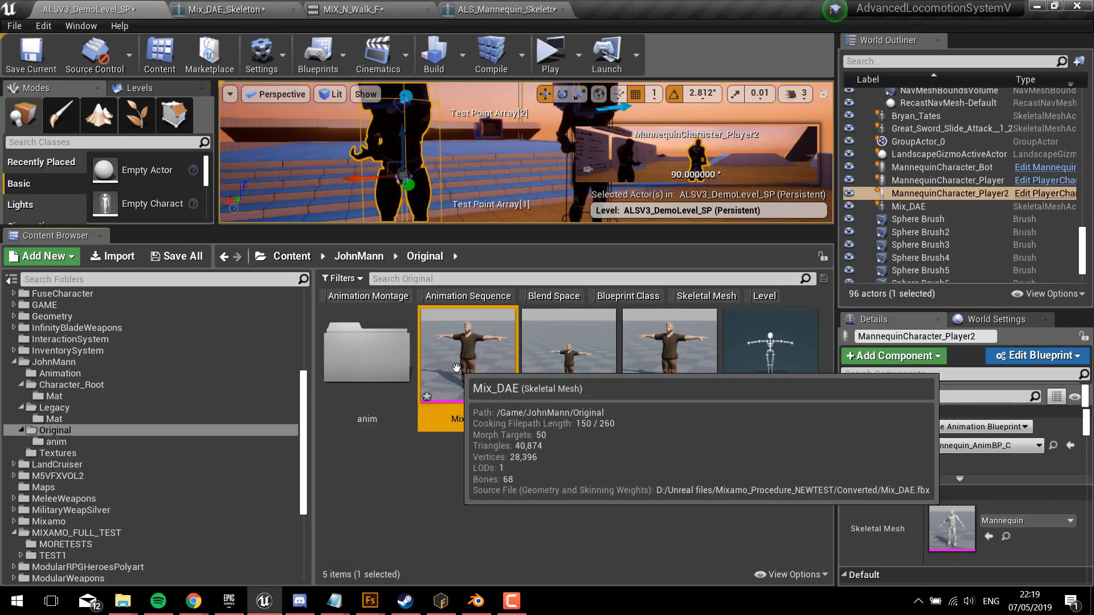
pyautogui.click(987, 537)
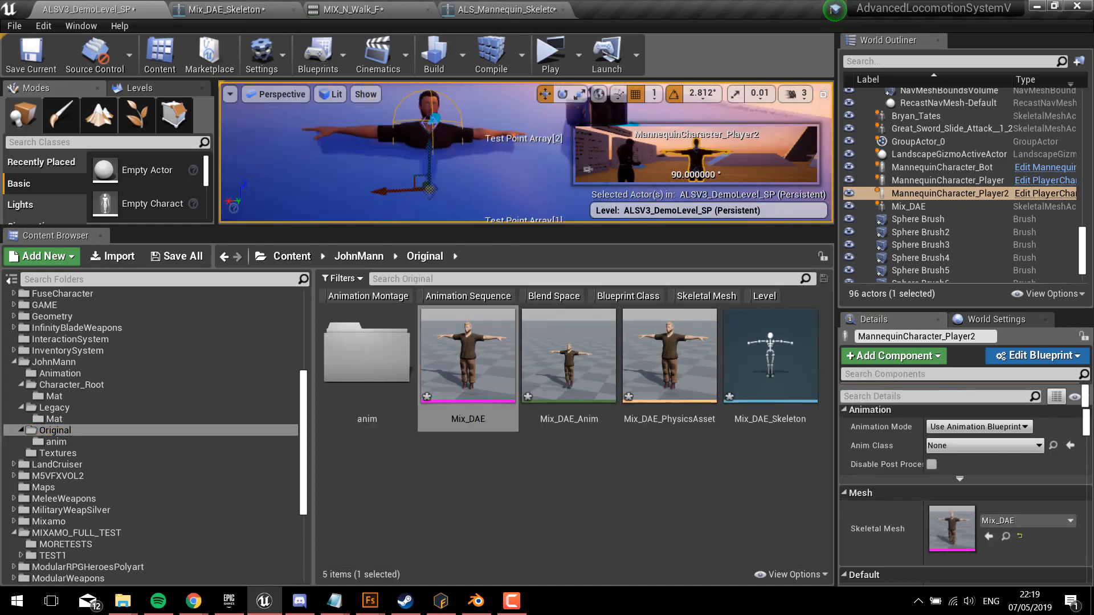
# Step: Assign the retargeted Mannequin_AnimBP from the JohnMann/Original/anim folder as the duplicate's Anim Class
pyautogui.moveTo(429, 154); pyautogui.dragTo(386, 149, button='right')
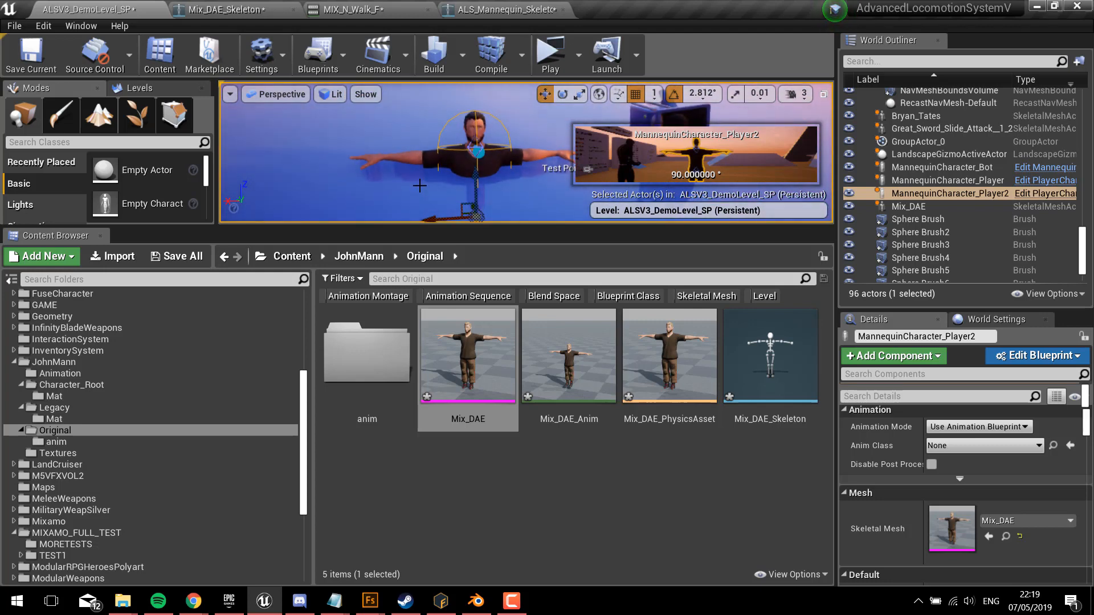
pyautogui.moveTo(451, 159); pyautogui.dragTo(427, 157, button='right')
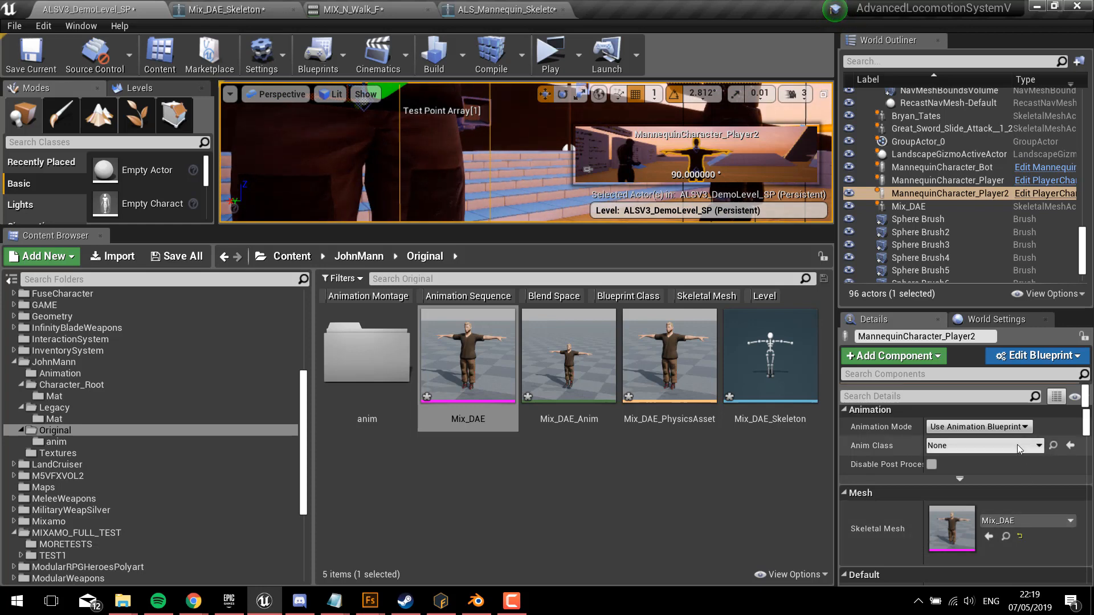
pyautogui.click(324, 352)
pyautogui.doubleClick(324, 351)
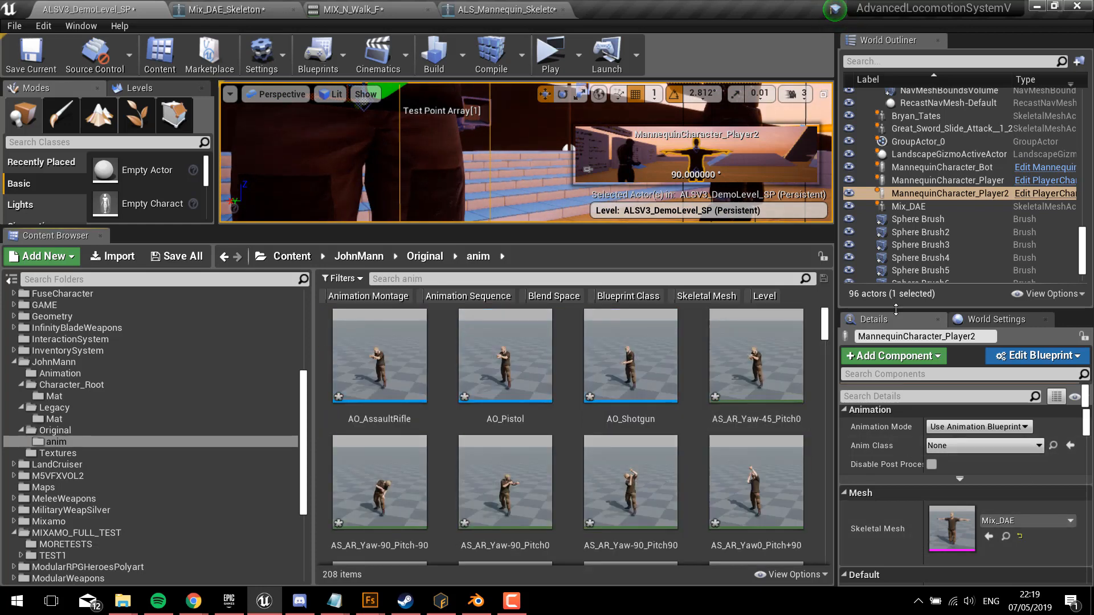
pyautogui.moveTo(825, 330); pyautogui.dragTo(819, 382)
pyautogui.click(635, 411)
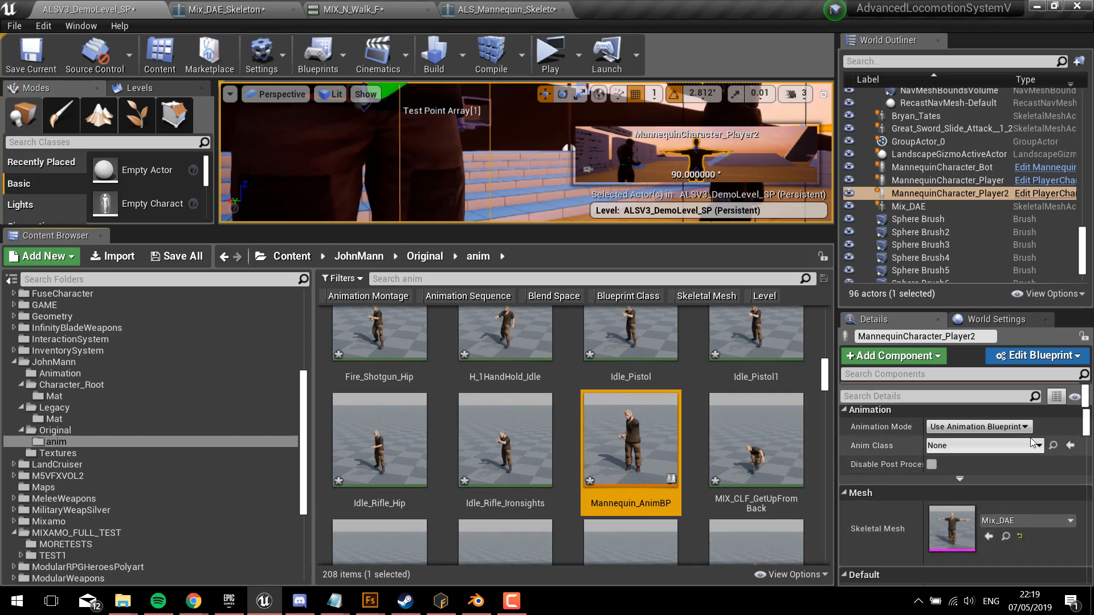
pyautogui.click(1070, 446)
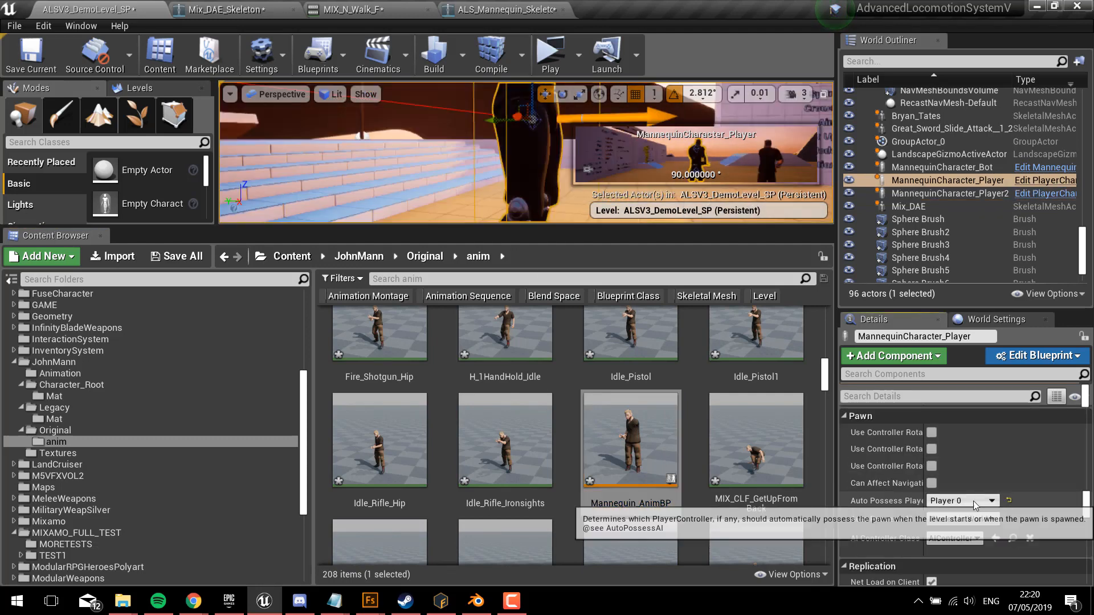
# Step: Set Auto Possess Player to Disabled on the original MannequinCharacter_Player and check that setting on the duplicate
pyautogui.click(976, 501)
pyautogui.click(957, 414)
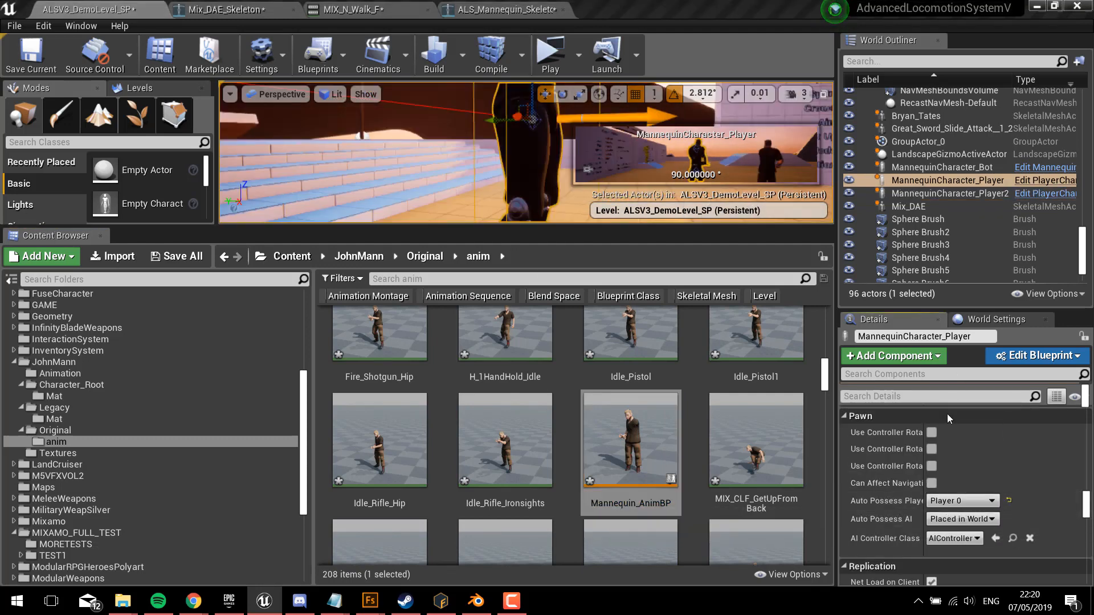
pyautogui.moveTo(450, 124); pyautogui.dragTo(444, 152, button='right')
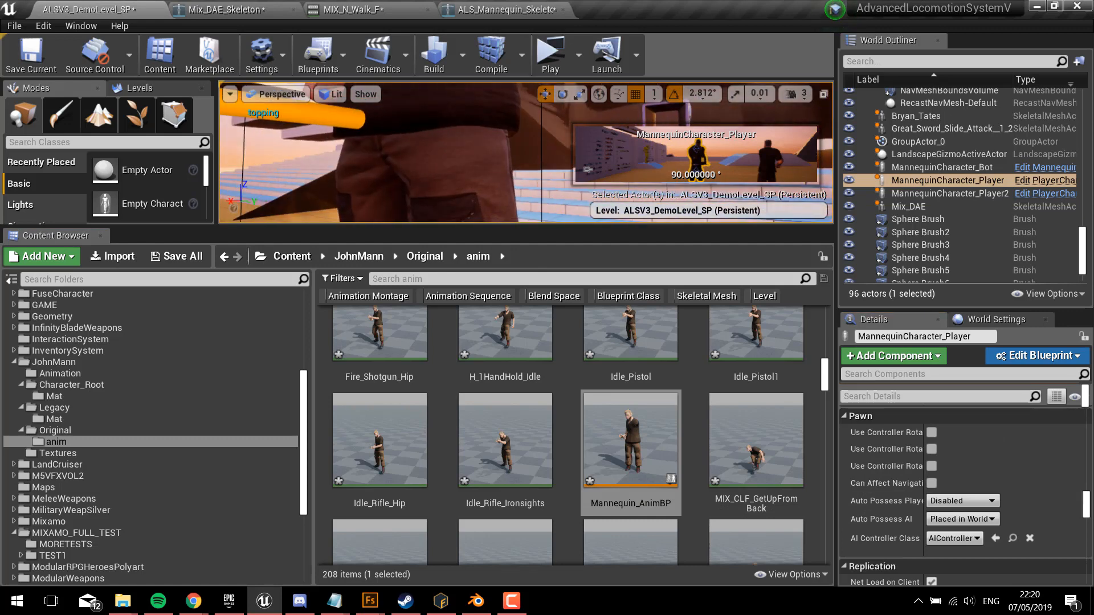
pyautogui.click(443, 150)
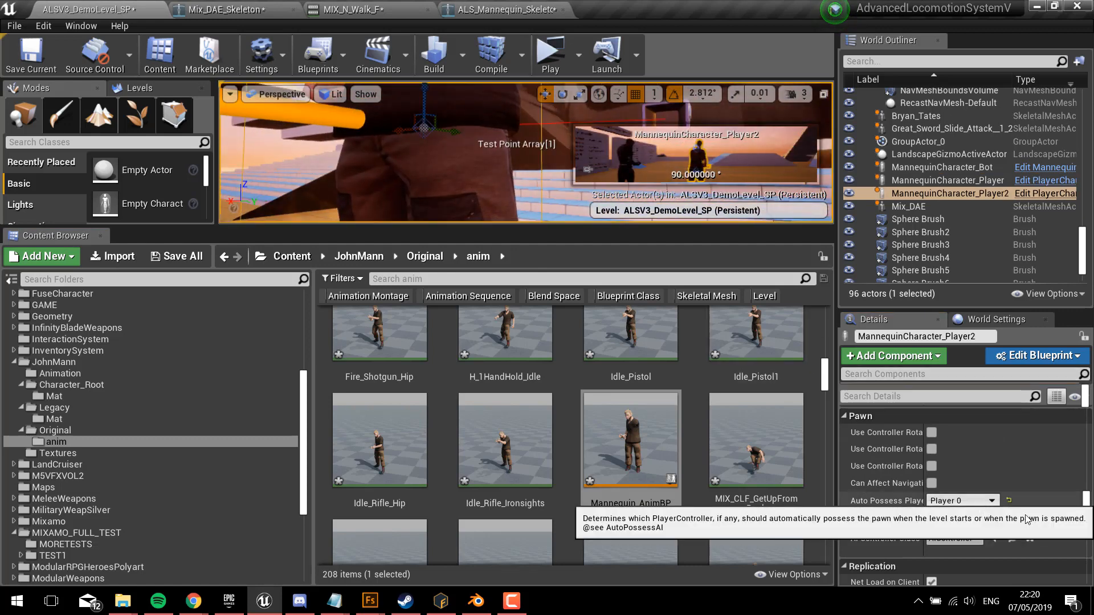
# Step: Play the level despite the blueprint compiler errors and test the character running forward and turning from side to side
pyautogui.click(548, 57)
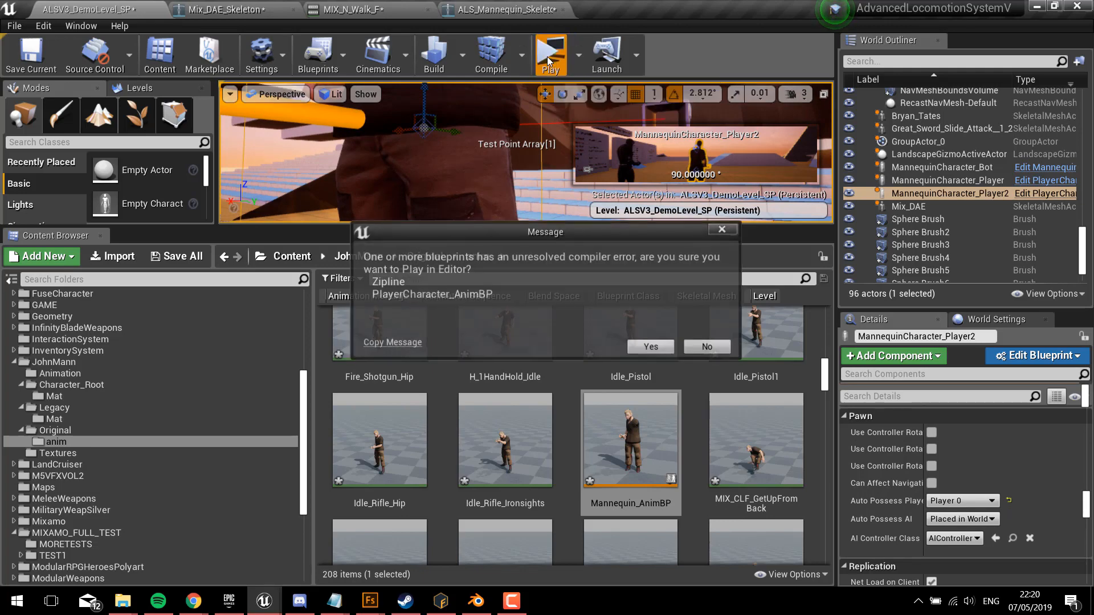
pyautogui.click(651, 346)
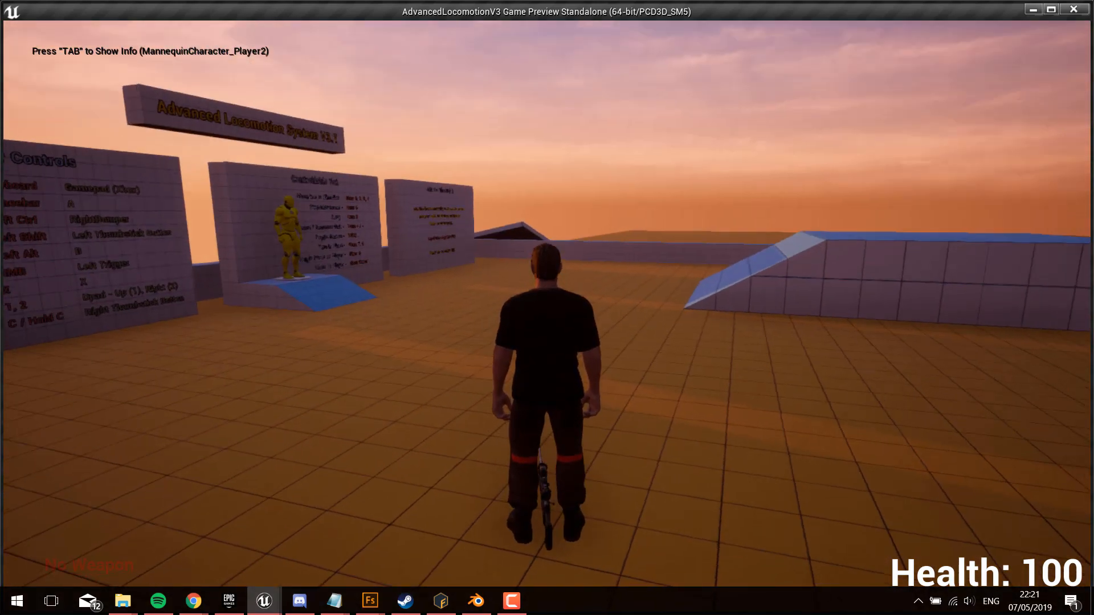
pyautogui.press('w')
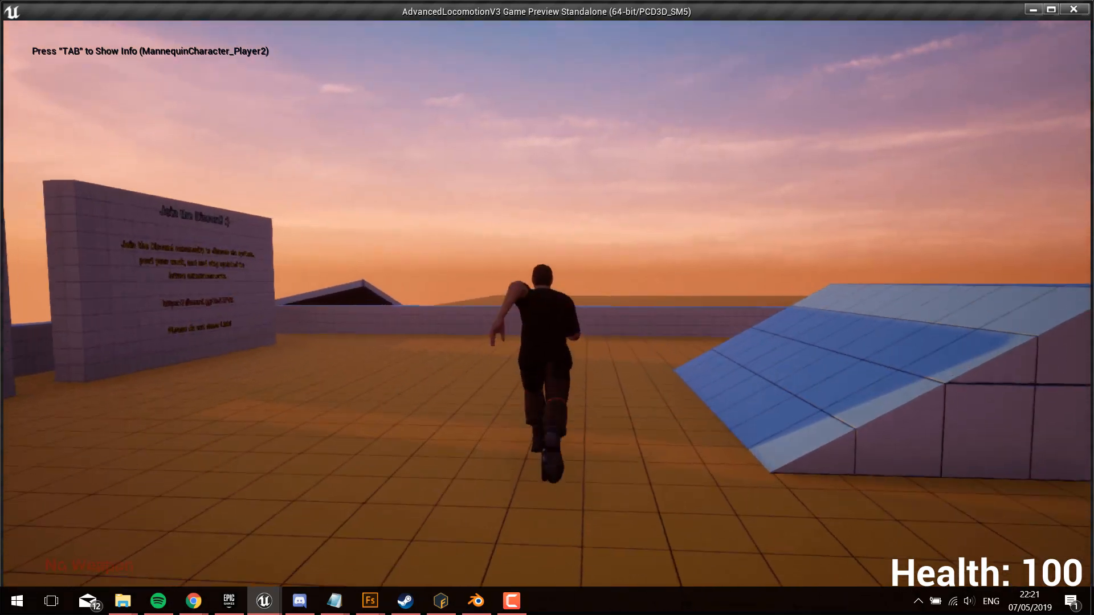
pyautogui.press('a')
pyautogui.press('d')
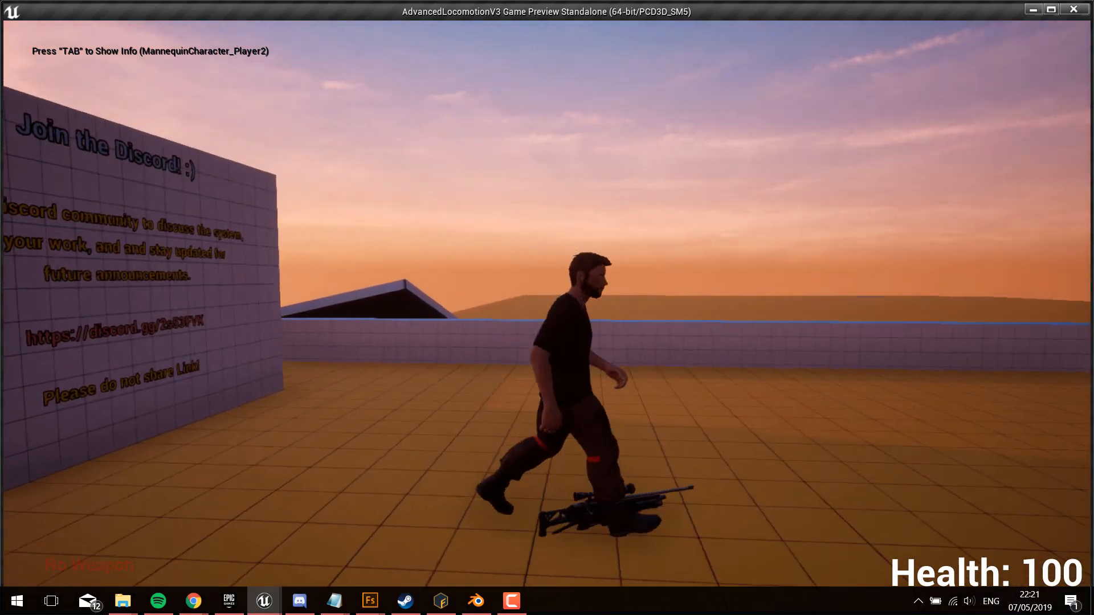
pyautogui.press('a')
pyautogui.press('d')
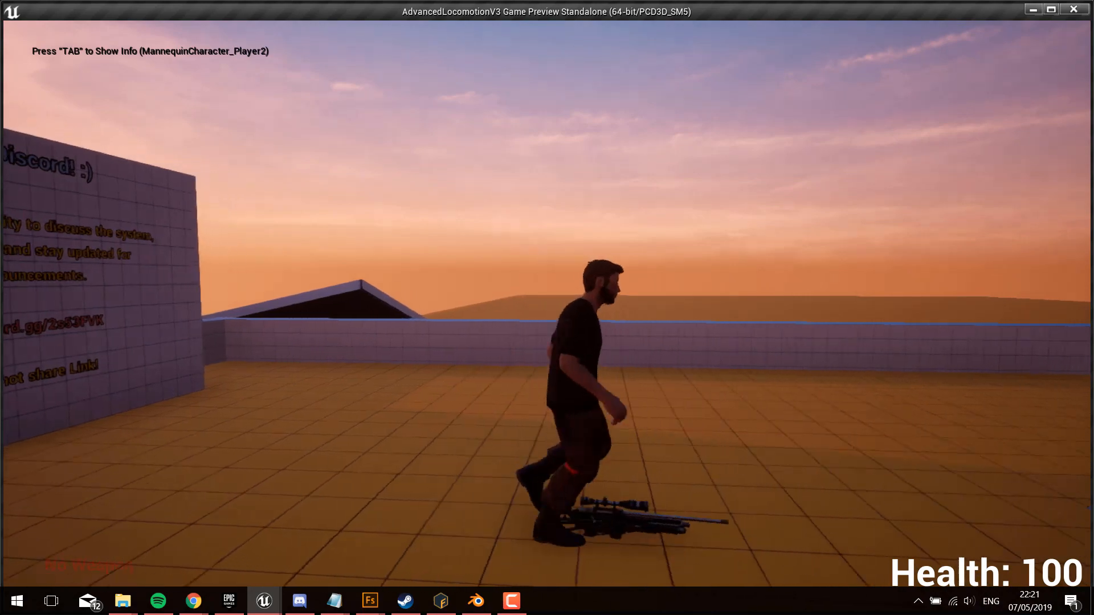
pyautogui.press('a')
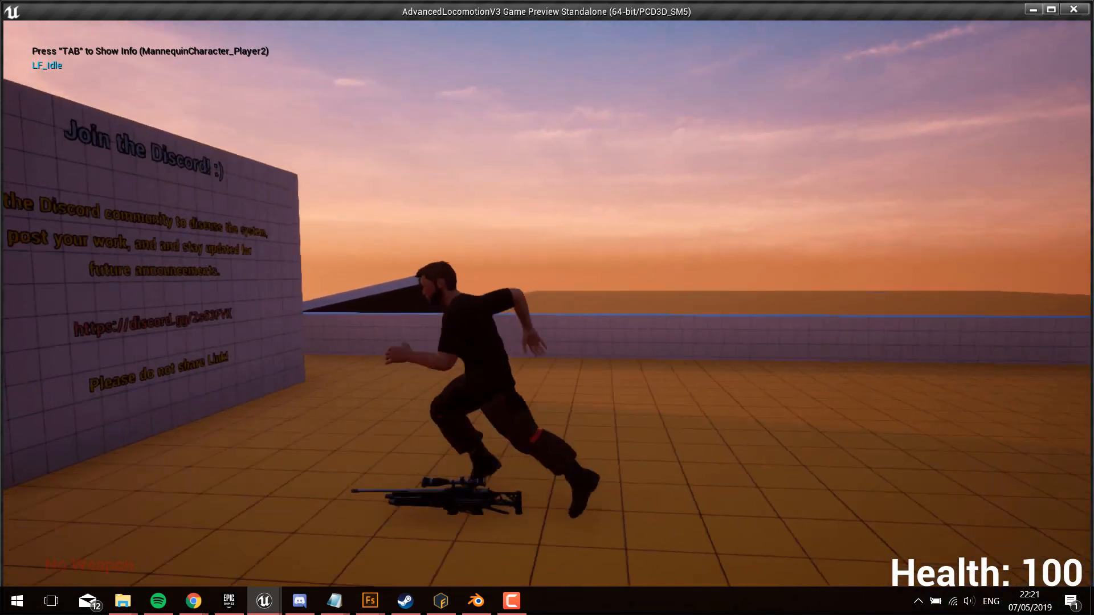
pyautogui.press('d')
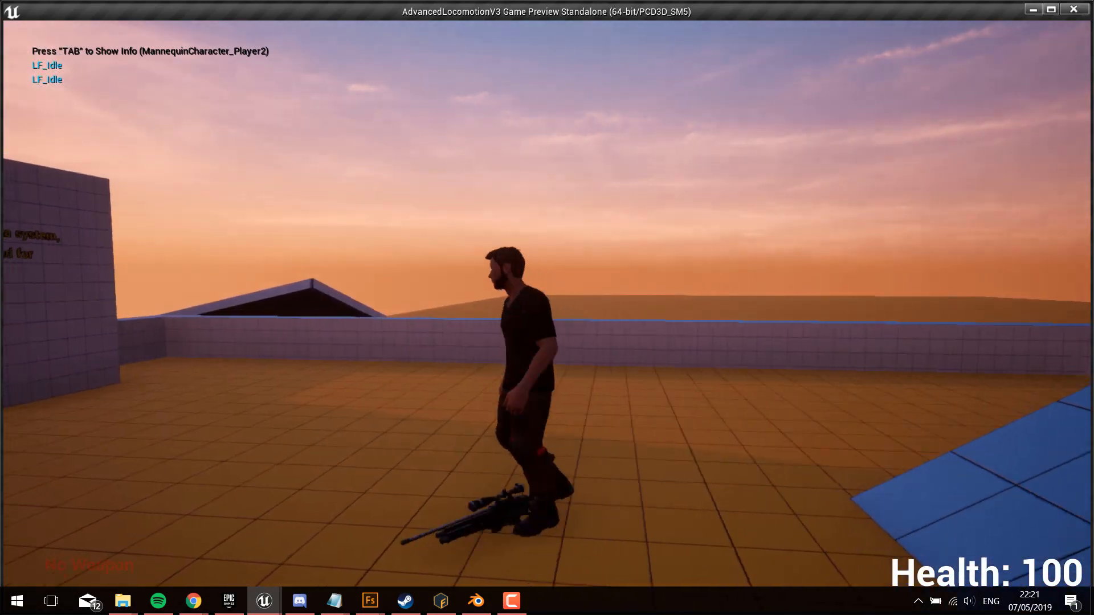
# Step: Run the character to the low wall and up the blue ramp, testing the jump animation along the way
pyautogui.press('w')
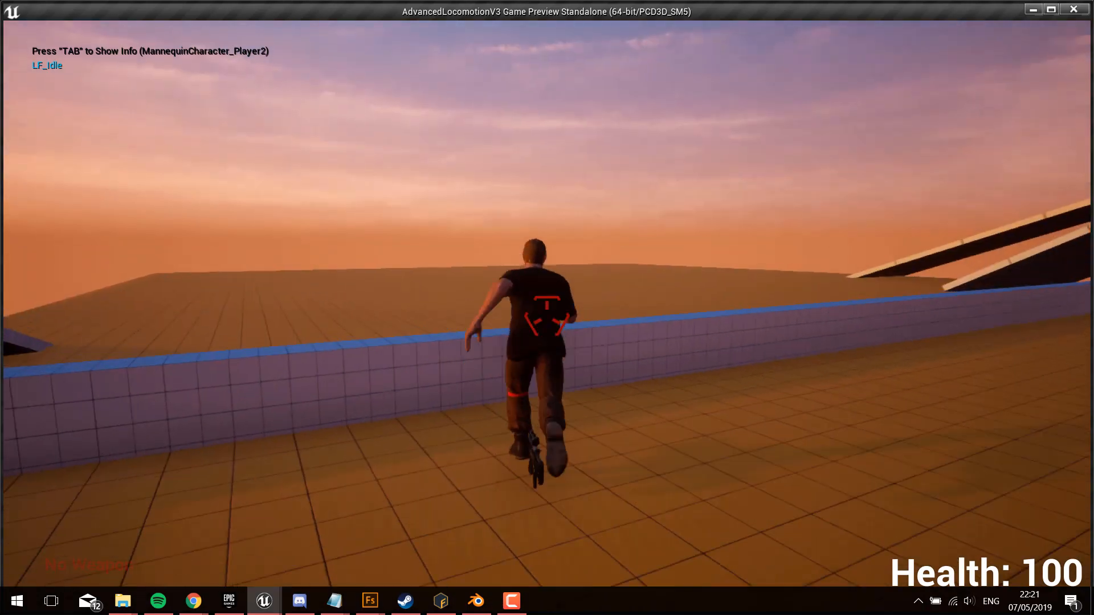
pyautogui.press('w')
pyautogui.press('space')
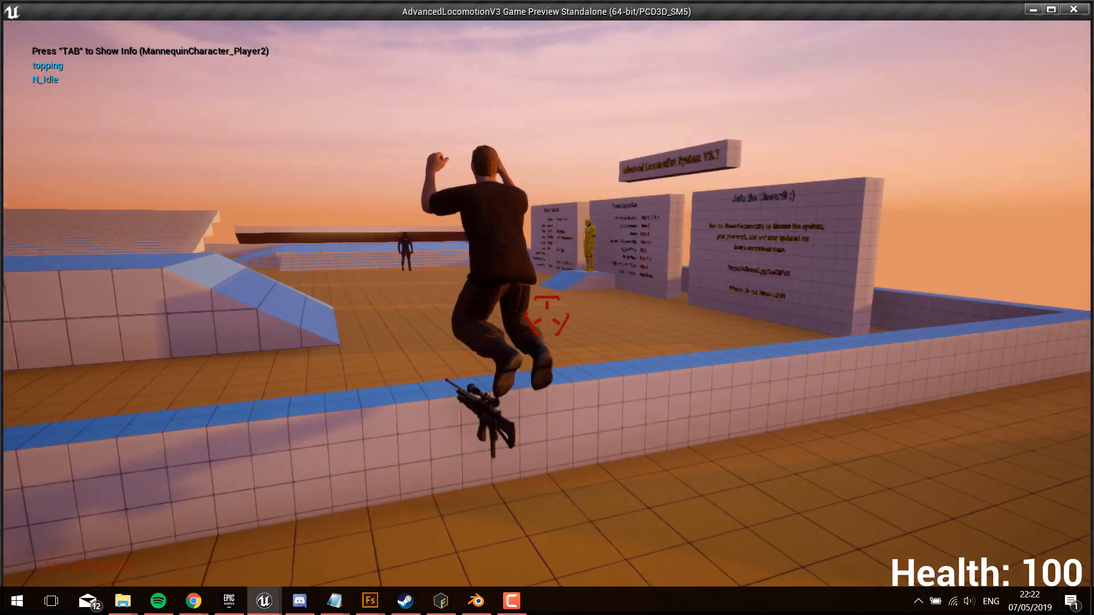
pyautogui.press('w')
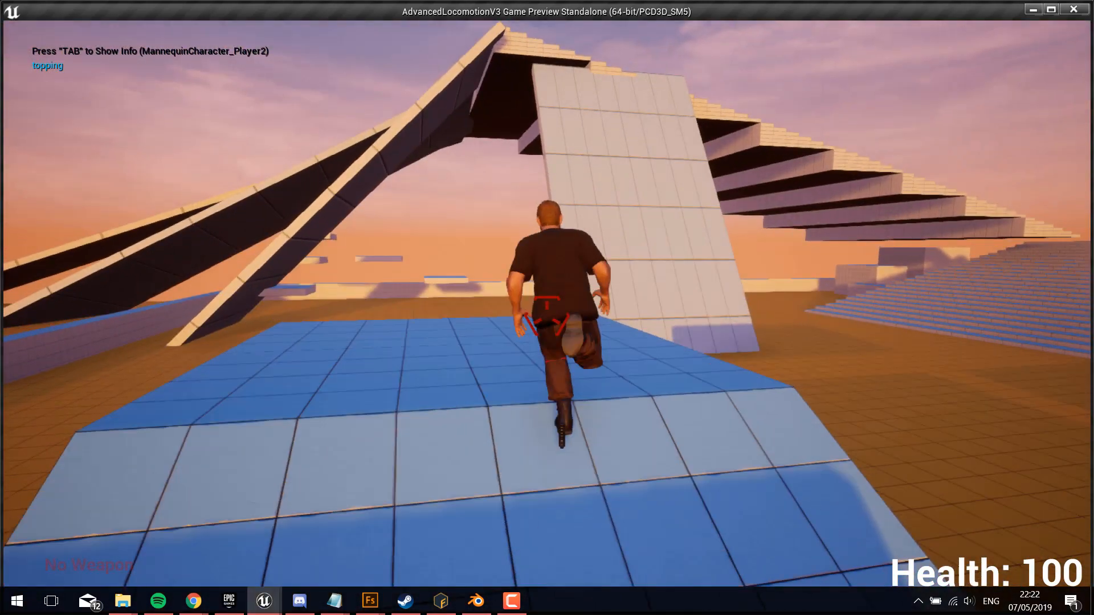
pyautogui.press('space')
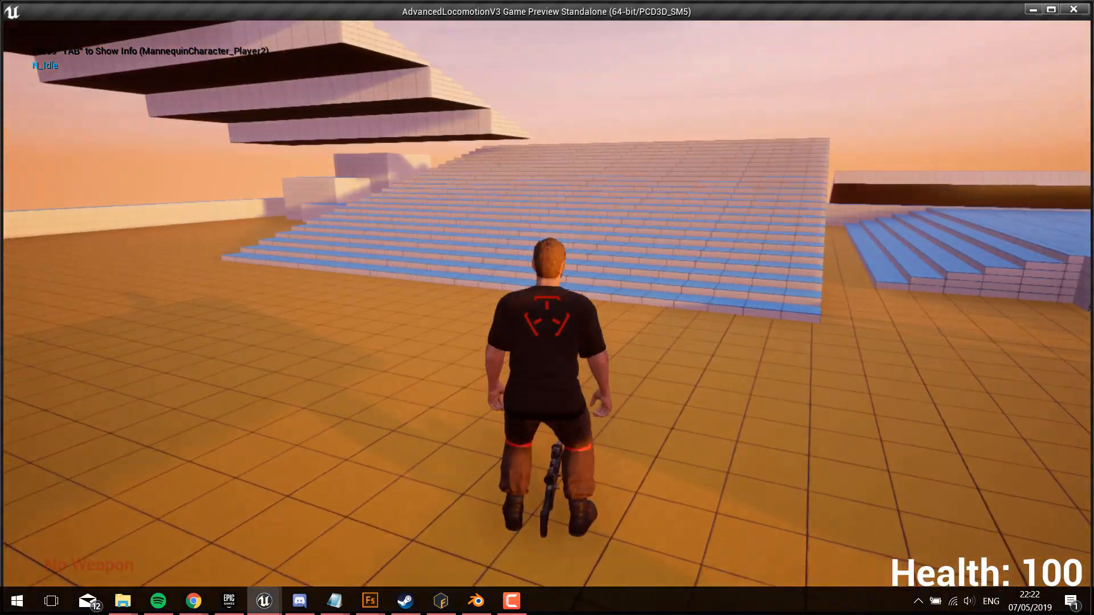
# Step: Try the camera action on the character, and test another jump and the walk across the level
pyautogui.press('c')
pyautogui.press('c')
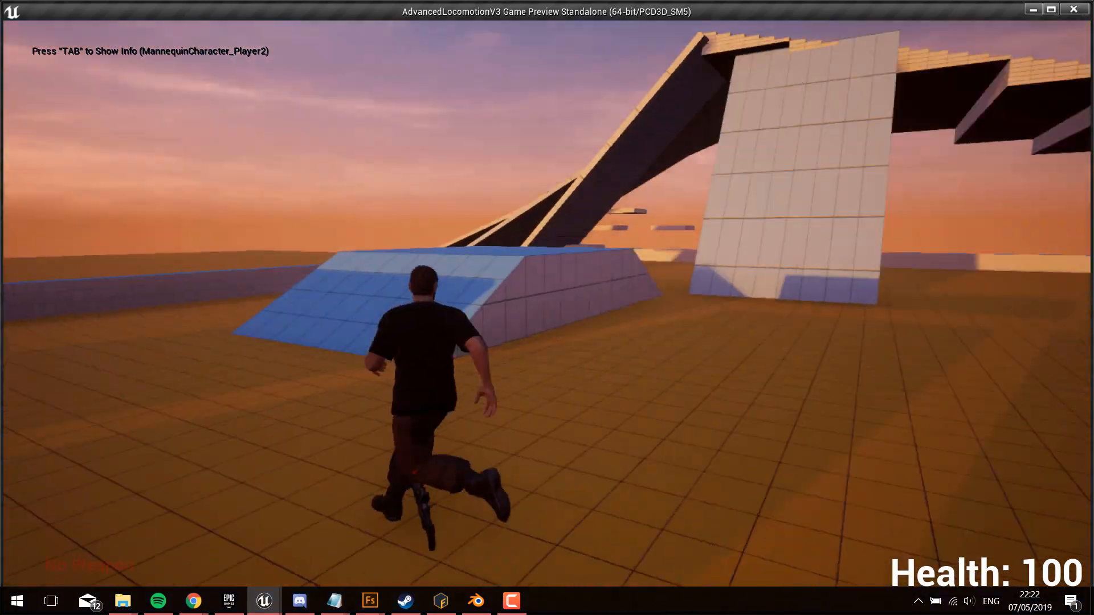
pyautogui.press('space')
pyautogui.press('w')
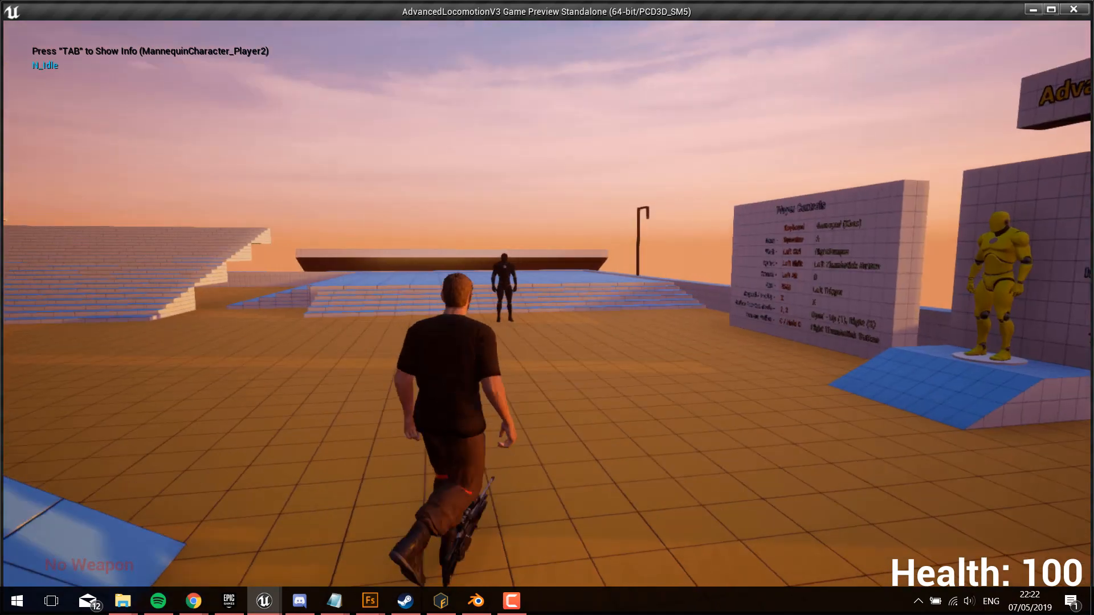
pyautogui.press('w')
pyautogui.press('w')
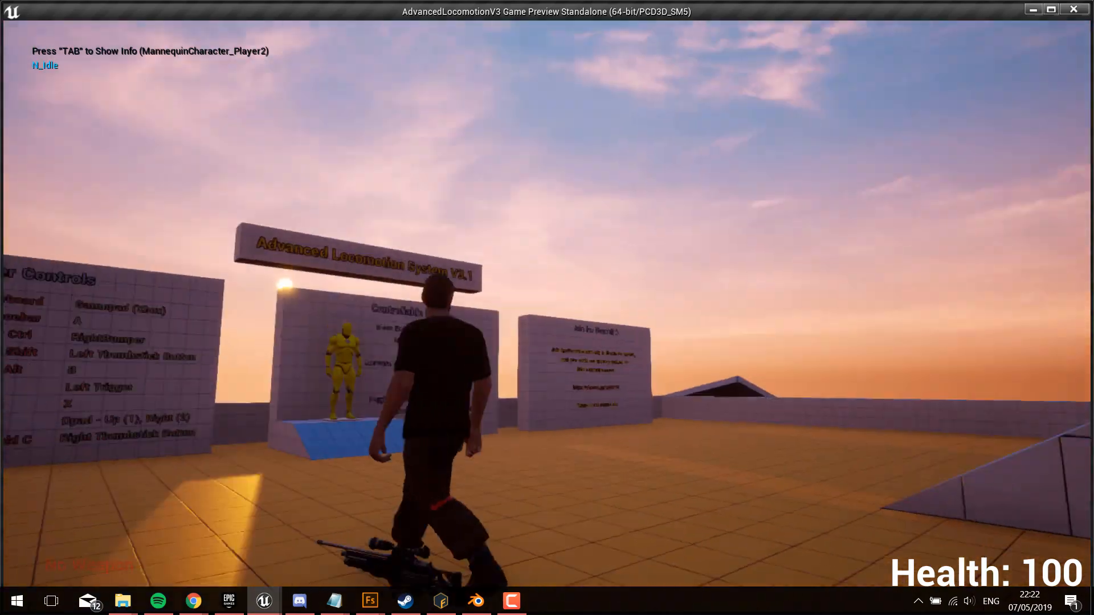
# Step: Test crouching and running past the black mannequin, and end the play session to return to the retargeted assets
pyautogui.press('e')
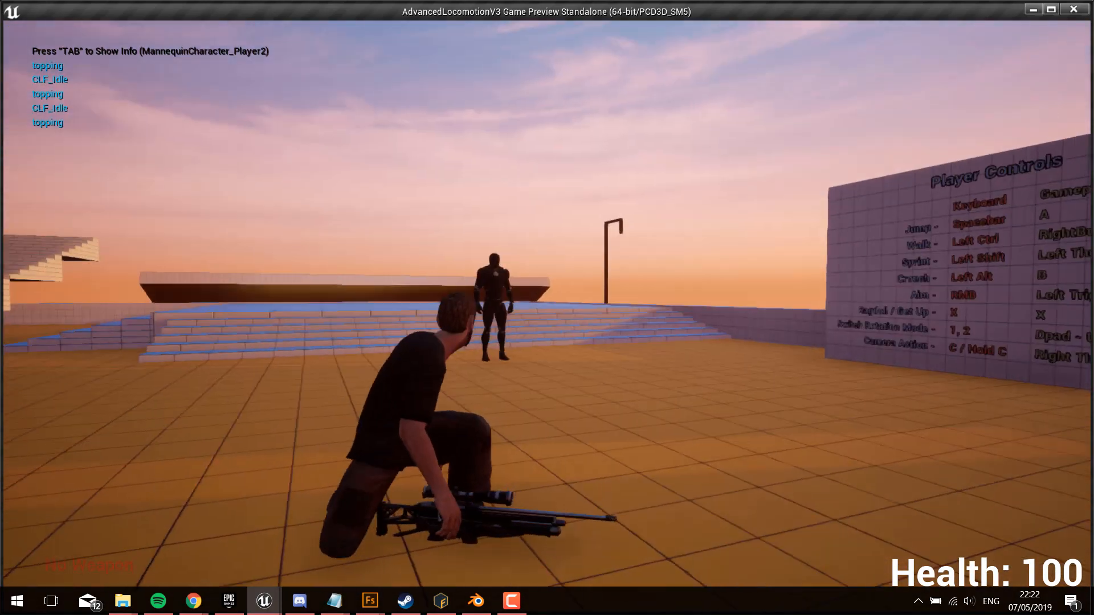
pyautogui.press('alt')
pyautogui.press('w')
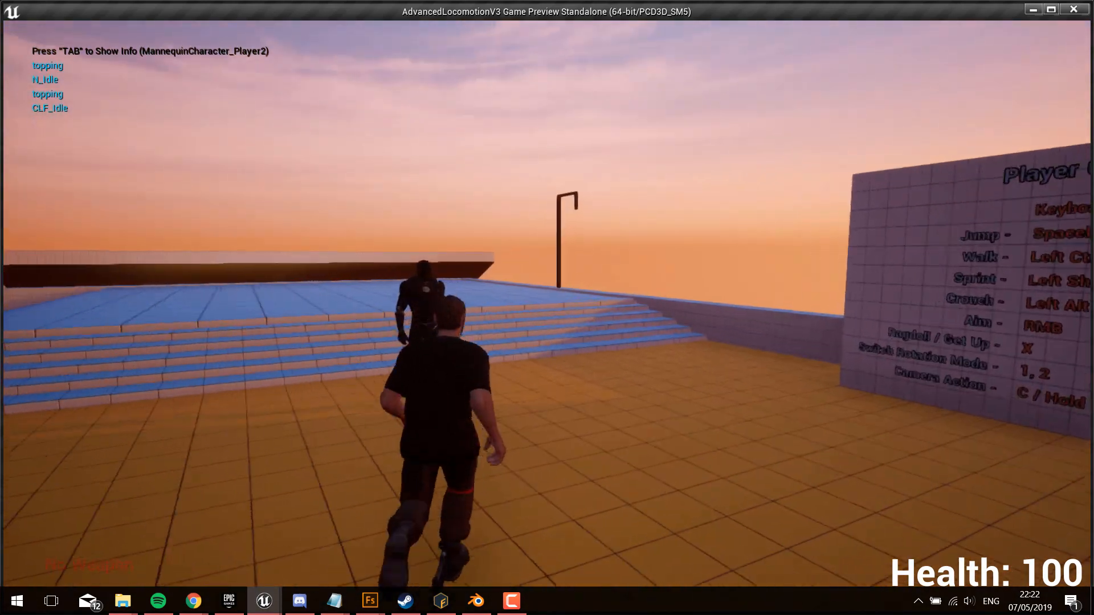
pyautogui.press('w')
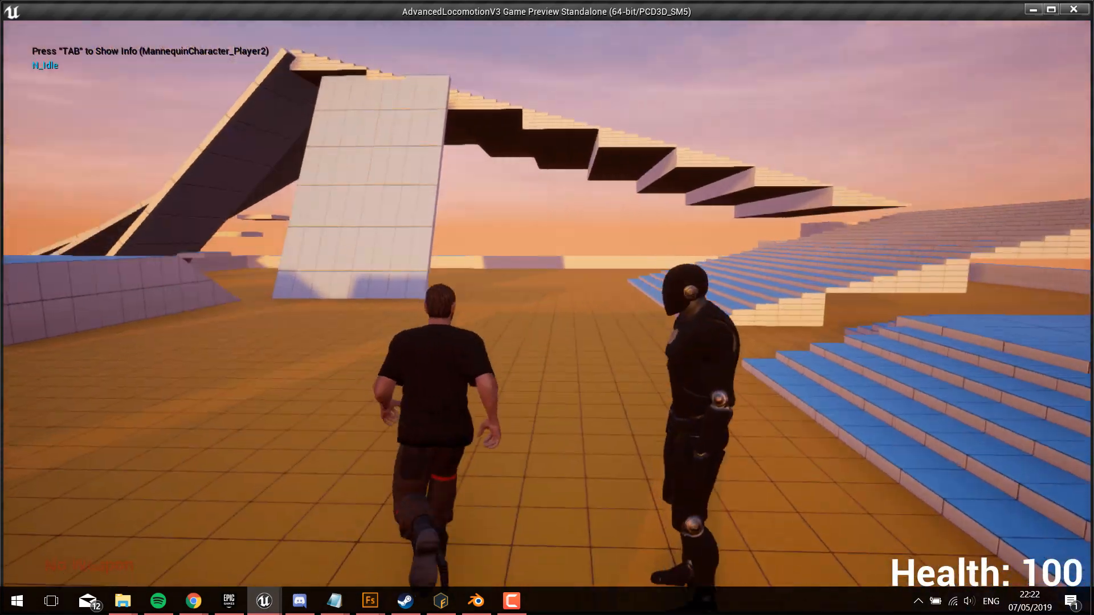
pyautogui.press('Escape')
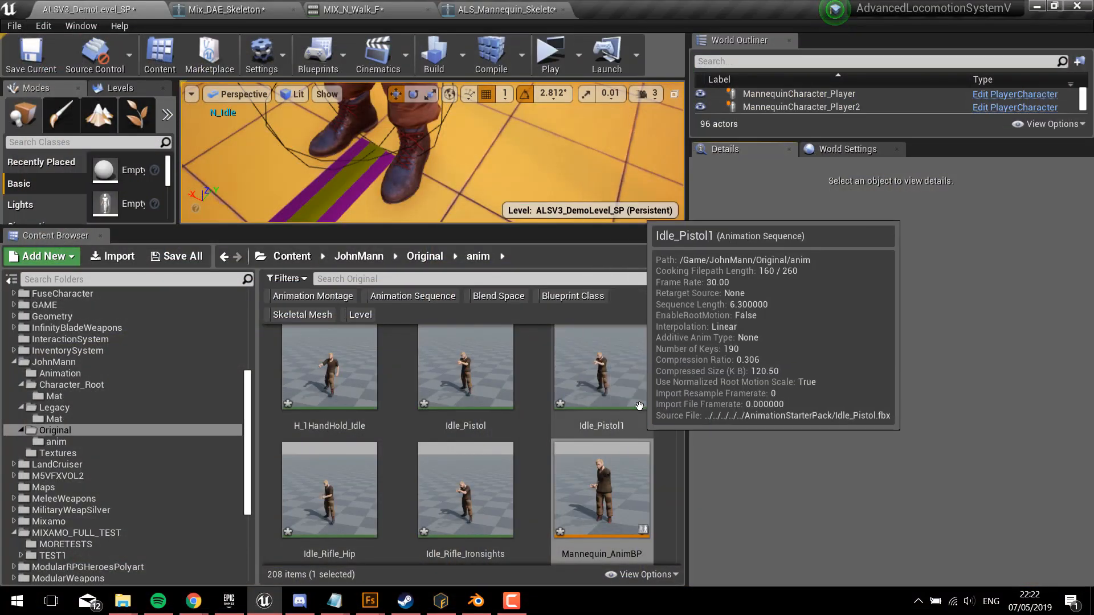
pyautogui.scroll(-2, 604, 442)
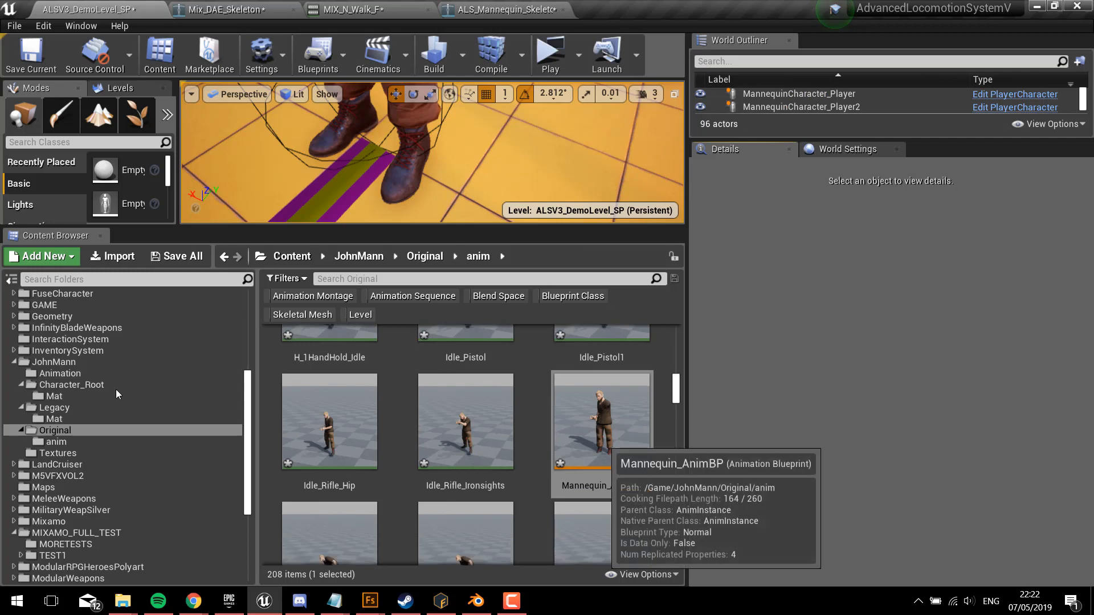
# Step: Open the Characters folder of AdvancedLocomotionV3 and select the MannequinCharacter_Player2 actor in the level
pyautogui.scroll(2, 115, 389)
pyautogui.scroll(4, 141, 391)
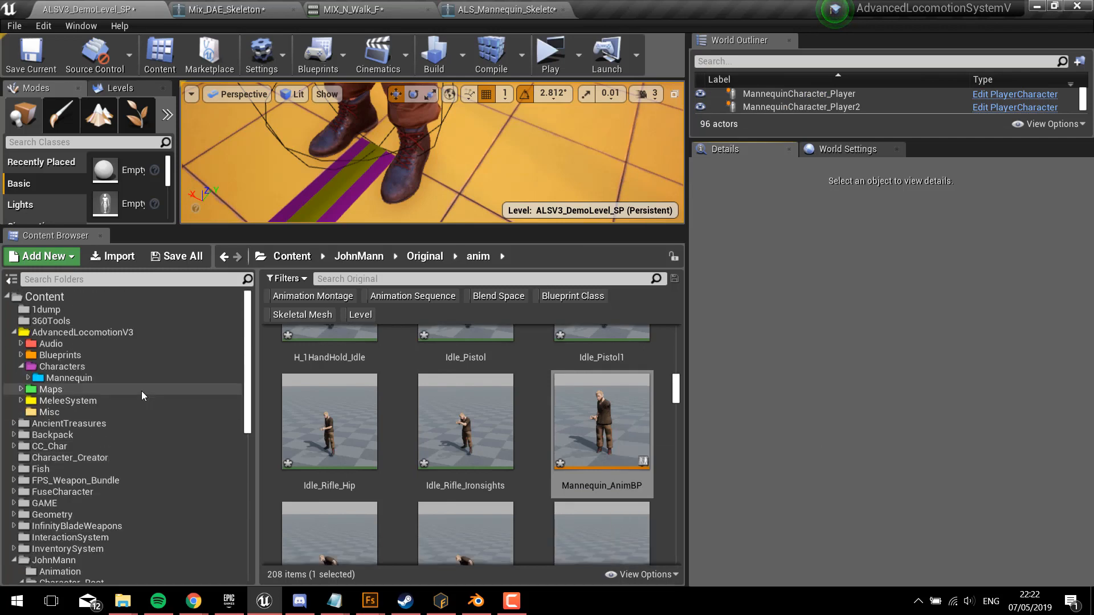
pyautogui.click(83, 378)
pyautogui.click(80, 368)
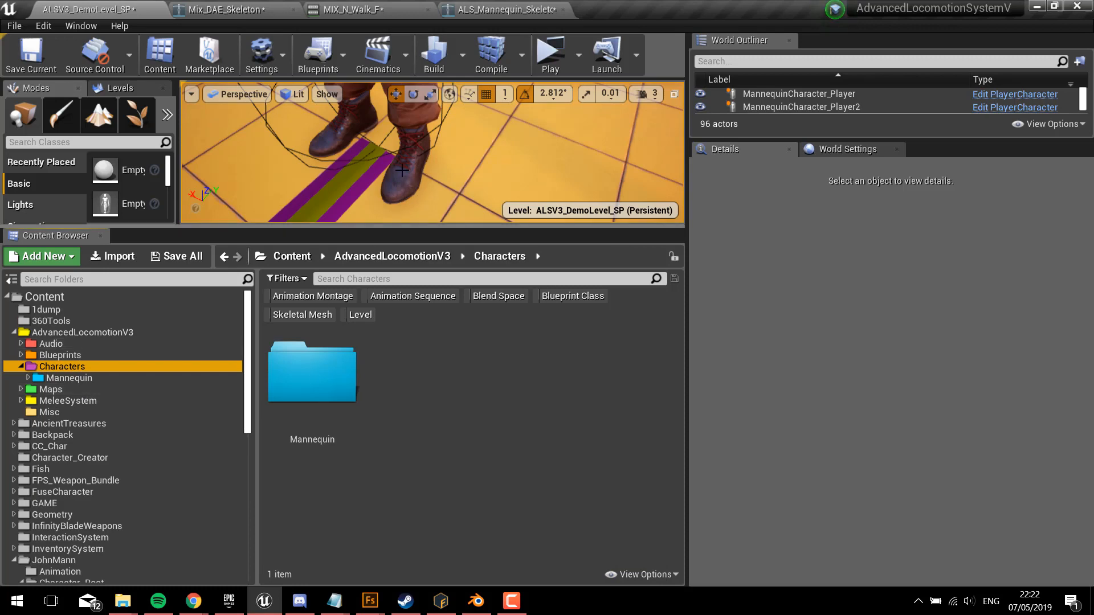
pyautogui.click(414, 141)
pyautogui.moveTo(415, 142)
pyautogui.mouseDown(button='right')
pyautogui.moveTo(431, 91)
pyautogui.moveTo(414, 157)
pyautogui.mouseUp(button='right')
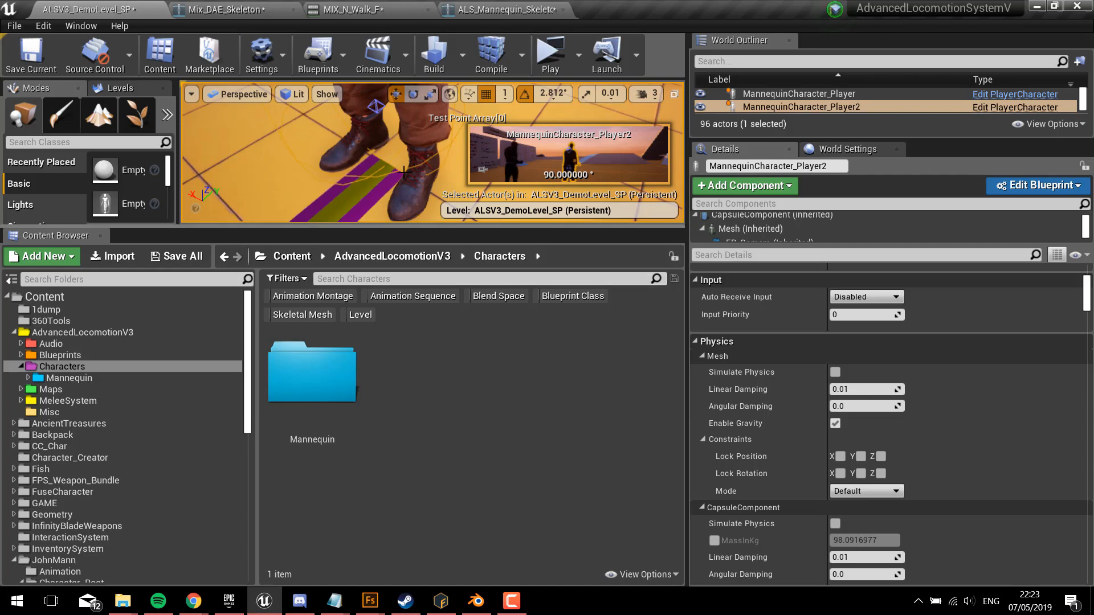
# Step: Open the Mannequin folder inside Characters and select the Mannequin_IK_AnimBP animation blueprint
pyautogui.click(79, 378)
pyautogui.scroll(-3, 536, 456)
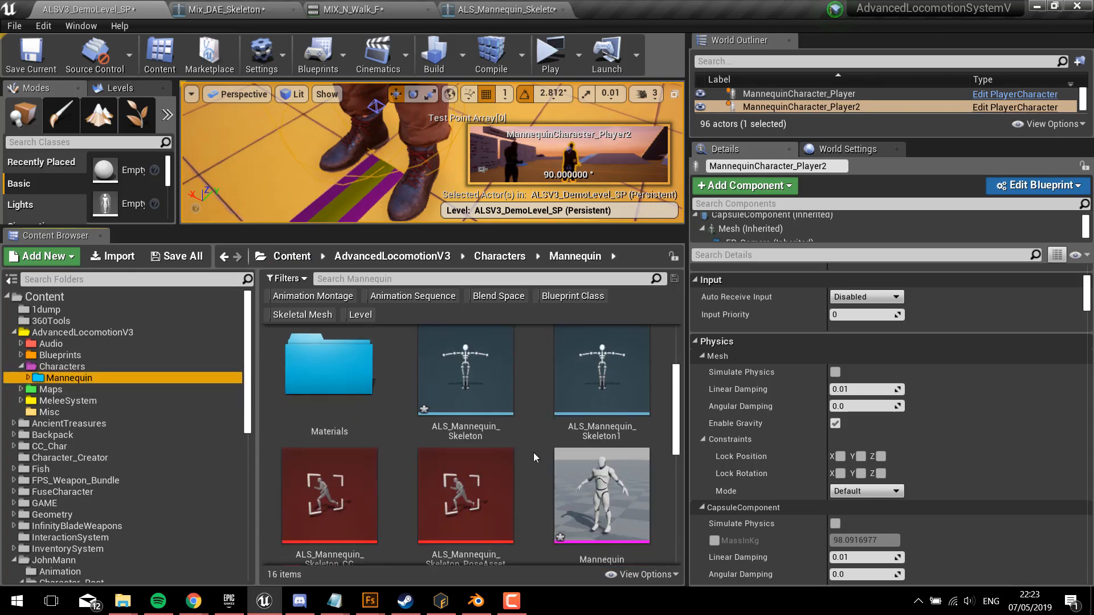
pyautogui.scroll(-3, 467, 444)
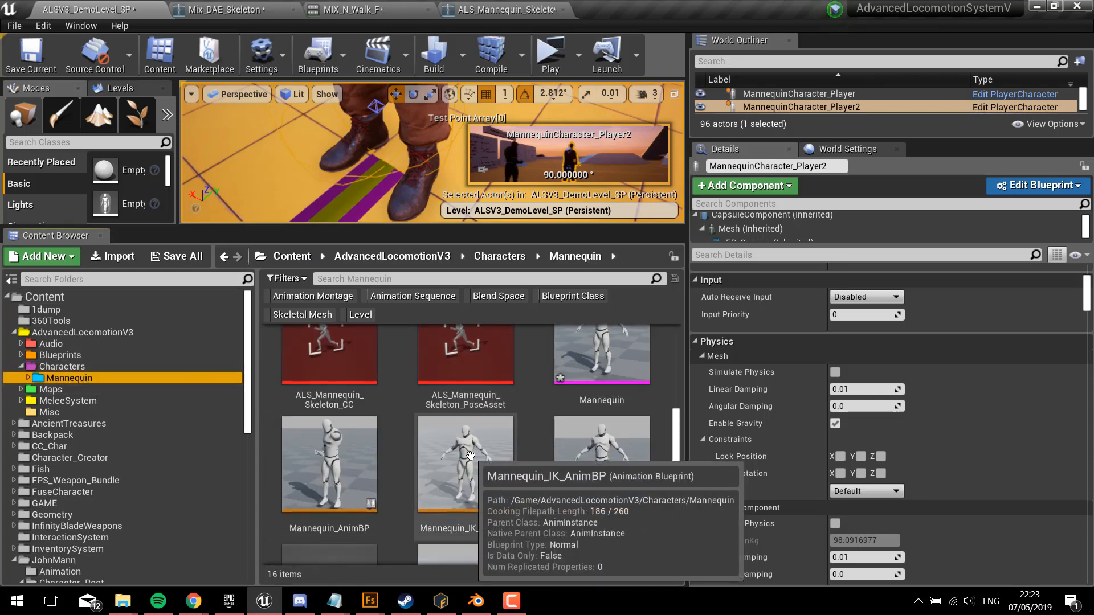
pyautogui.click(473, 461)
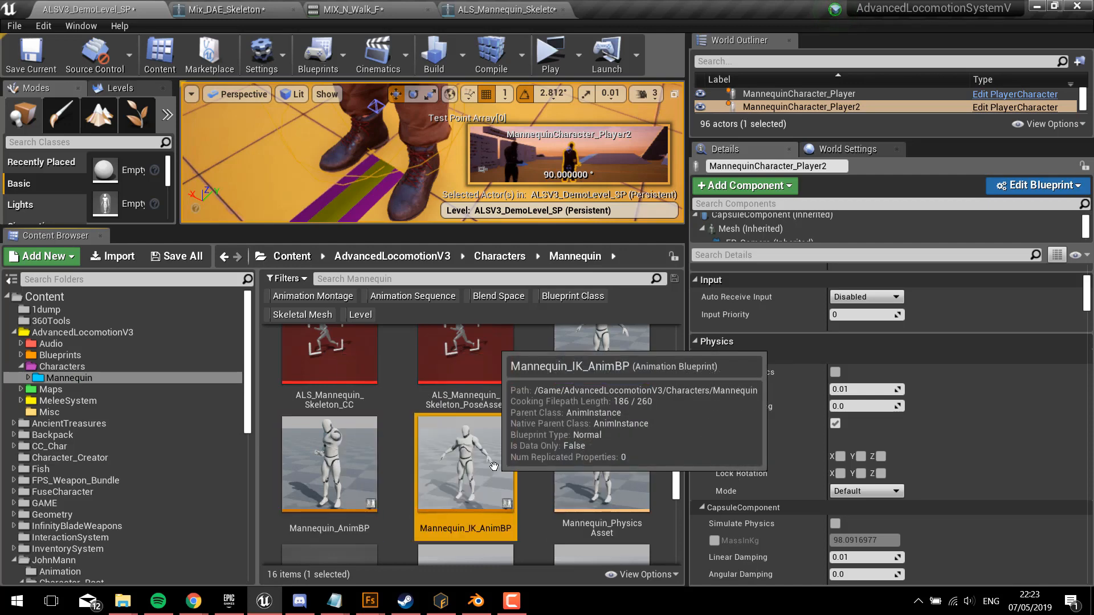
# Step: Play the level, walk the character across to the blue stairs, end the session and clear the asset selection
pyautogui.click(548, 53)
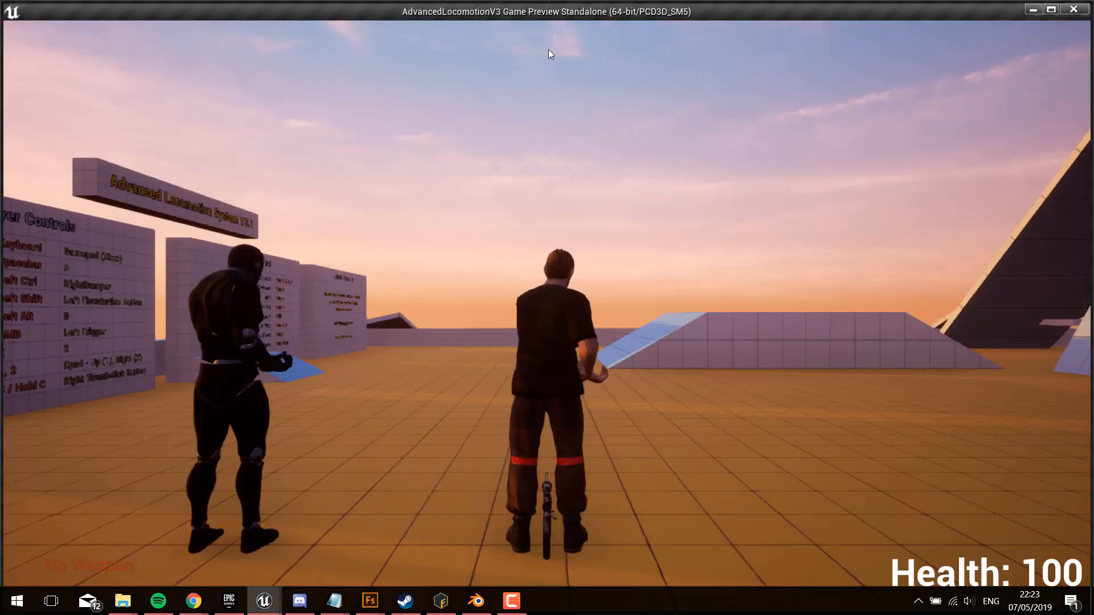
pyautogui.press('w')
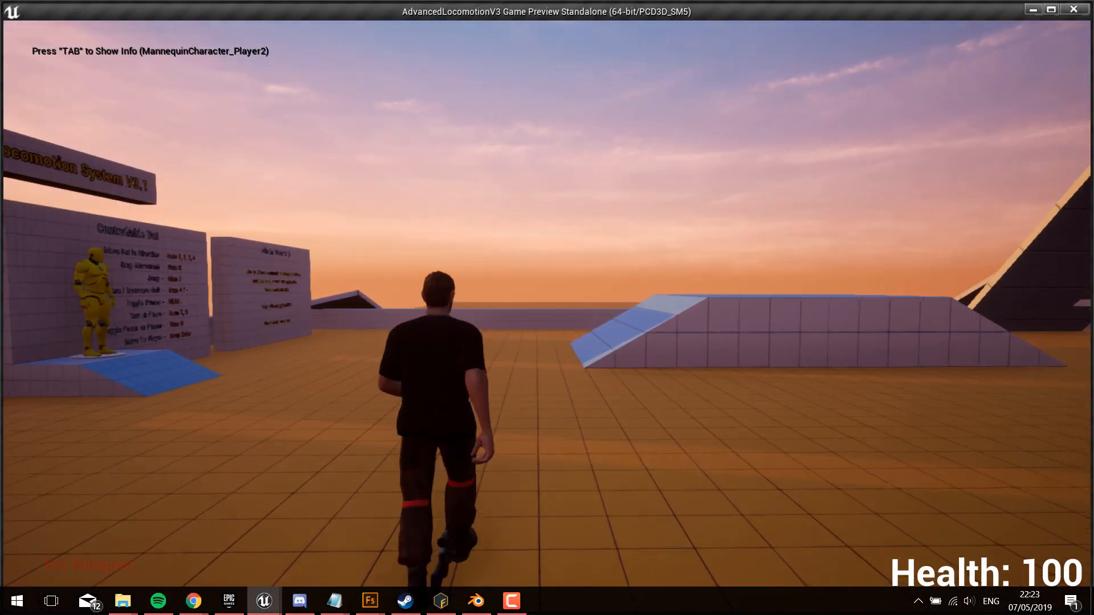
pyautogui.press('1')
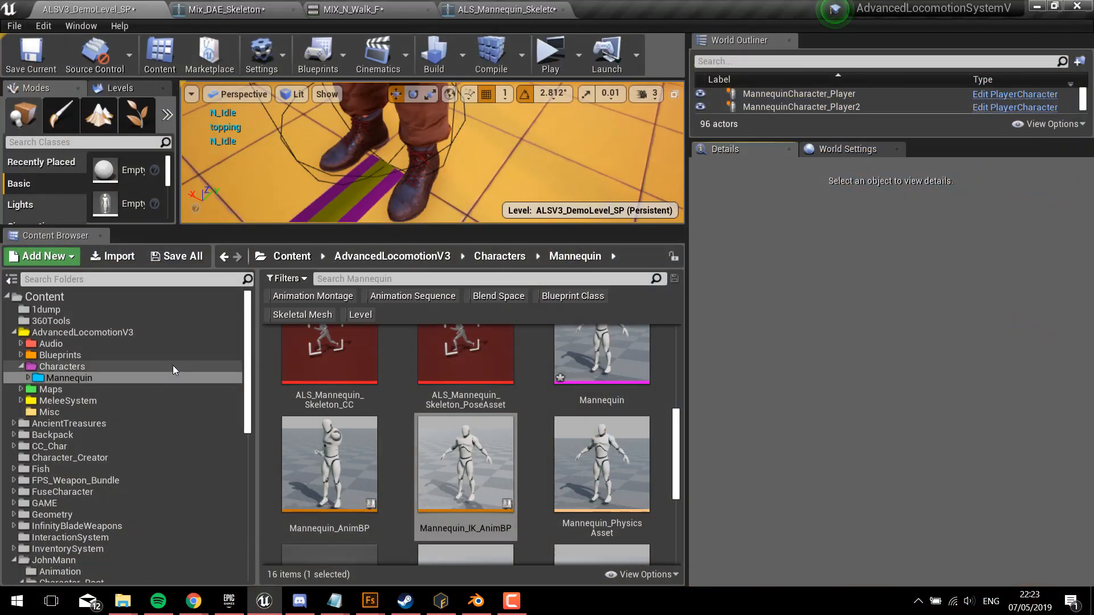
pyautogui.click(423, 481)
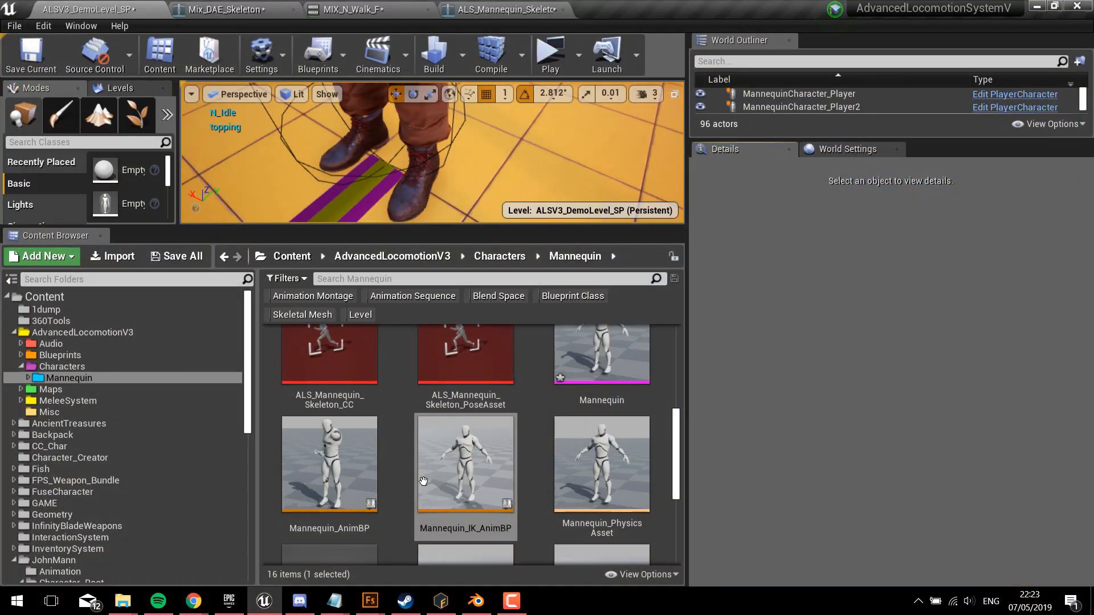
pyautogui.scroll(-3, 468, 481)
pyautogui.scroll(3, 537, 481)
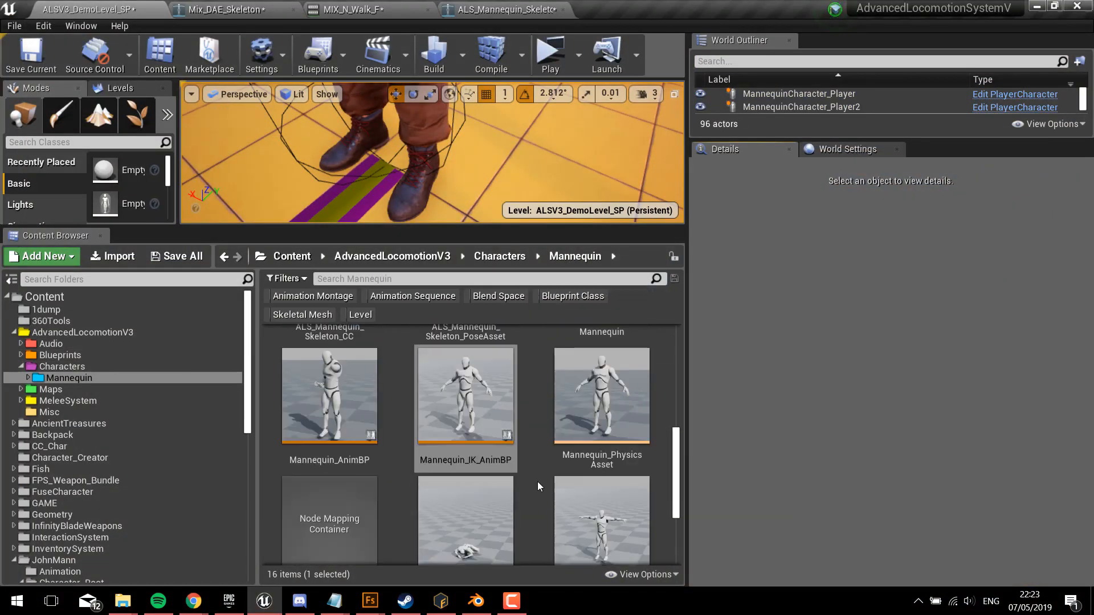
pyautogui.click(538, 480)
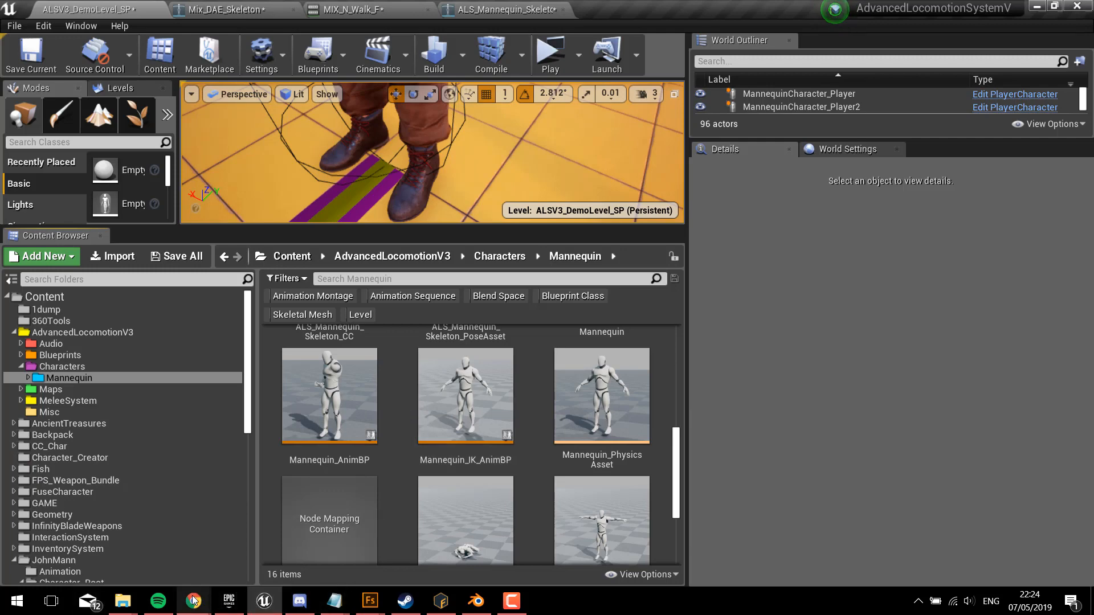
# Step: Switch to Mixamo in Chrome and inspect the T-posed character from several angles, with skeleton view turned on and off again
pyautogui.moveTo(193, 600)
pyautogui.click(415, 541)
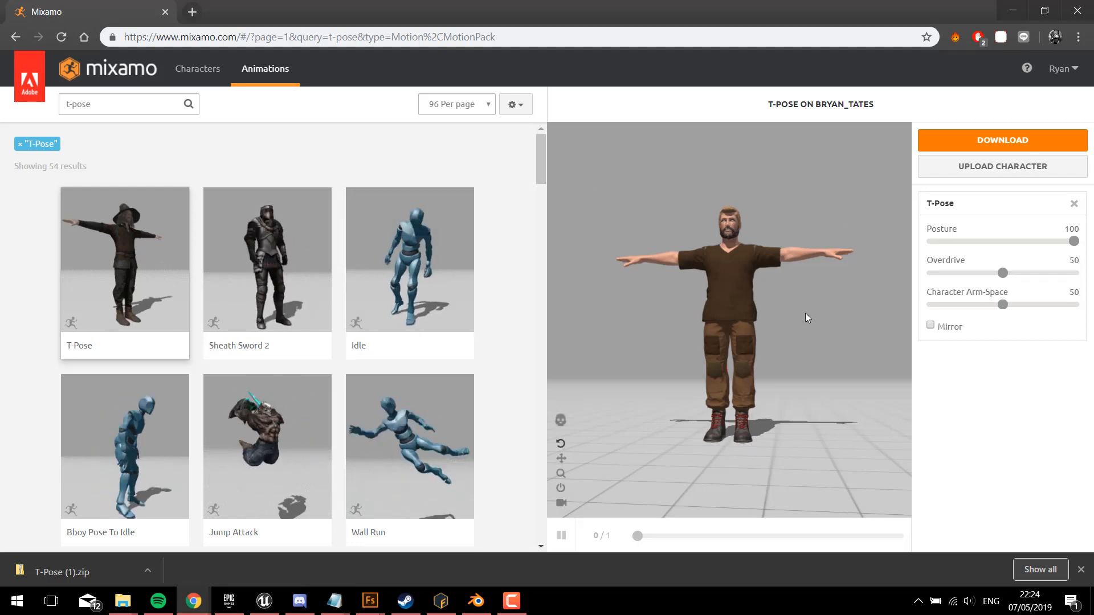
pyautogui.moveTo(805, 313); pyautogui.dragTo(818, 348)
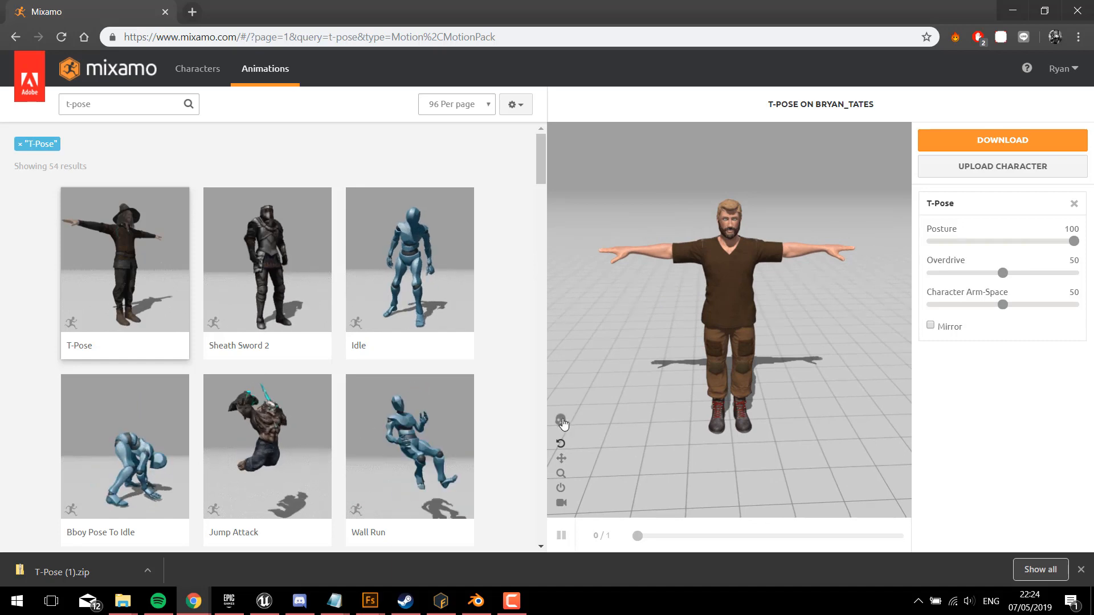
pyautogui.click(561, 421)
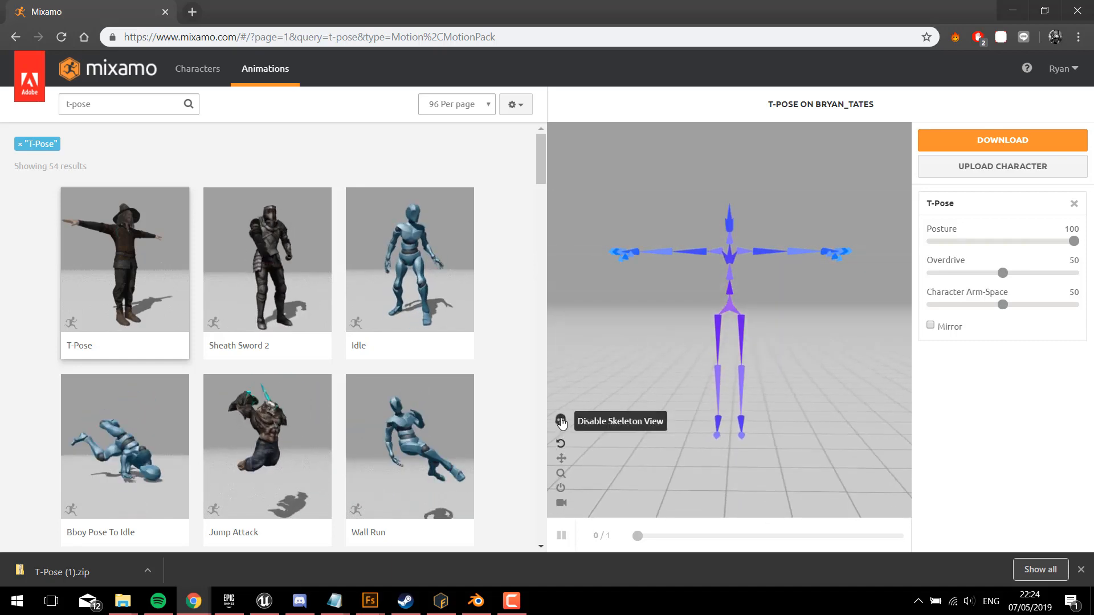
pyautogui.click(561, 421)
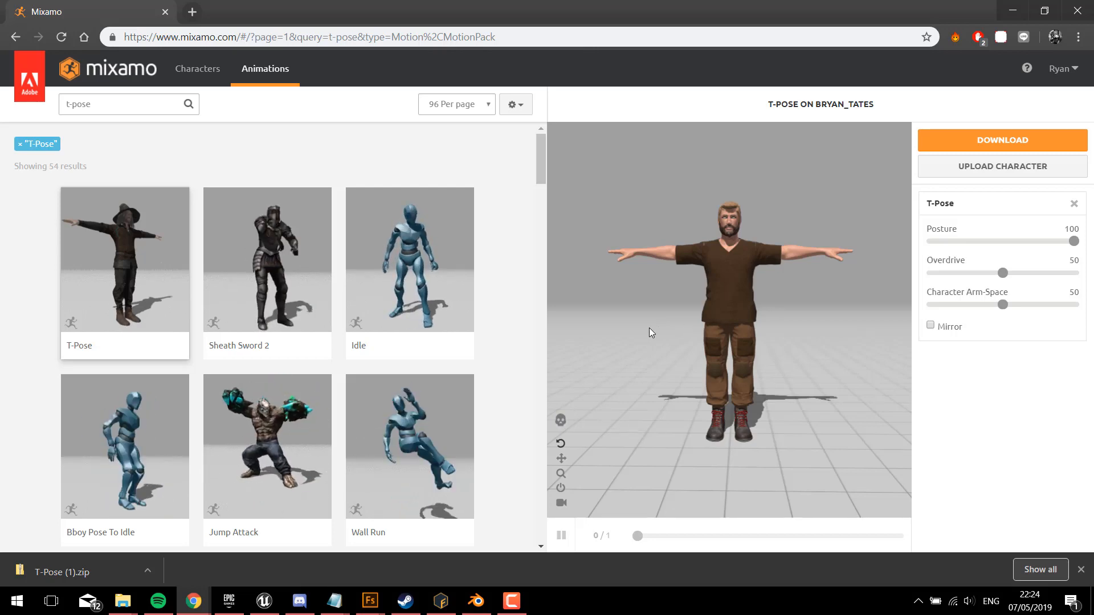
pyautogui.moveTo(651, 332); pyautogui.dragTo(619, 321)
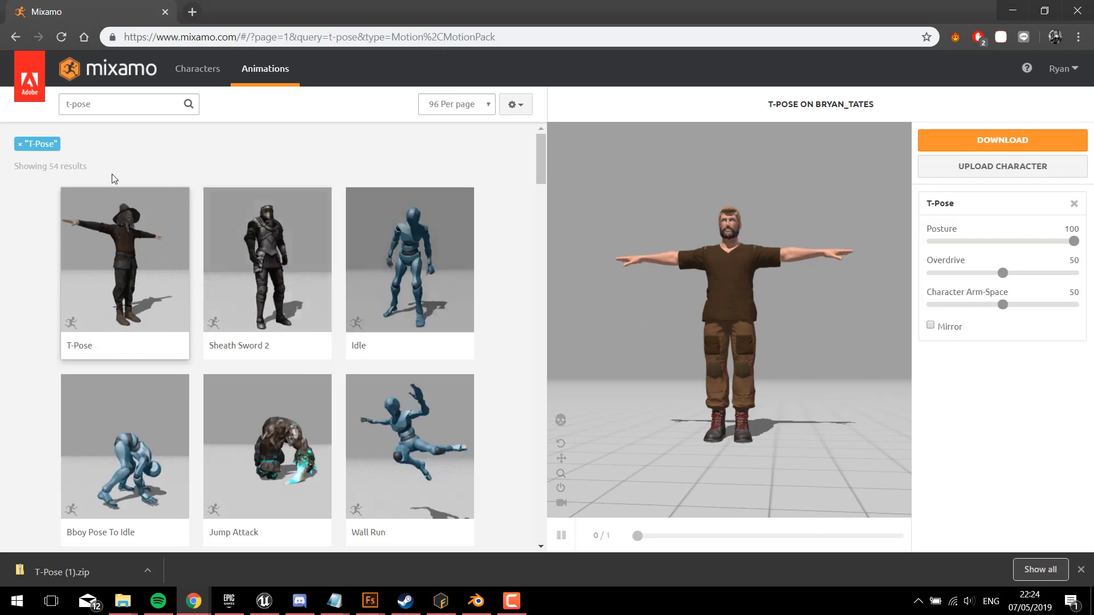
# Step: Apply the Wall Run animation to the Mixamo character and preview it from another angle
pyautogui.scroll(-3, 341, 319)
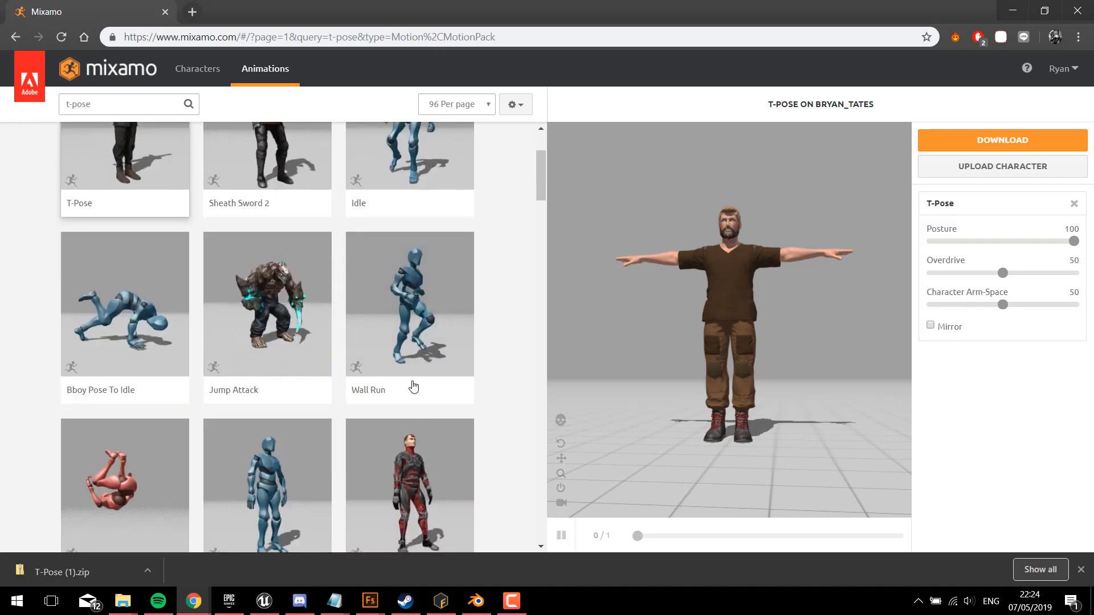
pyautogui.click(424, 314)
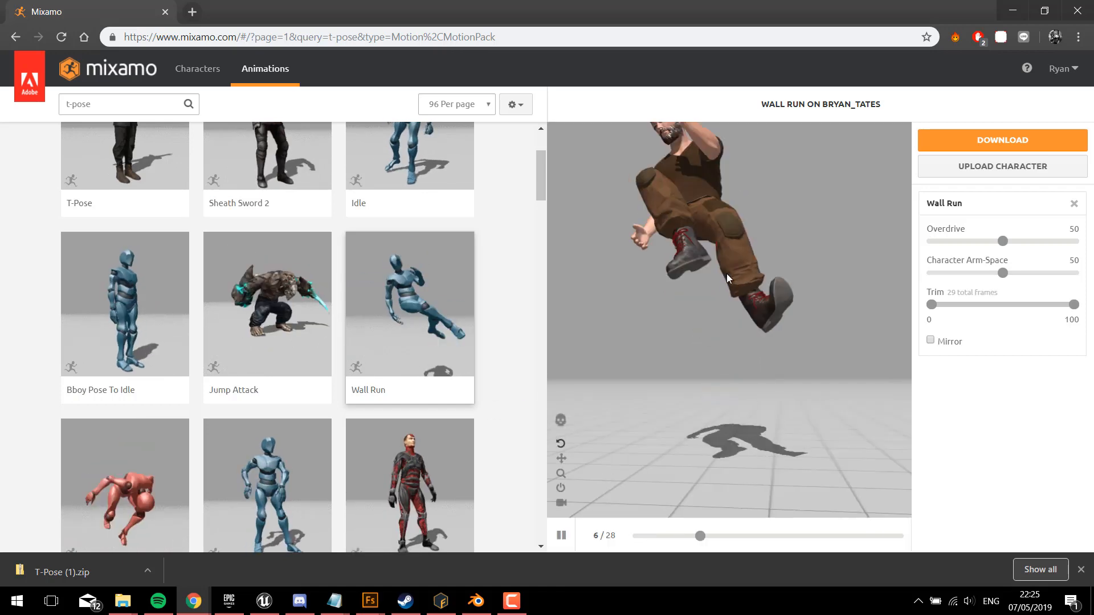
pyautogui.moveTo(661, 347); pyautogui.dragTo(814, 204)
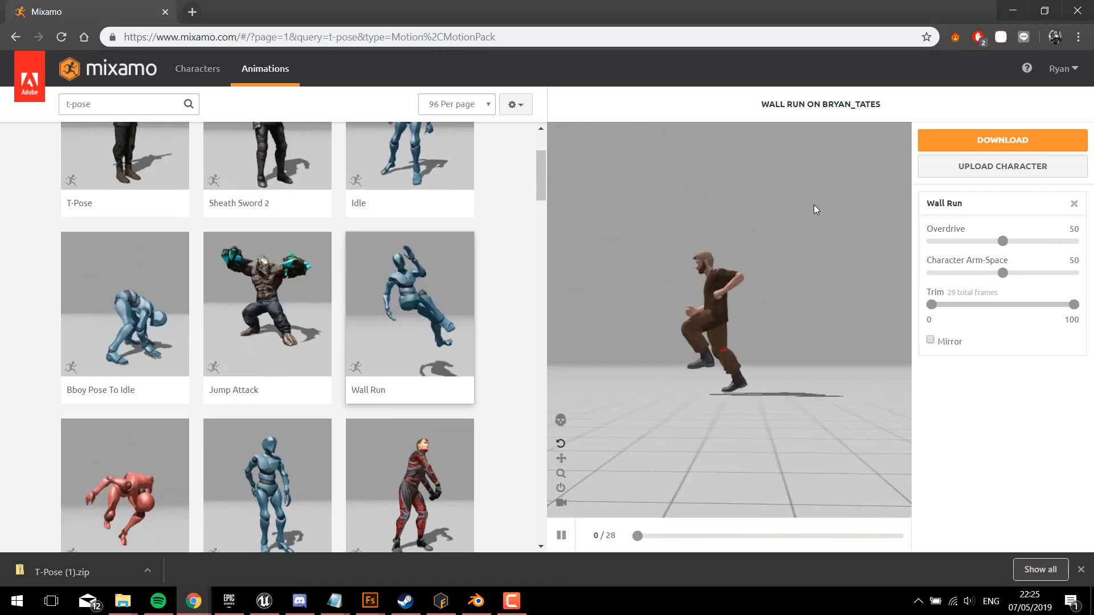
# Step: Open the download settings for Wall Run and set the format to FBX(.fbx) and the skin option to Without Skin
pyautogui.click(971, 150)
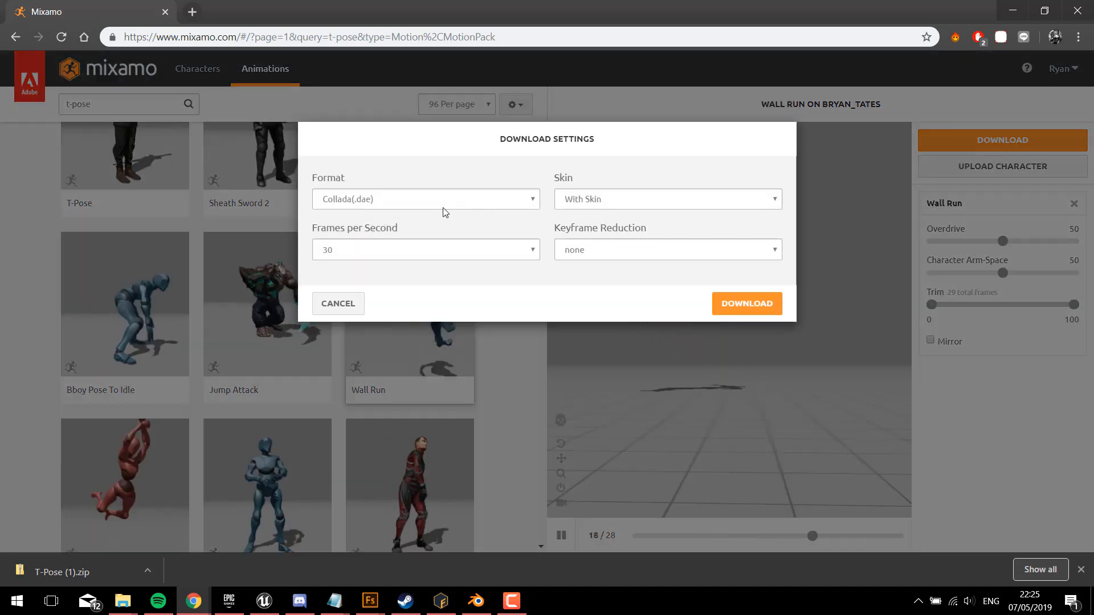
pyautogui.click(442, 206)
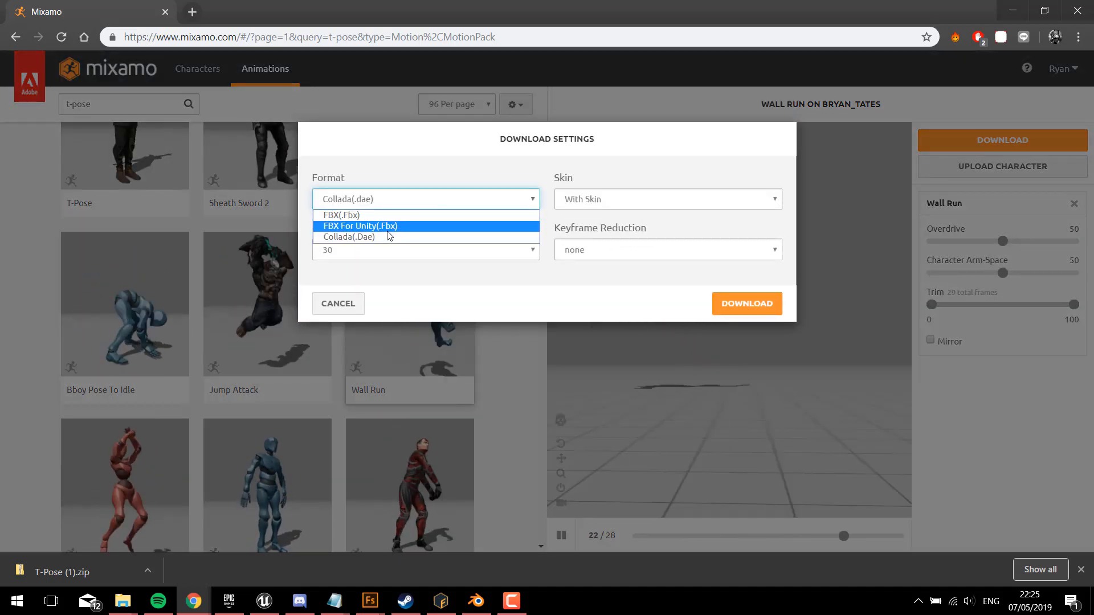
pyautogui.click(481, 215)
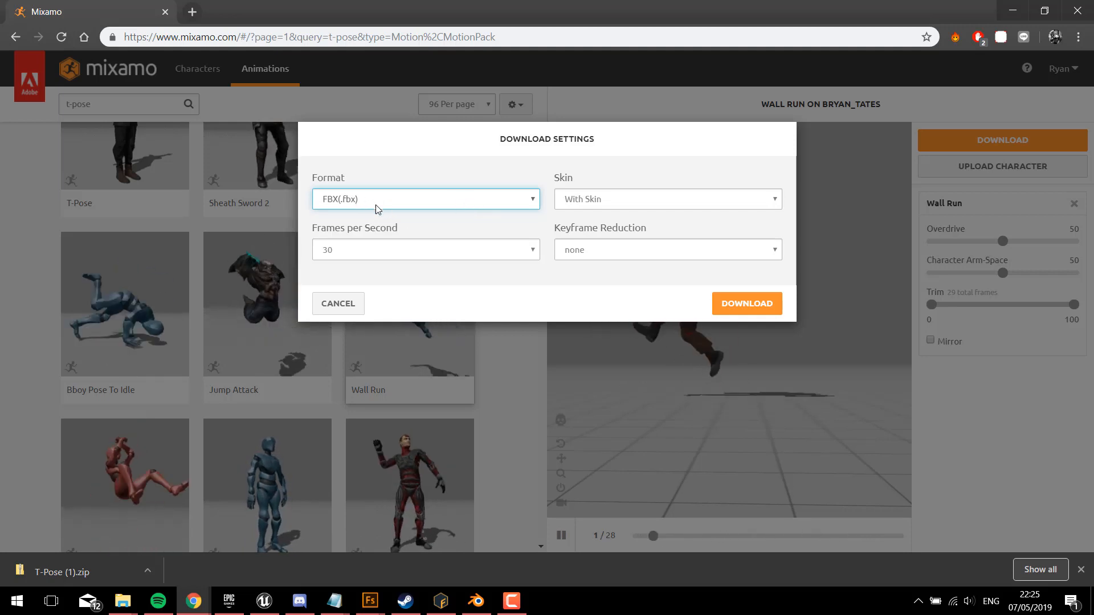
pyautogui.click(609, 200)
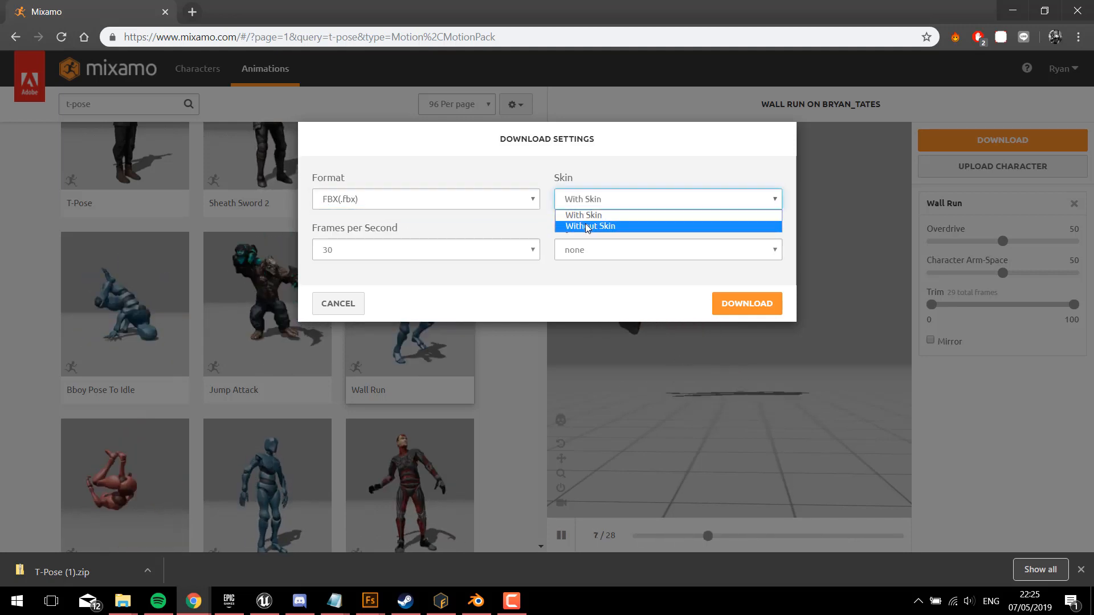
pyautogui.click(587, 226)
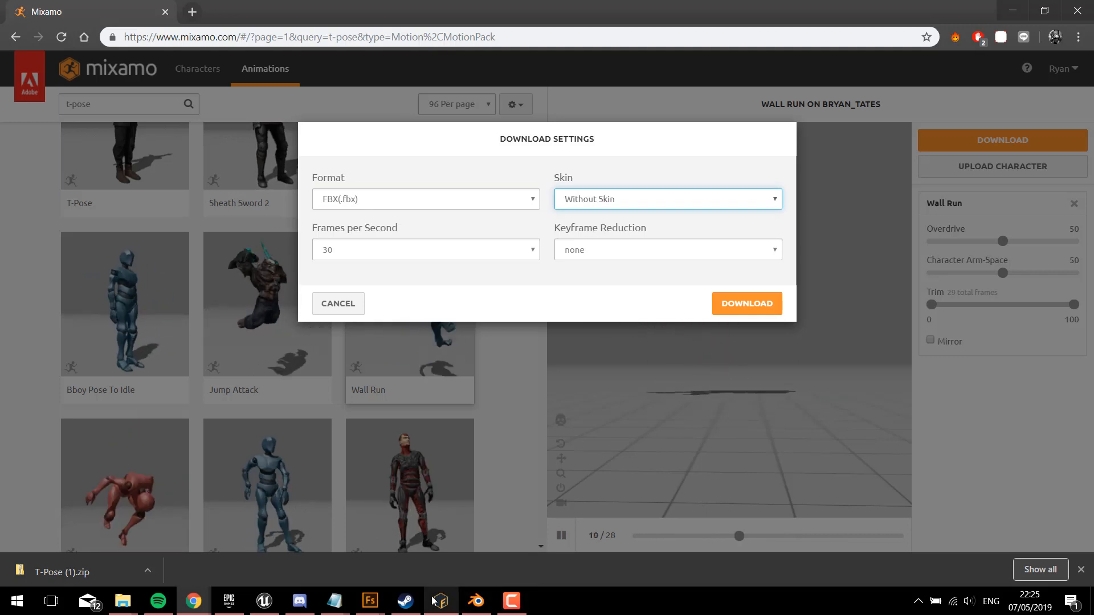
# Step: Switch to the Converted folder in File Explorer and go up to its parent folder Mixamo_Procedure_NEWTEST
pyautogui.click(123, 601)
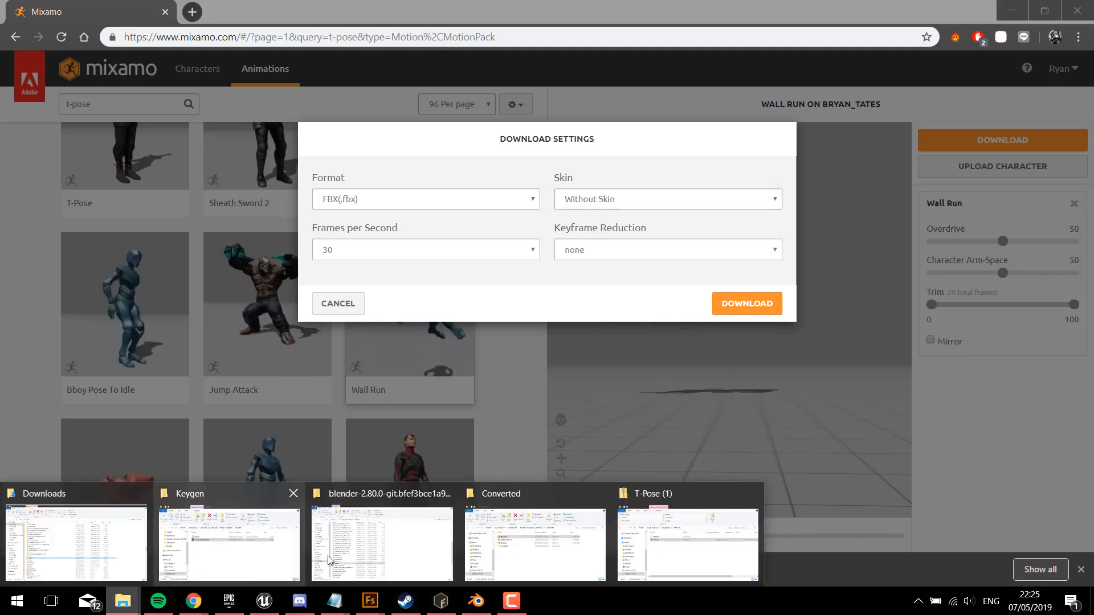
pyautogui.click(570, 541)
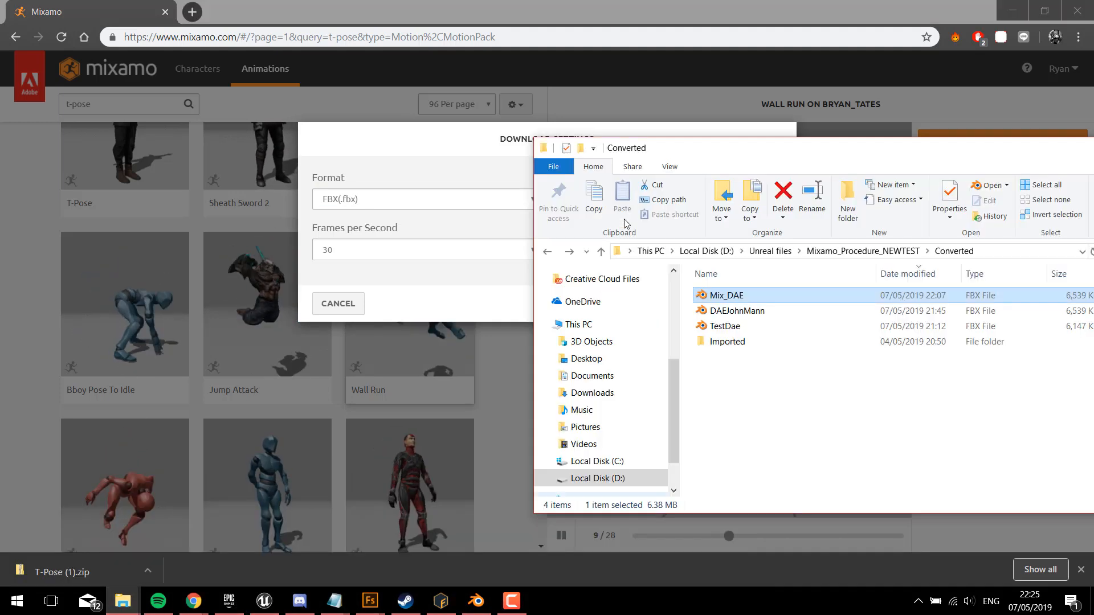
pyautogui.click(863, 250)
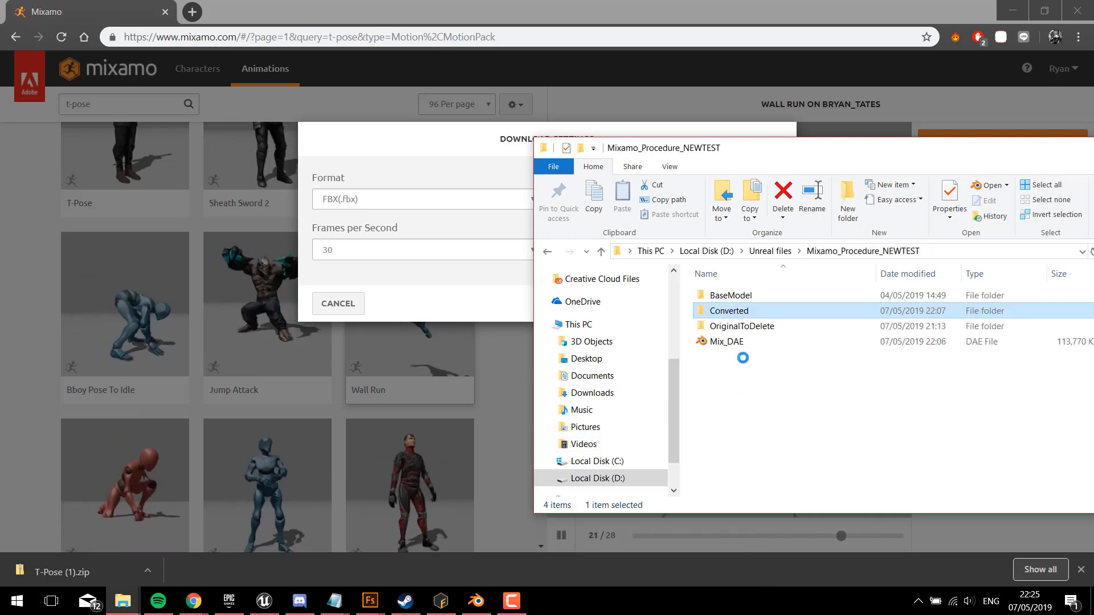
# Step: Look over the Mixamo batch conversion settings in Blender, then return to Mixamo and cancel the Wall Run download
pyautogui.click(476, 601)
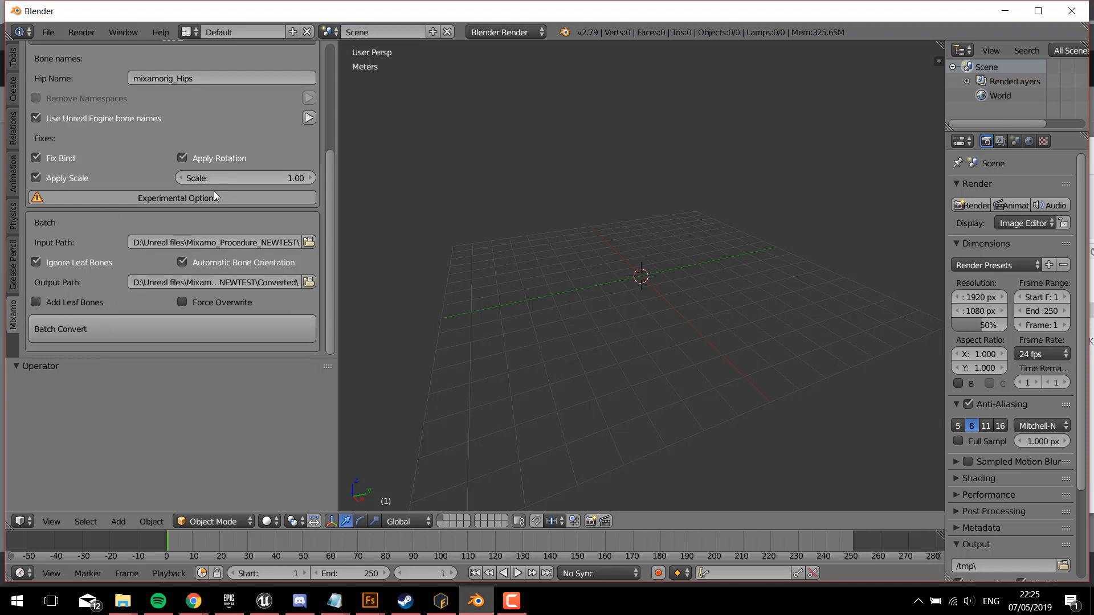
pyautogui.click(1004, 12)
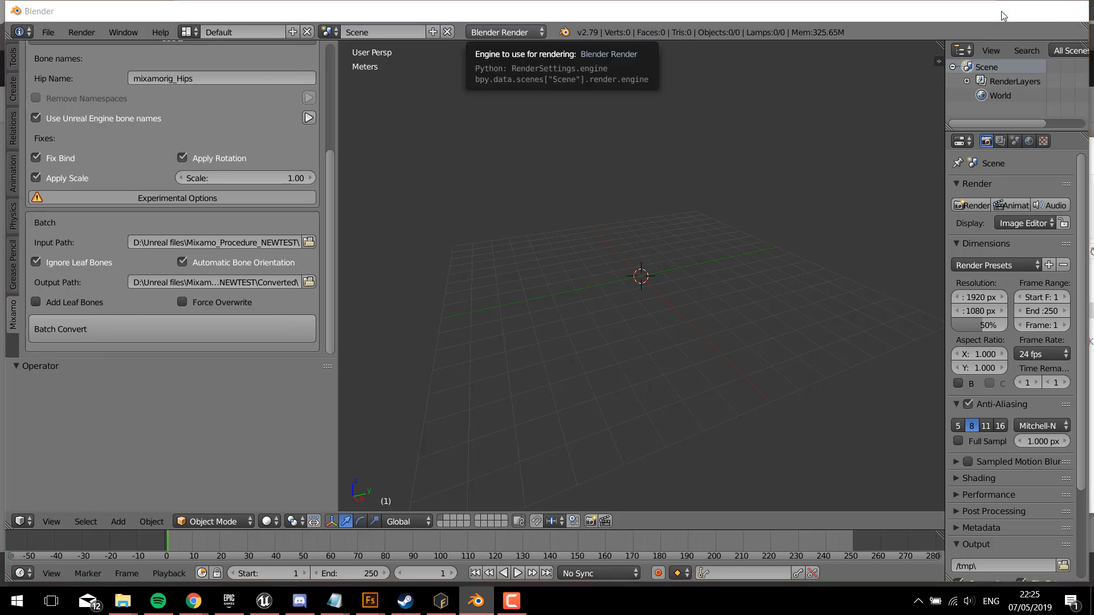
pyautogui.click(520, 409)
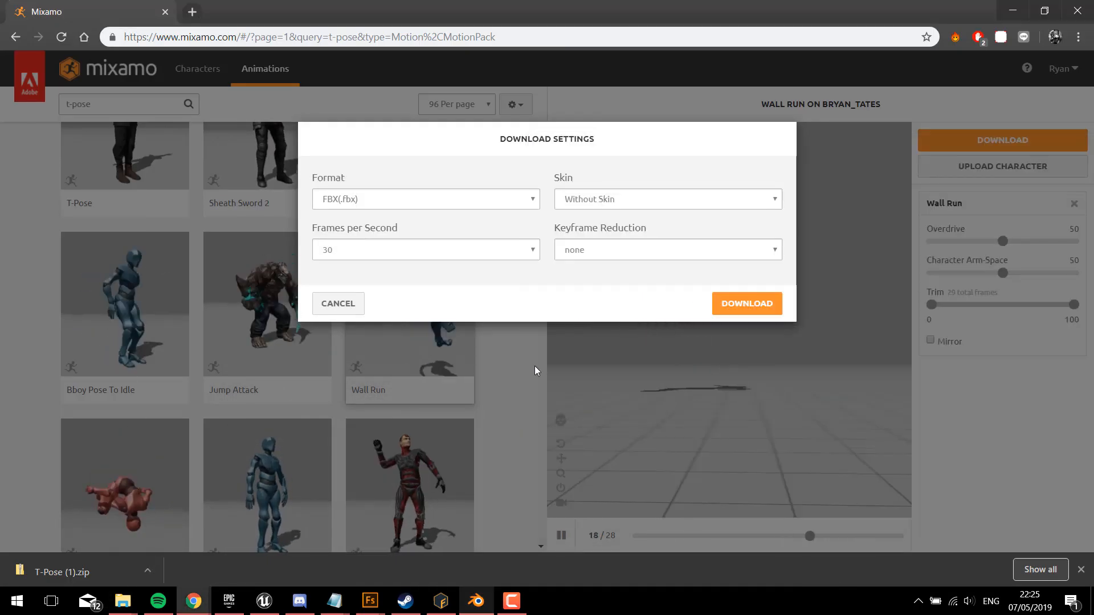
pyautogui.click(336, 303)
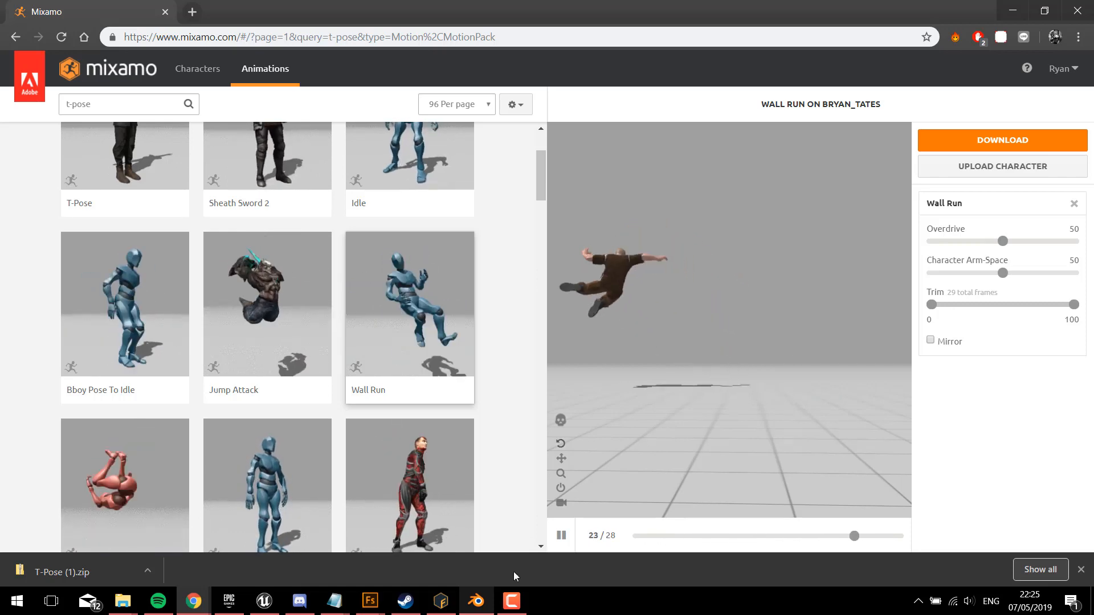
# Step: Review the Blender conversion settings again, view the character project in Adobe Fuse, and switch back to Unreal Editor
pyautogui.click(483, 602)
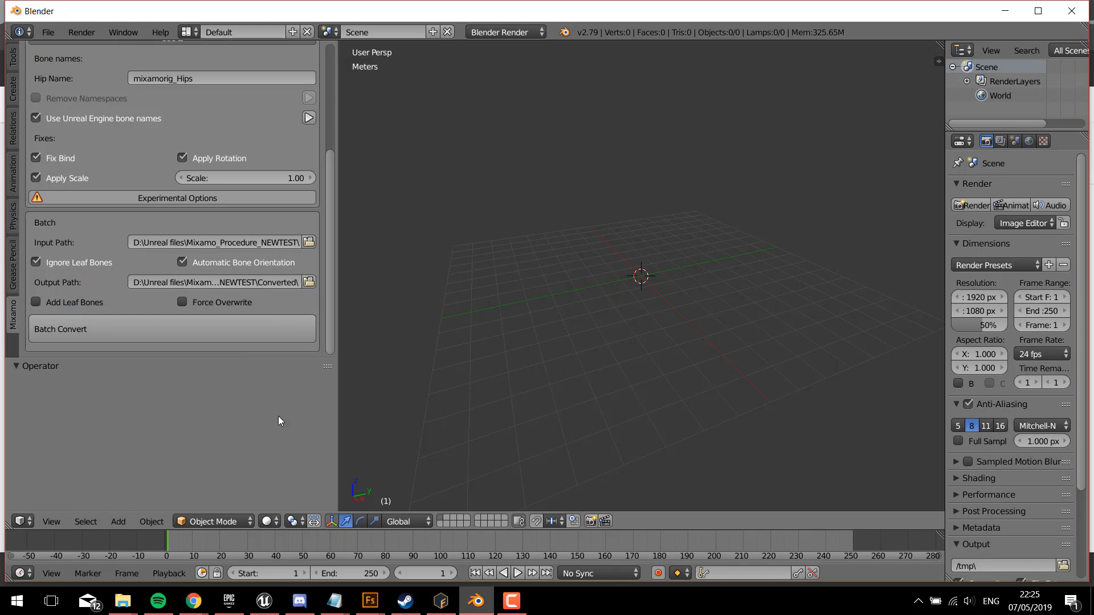
pyautogui.moveTo(372, 604)
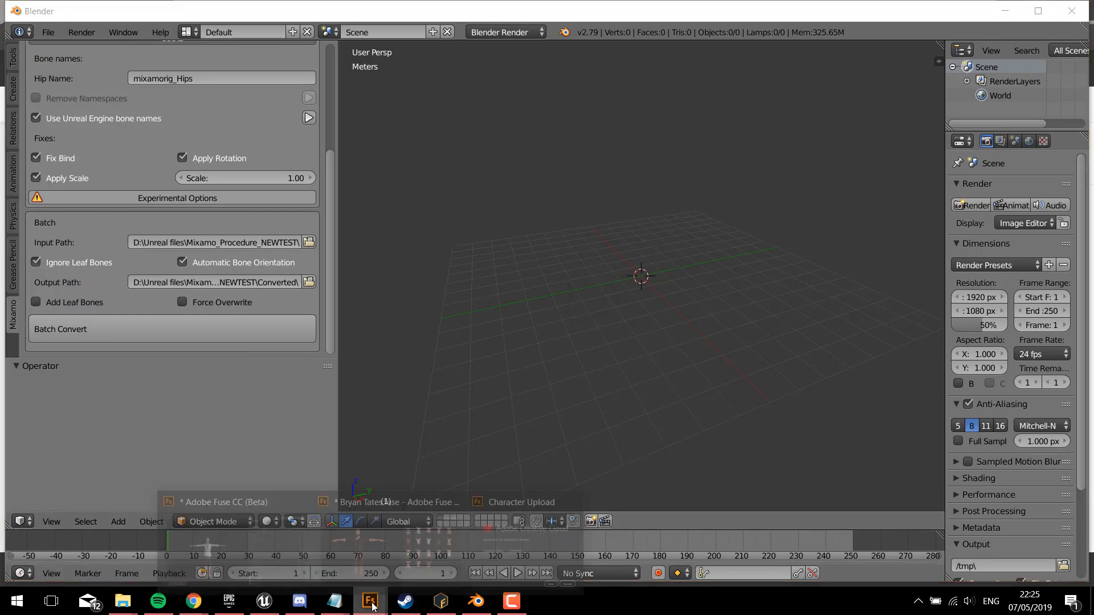
pyautogui.moveTo(371, 559)
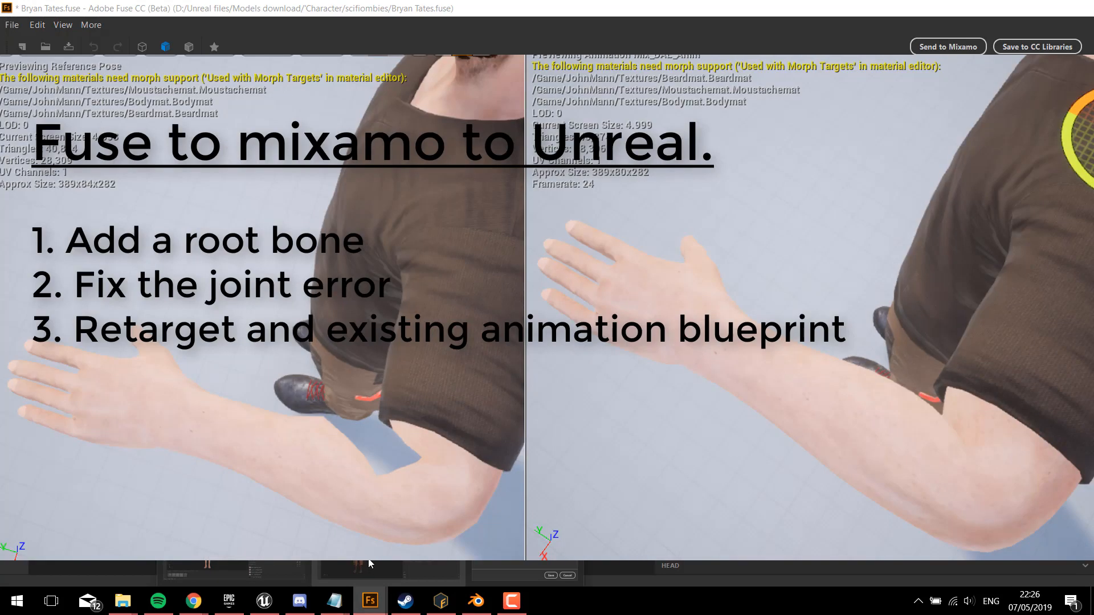
pyautogui.moveTo(235, 530)
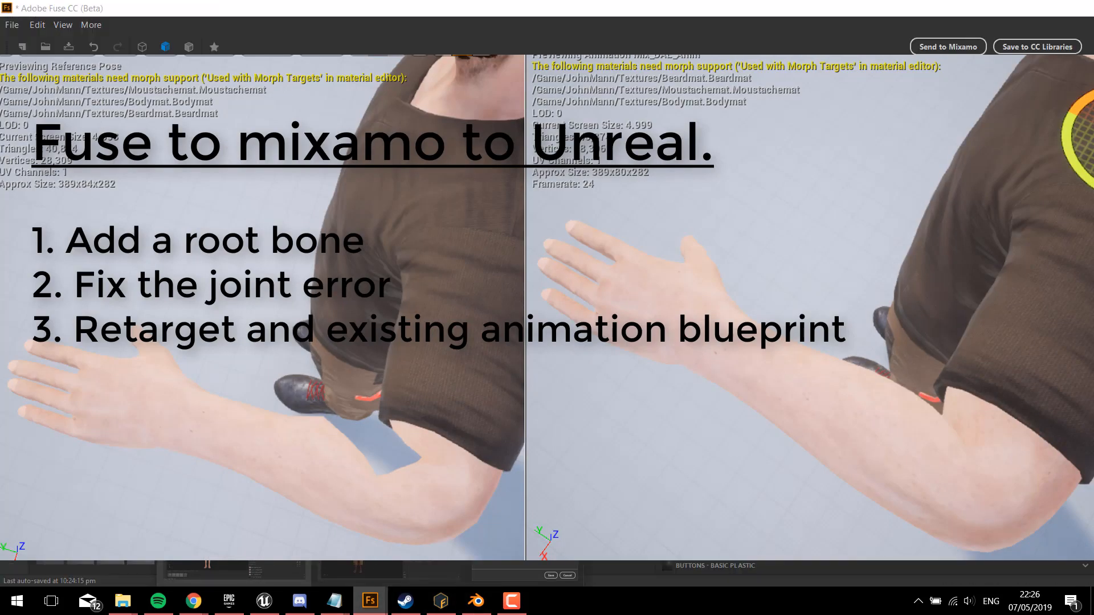
pyautogui.click(432, 561)
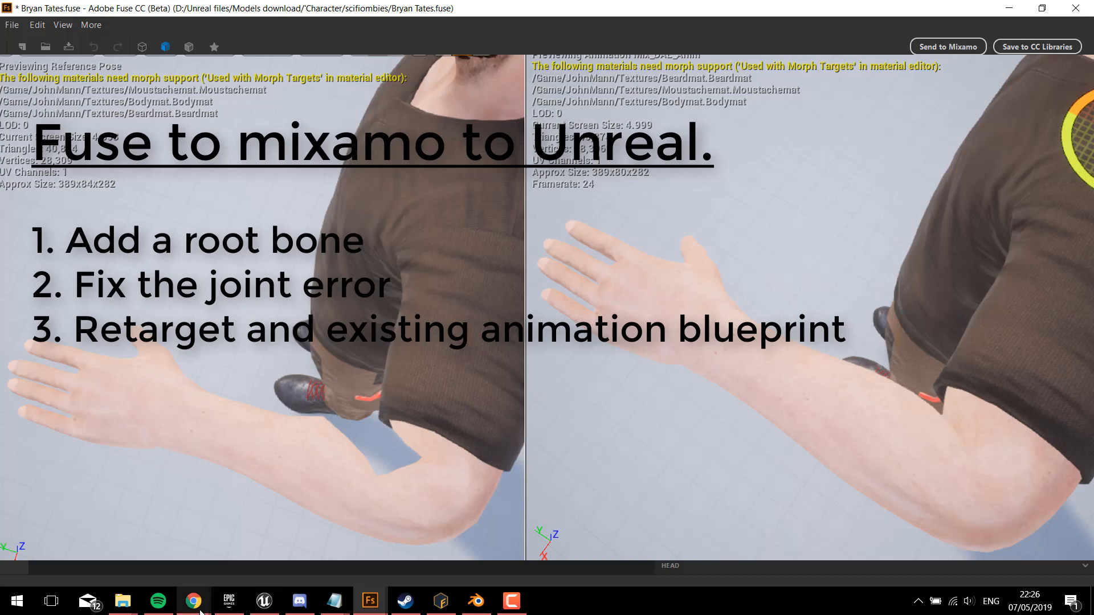
pyautogui.click(277, 608)
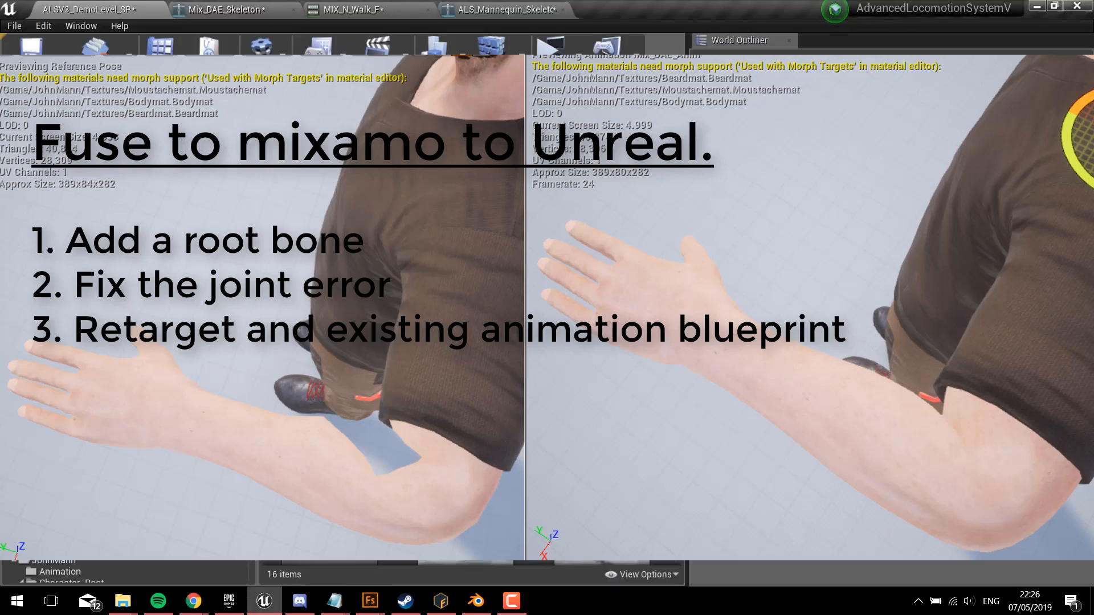